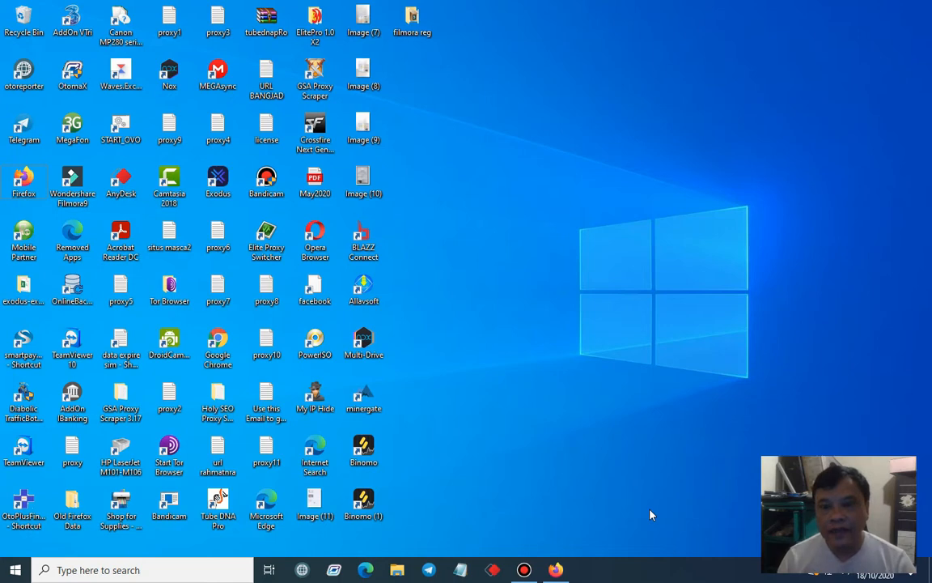
# Switch to Firefox and submit the Mining Pool Hub login with the saved account credentials
pyautogui.click(565, 570)
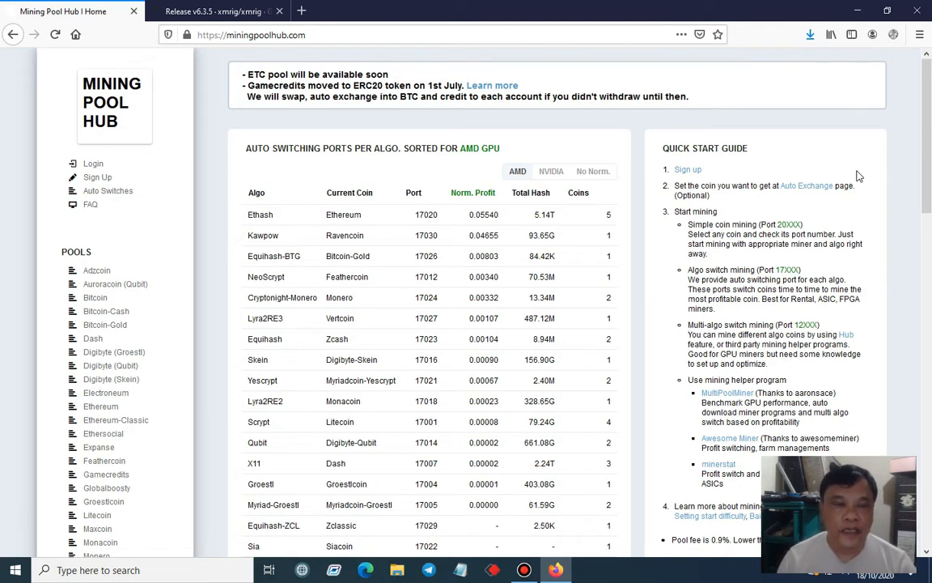
pyautogui.click(92, 165)
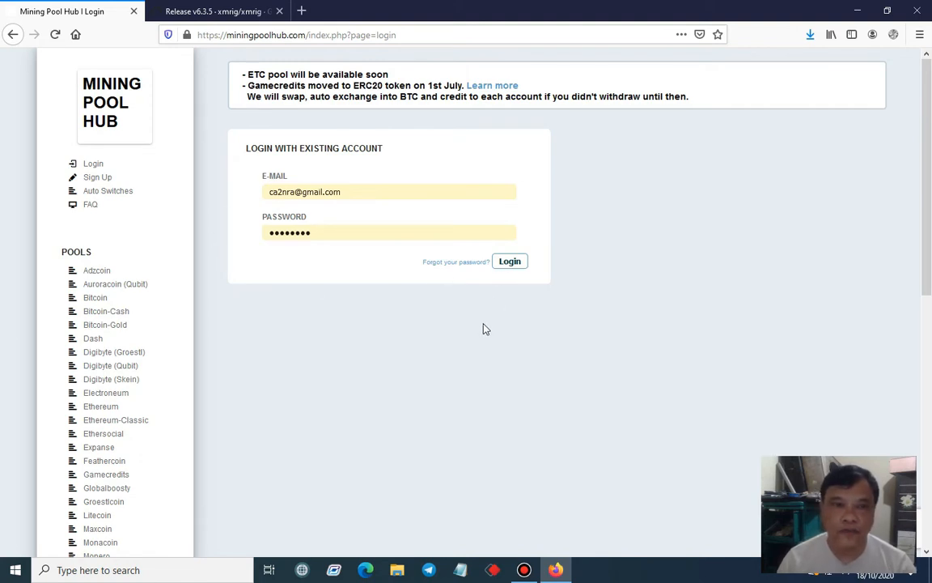
pyautogui.click(509, 261)
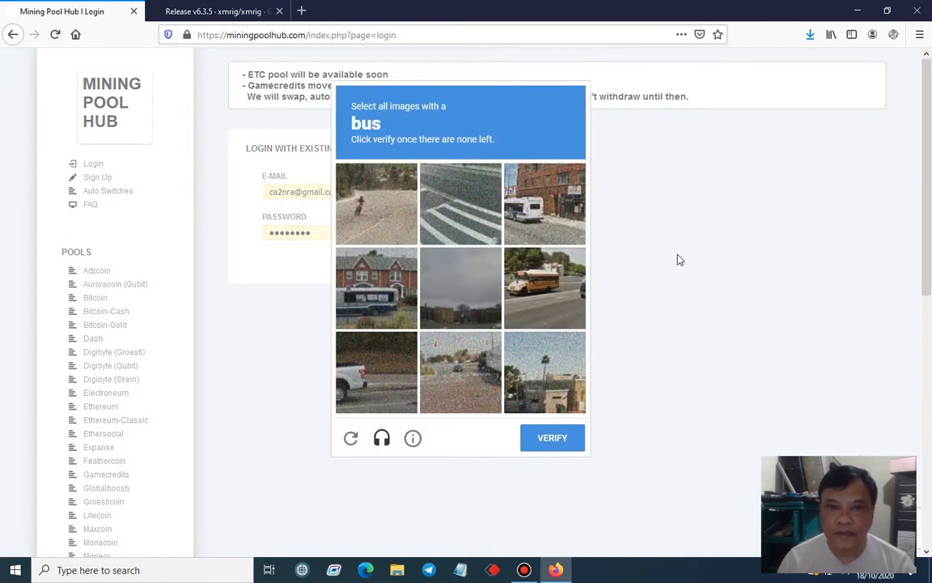
# Complete the login's image verification by selecting every picture that contains a bus
pyautogui.click(550, 217)
pyautogui.click(560, 291)
pyautogui.click(348, 307)
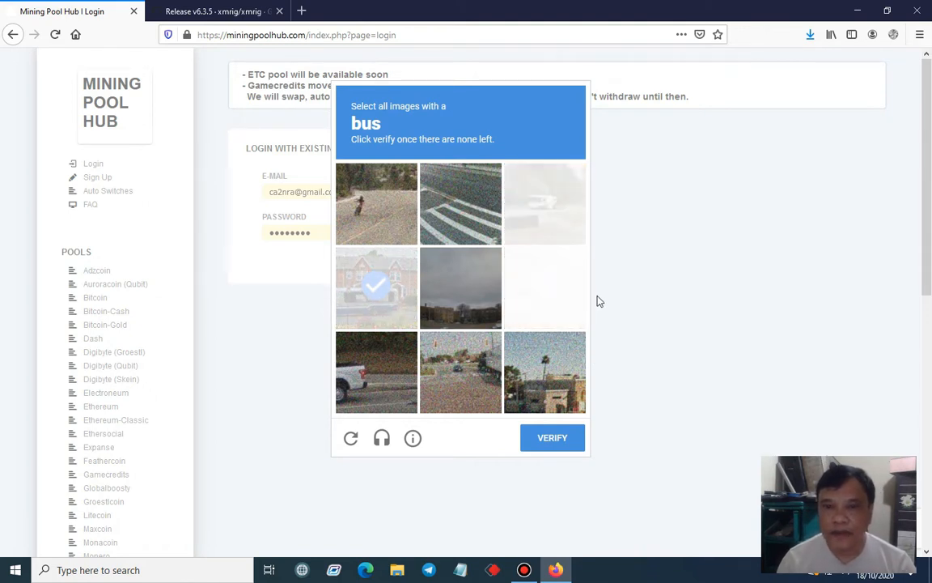
pyautogui.click(543, 220)
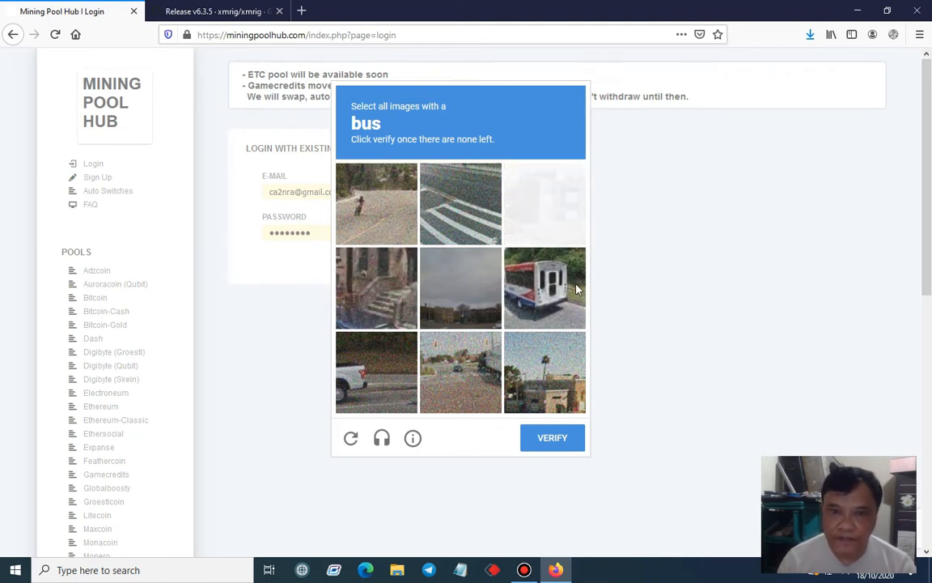
pyautogui.click(577, 289)
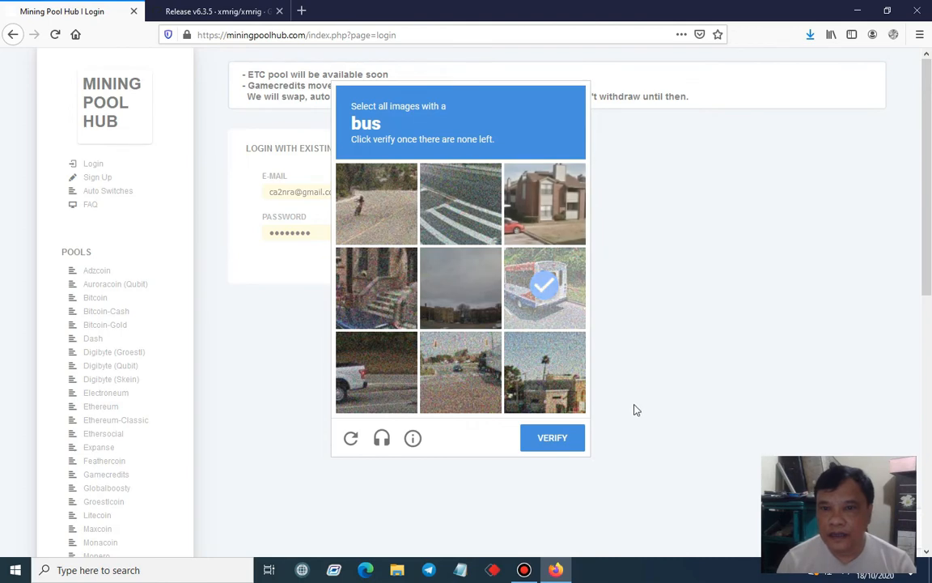
pyautogui.click(569, 441)
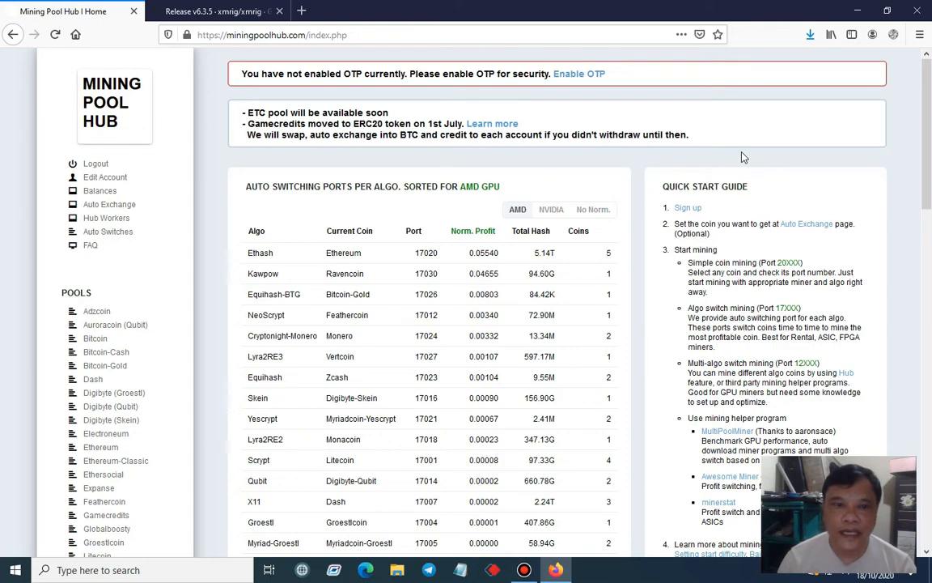
# Examine the account options, the auto-switching ports table and the coin pool list on the Mining Pool Hub home page
pyautogui.scroll(-3, 744, 157)
pyautogui.scroll(3, 744, 157)
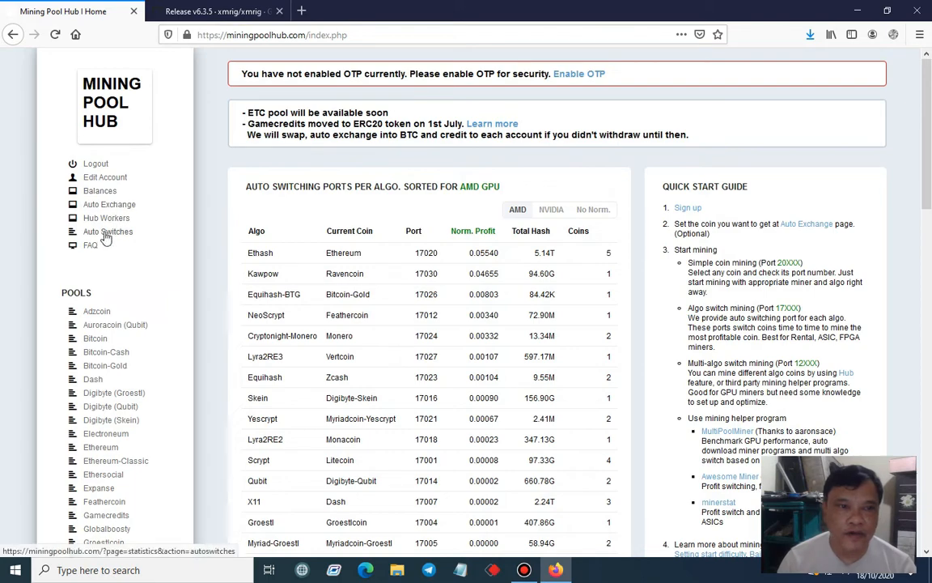
pyautogui.scroll(-2, 137, 256)
pyautogui.scroll(2, 132, 244)
pyautogui.scroll(-1, 133, 244)
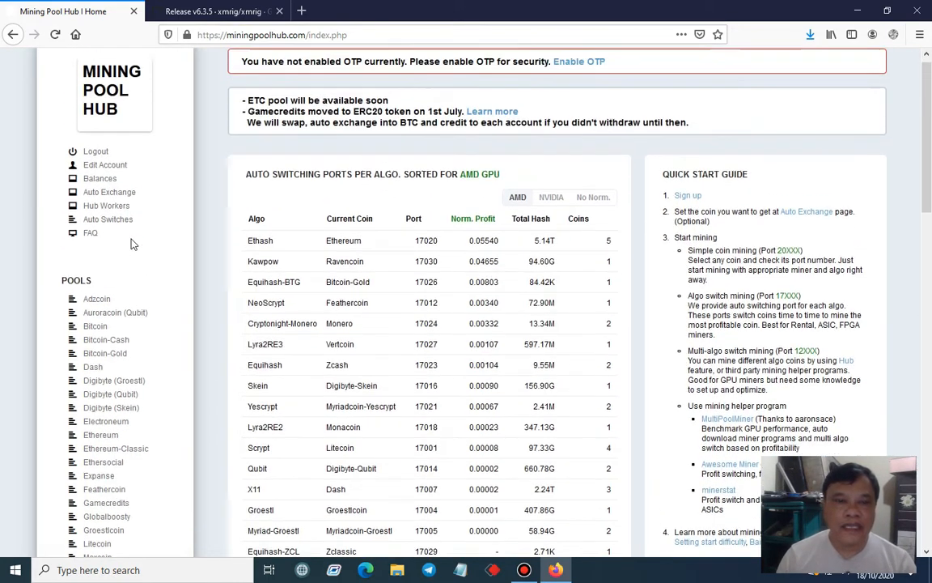
pyautogui.scroll(1, 134, 245)
pyautogui.scroll(-2, 134, 243)
pyautogui.scroll(-1, 134, 243)
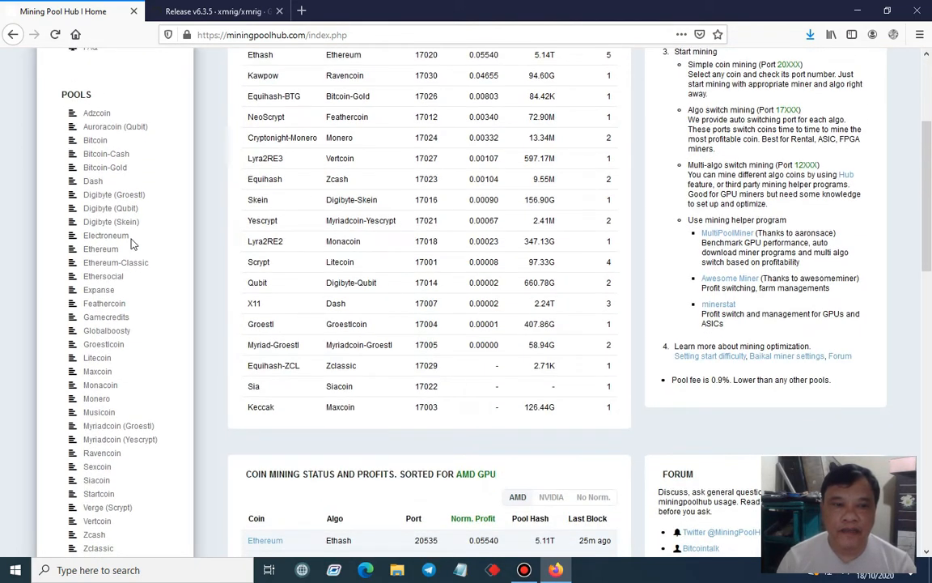
pyautogui.scroll(-2, 132, 244)
pyautogui.scroll(8, 130, 235)
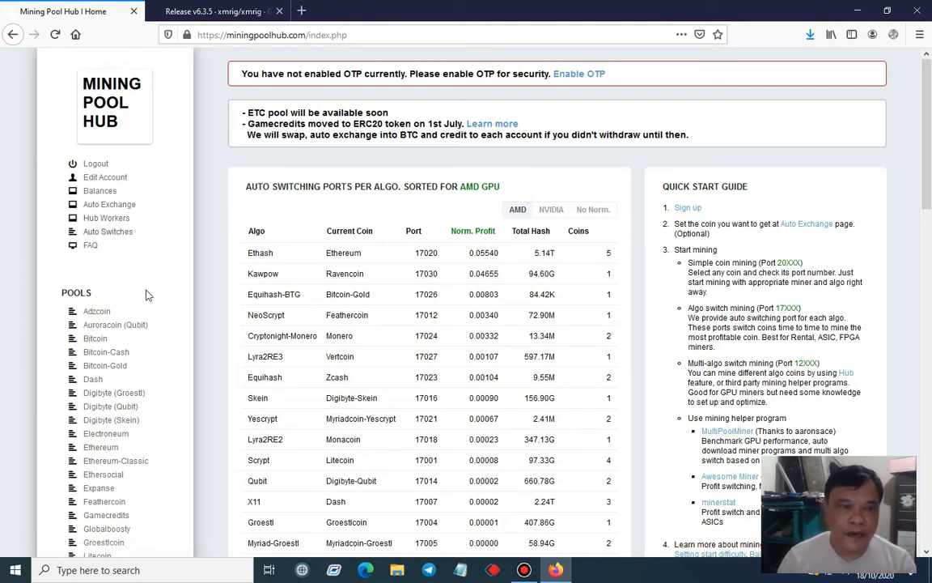
# Open the Monero pool page from the list of coin pools
pyautogui.scroll(-5, 168, 302)
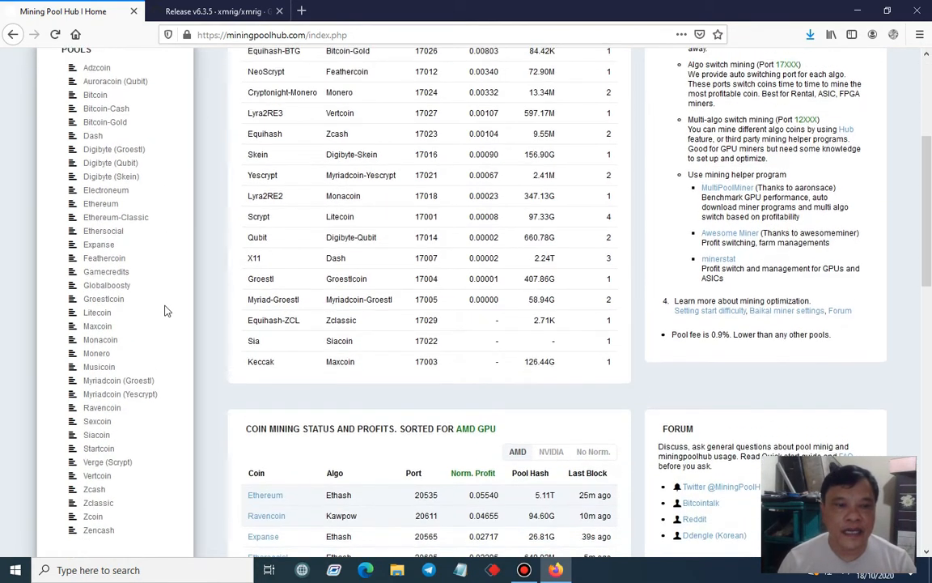
pyautogui.scroll(-3, 165, 310)
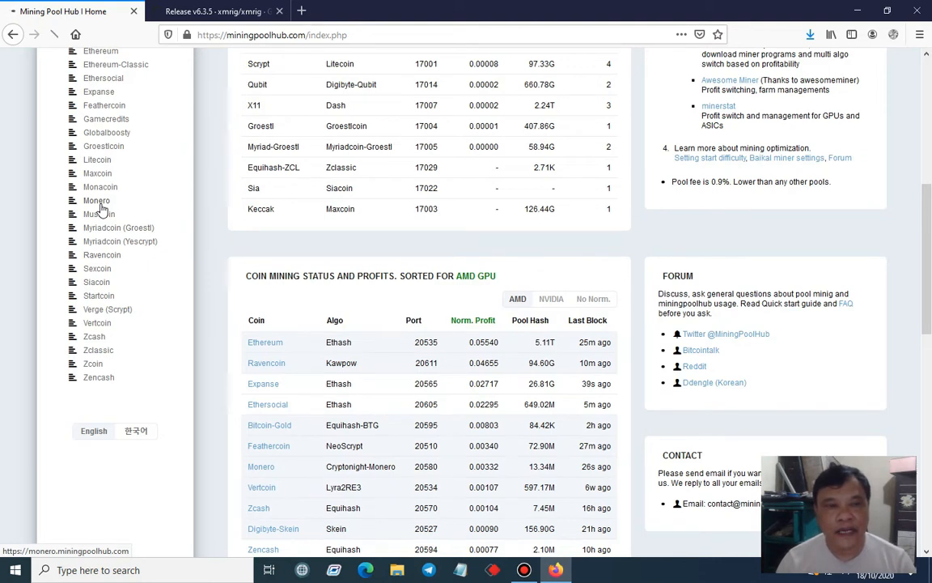
pyautogui.click(100, 204)
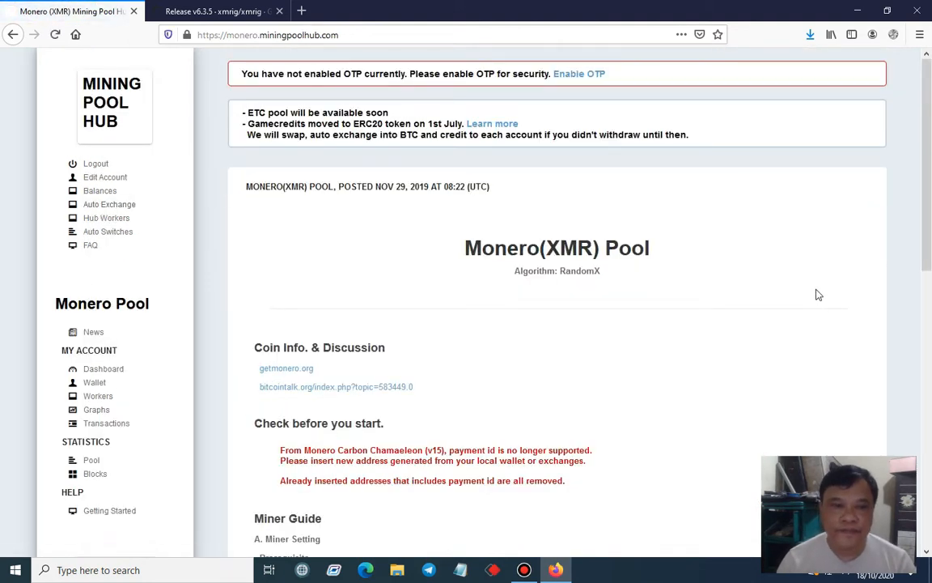
# Review the Monero pool's miner guide, including its port number, regional servers and CPU/GPU miner downloads
pyautogui.scroll(-5, 817, 294)
pyautogui.scroll(4, 817, 294)
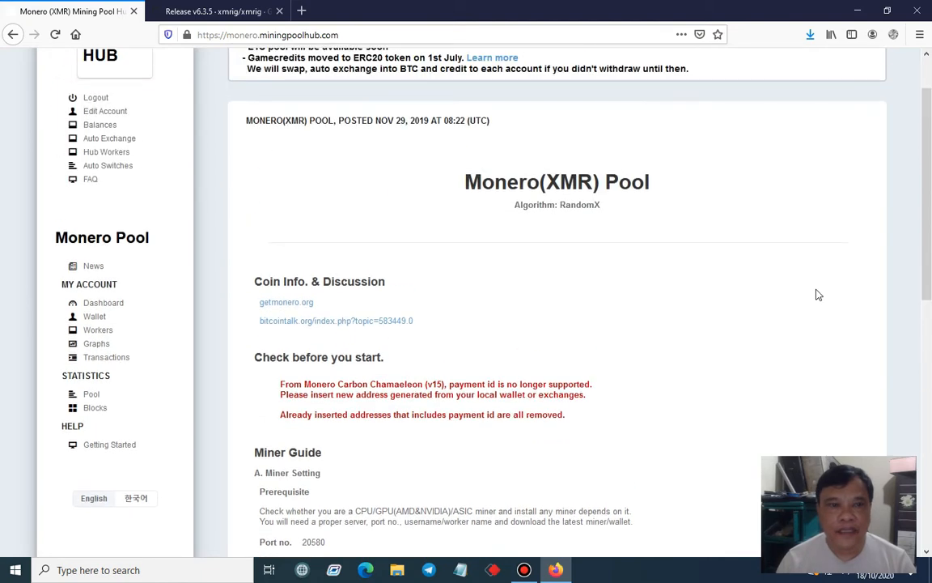
pyautogui.scroll(-3, 817, 295)
pyautogui.scroll(2, 817, 295)
pyautogui.scroll(-2, 817, 294)
pyautogui.scroll(1, 817, 294)
pyautogui.scroll(-3, 817, 295)
pyautogui.scroll(-2, 817, 294)
pyautogui.scroll(-2, 817, 295)
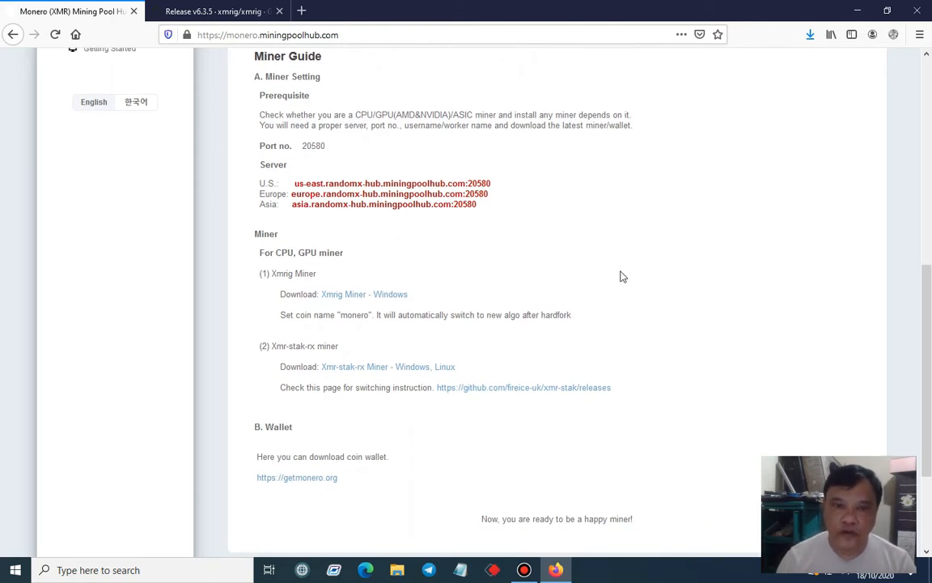
pyautogui.scroll(2, 701, 271)
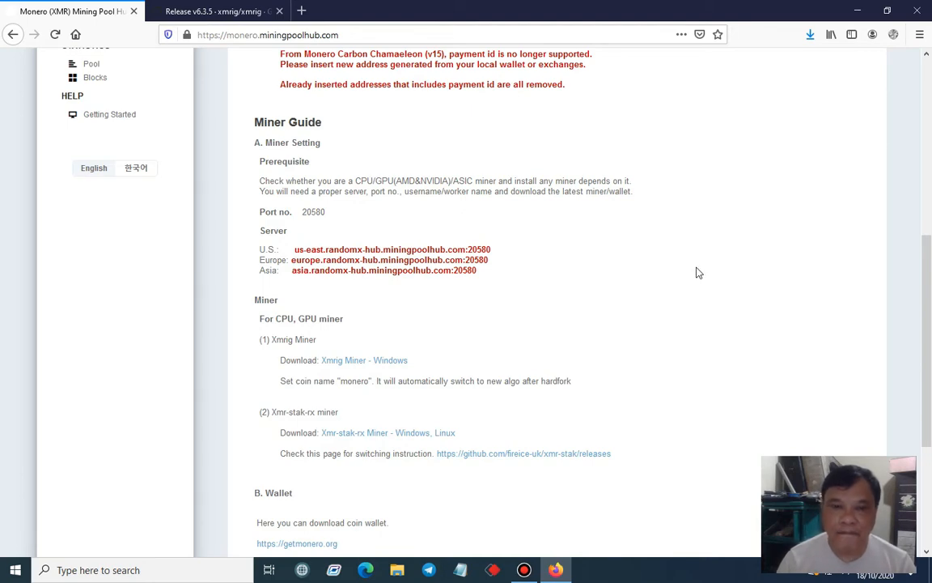
pyautogui.scroll(2, 667, 274)
pyautogui.scroll(-4, 668, 275)
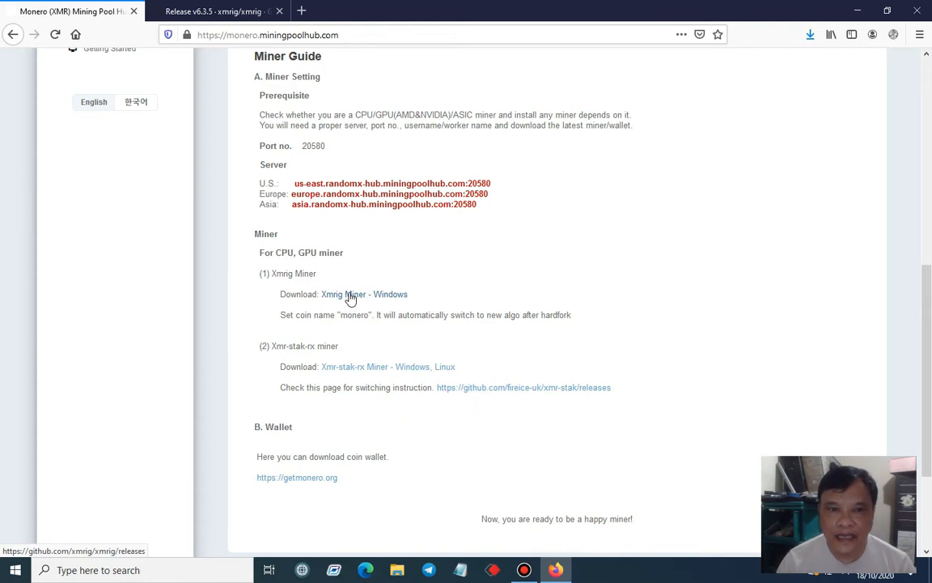
# Close the old xmrig v6.3.5 release page and open the Xmrig Miner - Windows download page from the miner guide
pyautogui.click(279, 10)
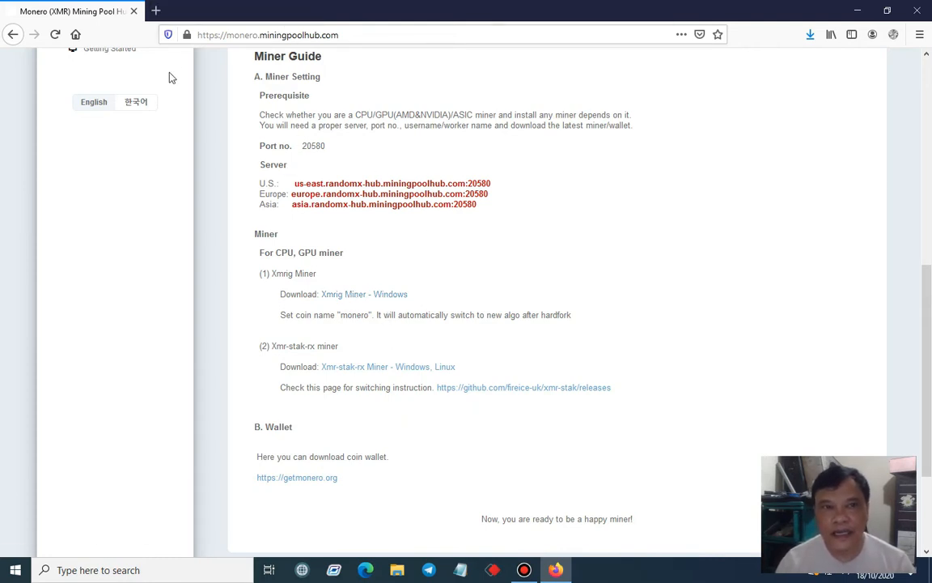
pyautogui.click(355, 301)
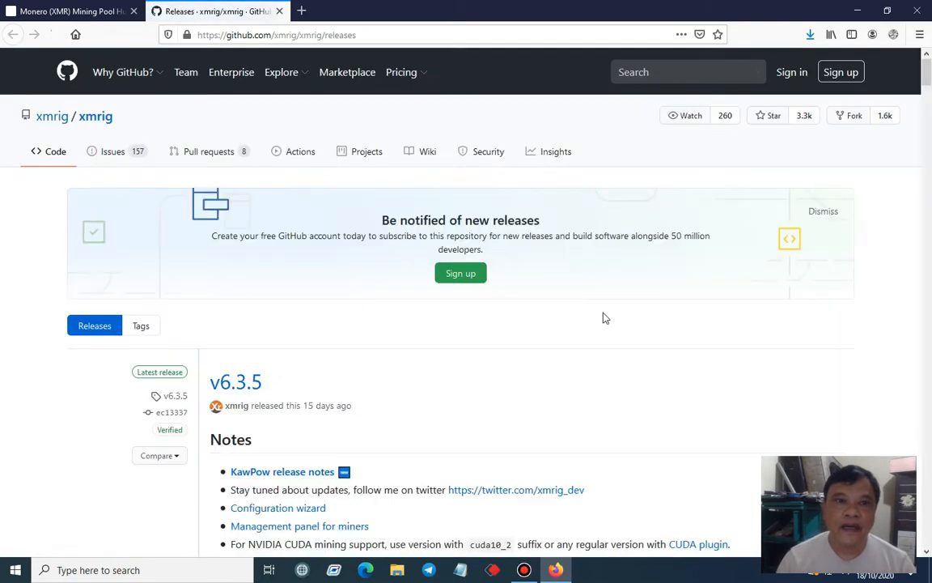
# Download xmrig-6.3.5-gcc-win64.zip from the v6.3.5 release assets, choosing to save the file
pyautogui.scroll(-5, 859, 267)
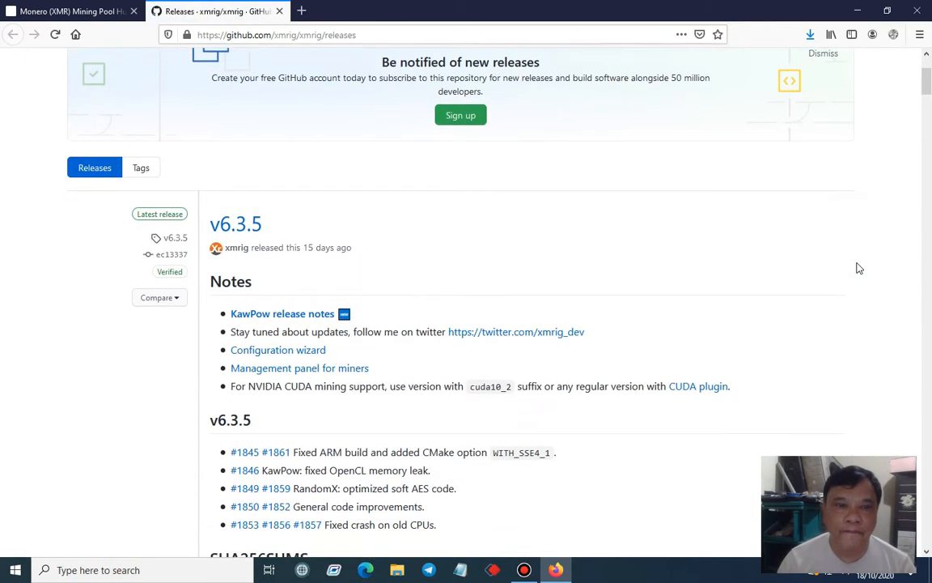
pyautogui.scroll(3, 857, 268)
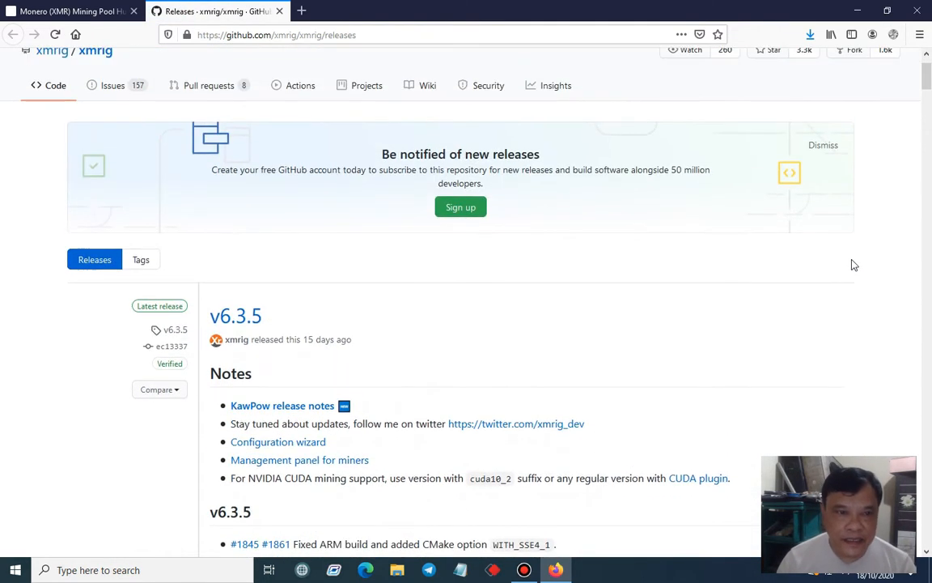
pyautogui.scroll(-2, 851, 265)
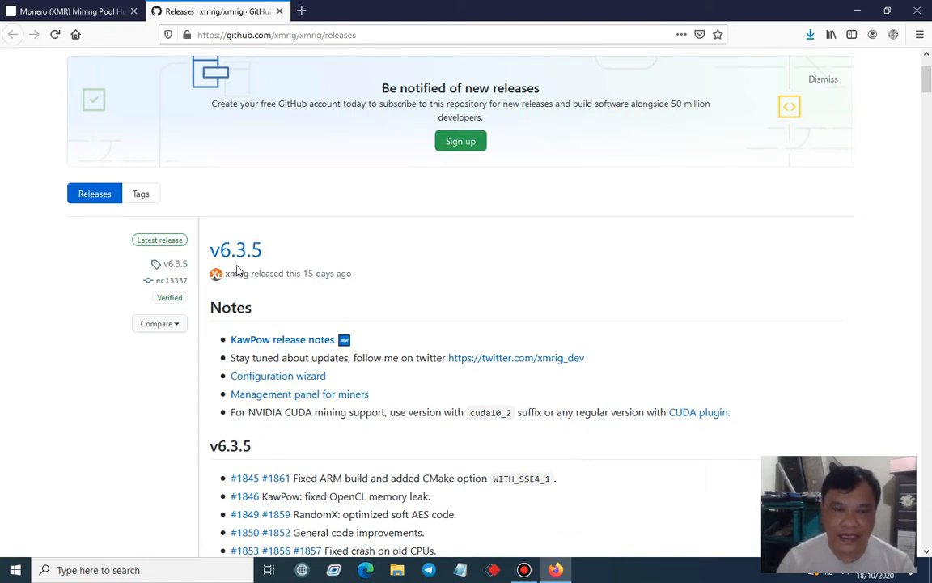
pyautogui.scroll(-2, 236, 268)
pyautogui.scroll(-5, 382, 243)
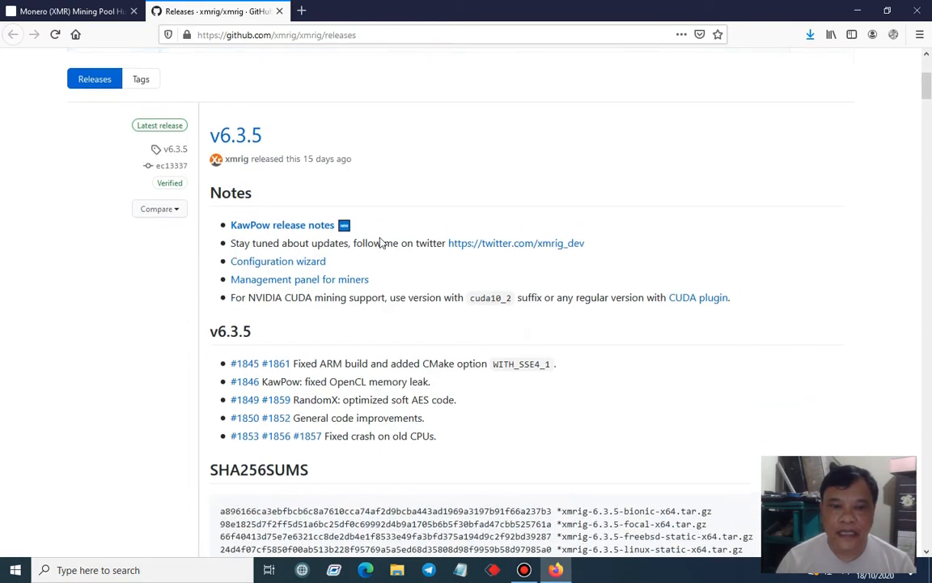
pyautogui.scroll(-5, 466, 252)
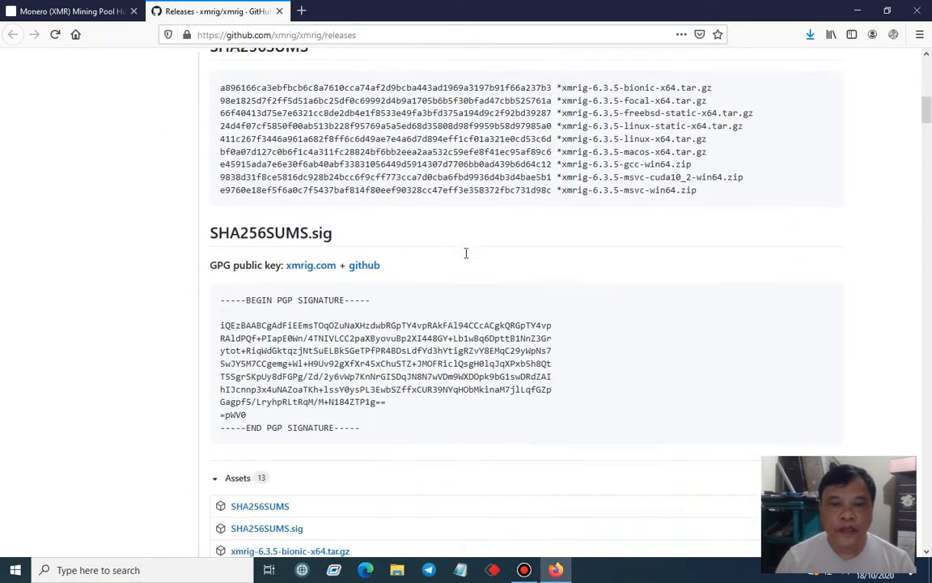
pyautogui.scroll(-2, 466, 255)
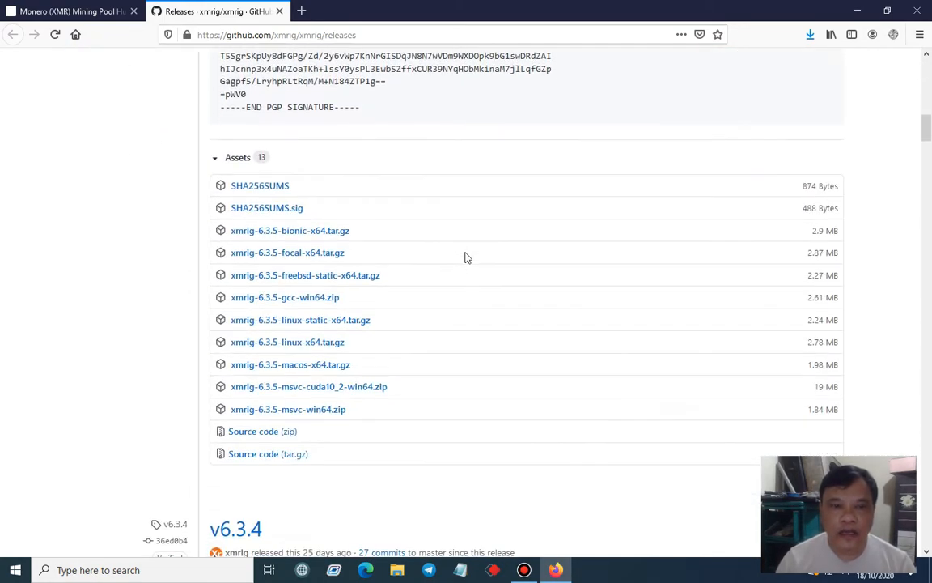
pyautogui.scroll(-1, 466, 257)
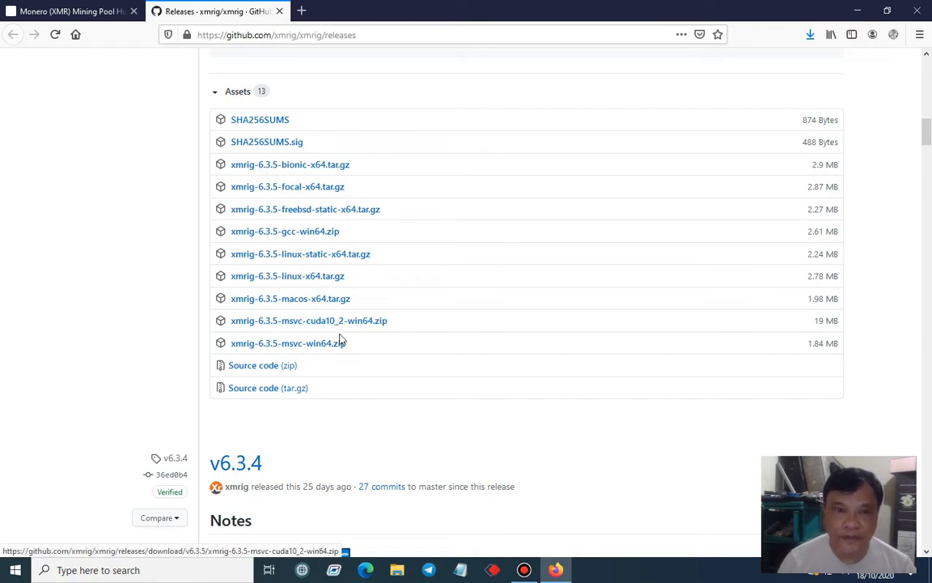
pyautogui.click(306, 235)
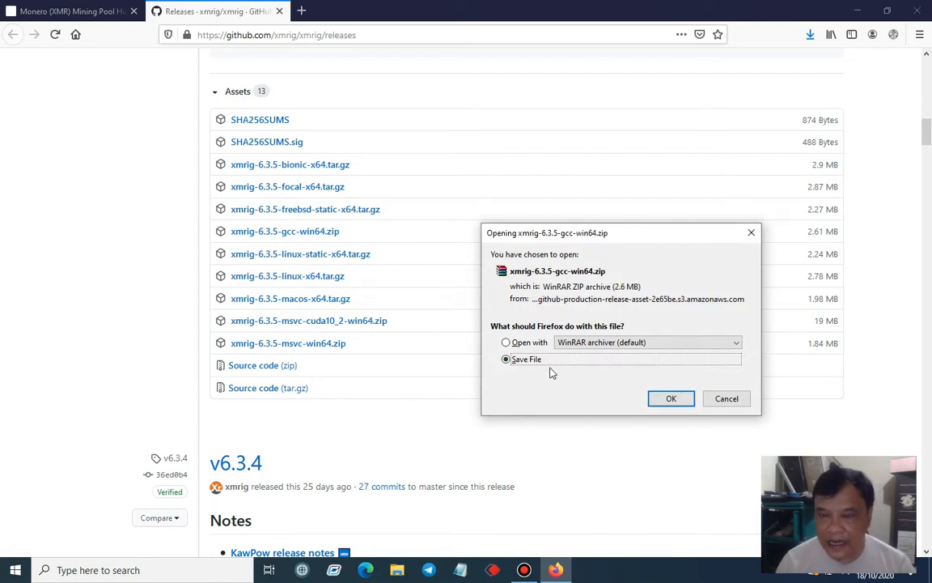
pyautogui.click(676, 402)
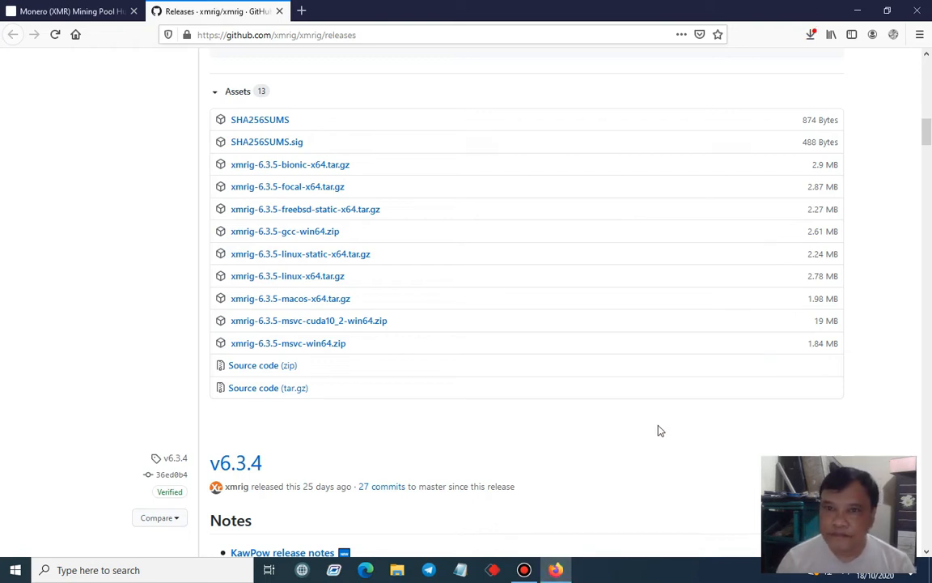
# Allow the blocked xmrig-6.3.5-gcc-win64.zip download despite the browser's malware block
pyautogui.click(810, 36)
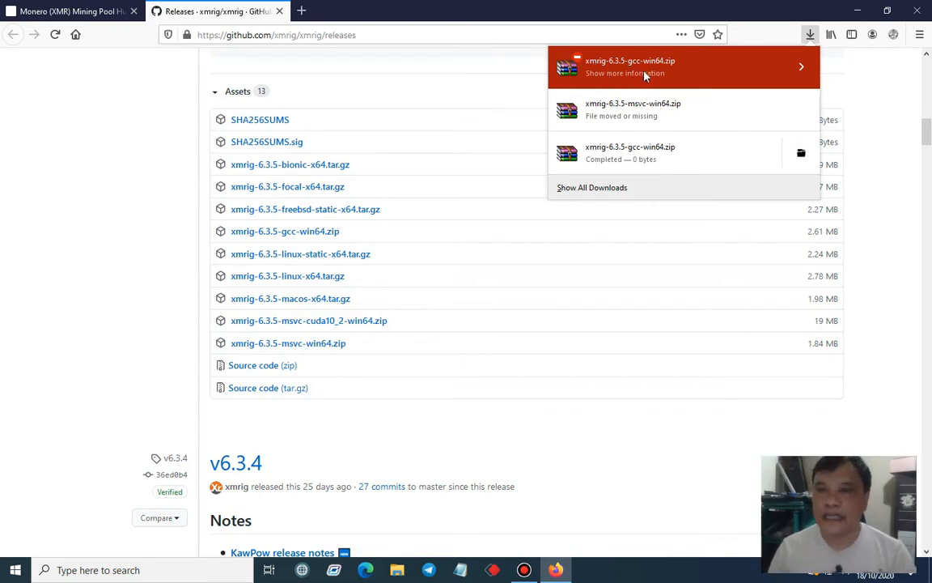
pyautogui.rightClick(691, 68)
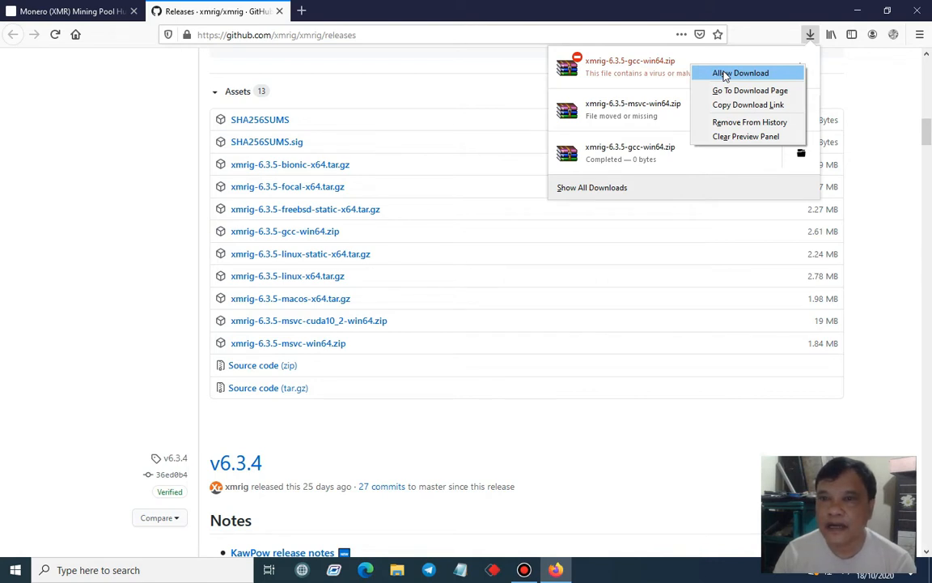
pyautogui.click(725, 74)
pyautogui.click(437, 303)
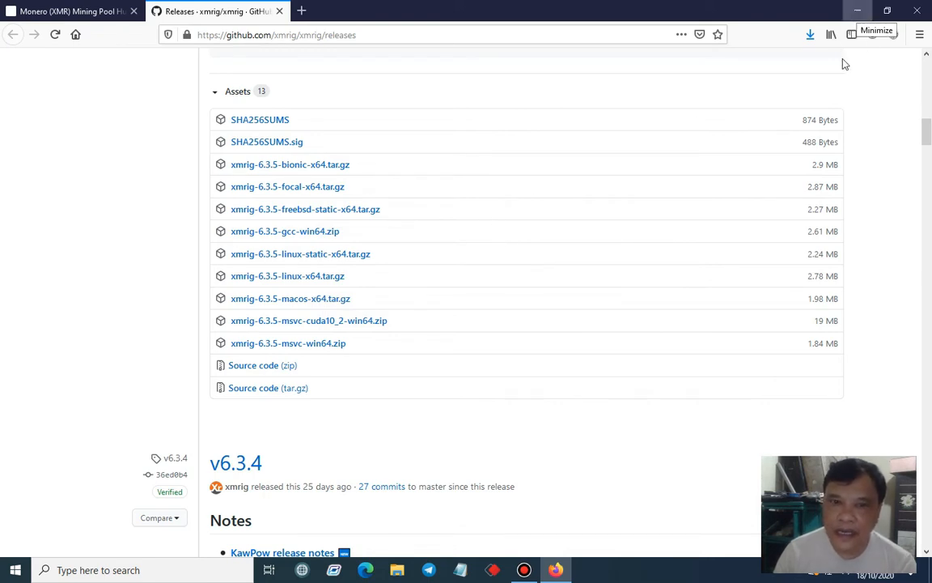
# Move the xmrig-6.3.5-gcc-win64 archive from the Downloads folder into the xmrig folder on New Volume (E:)
pyautogui.click(399, 572)
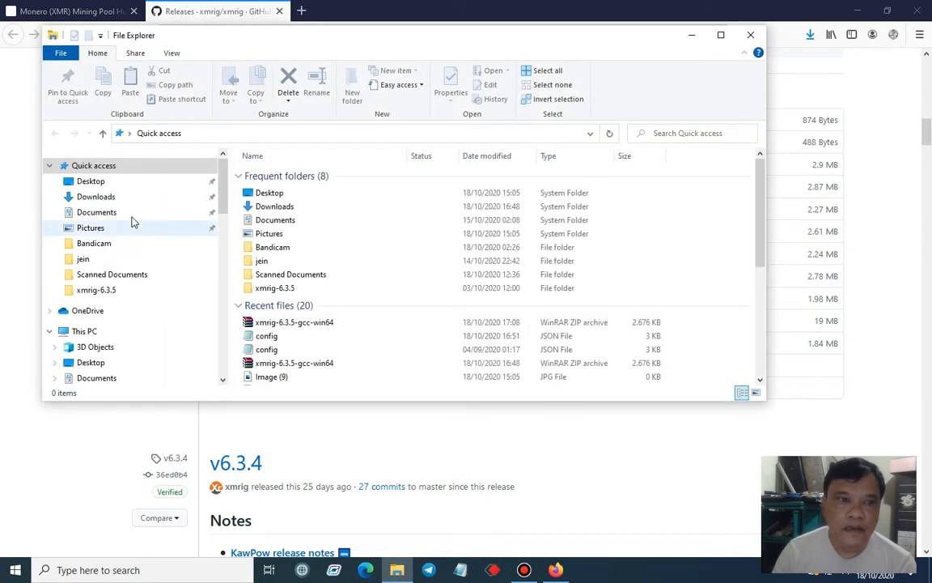
pyautogui.click(113, 198)
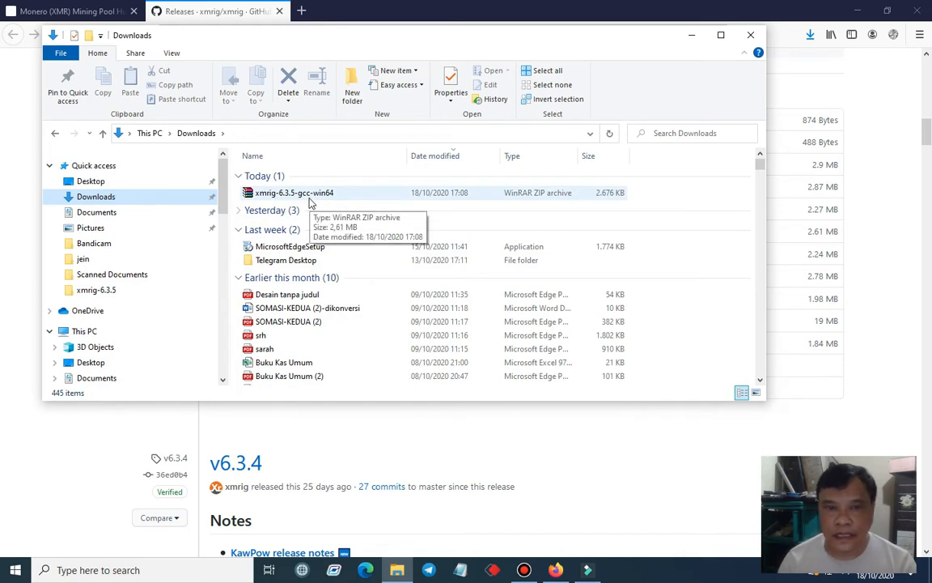
pyautogui.rightClick(258, 197)
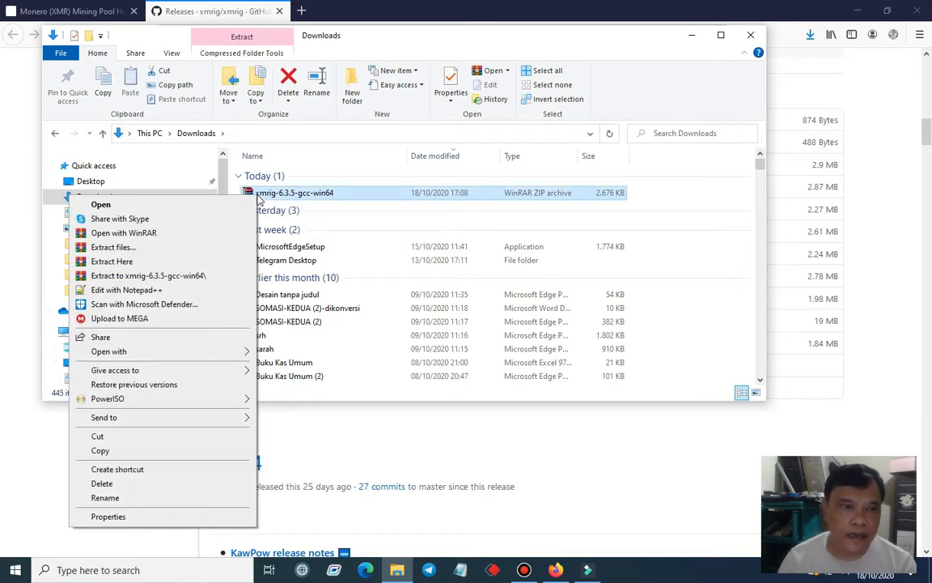
pyautogui.click(161, 438)
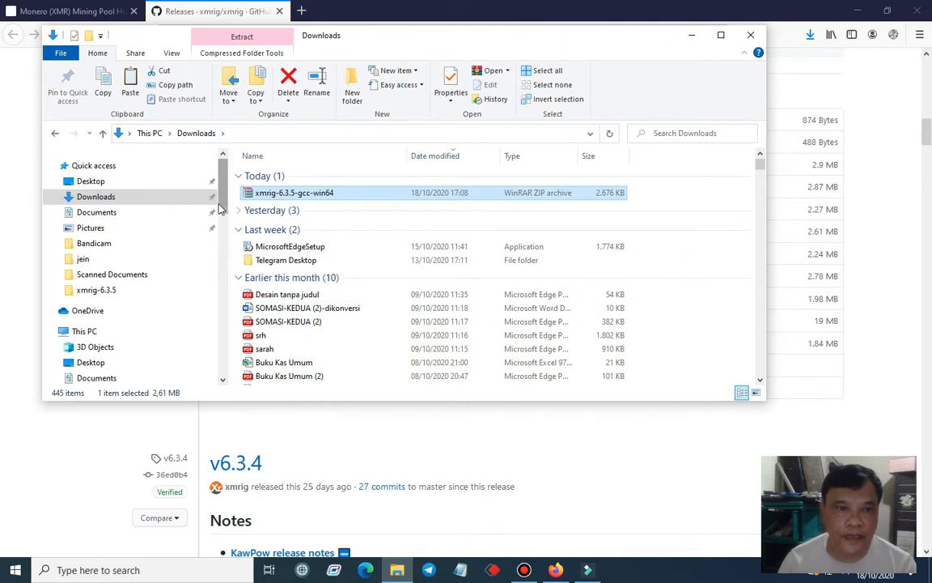
pyautogui.click(81, 330)
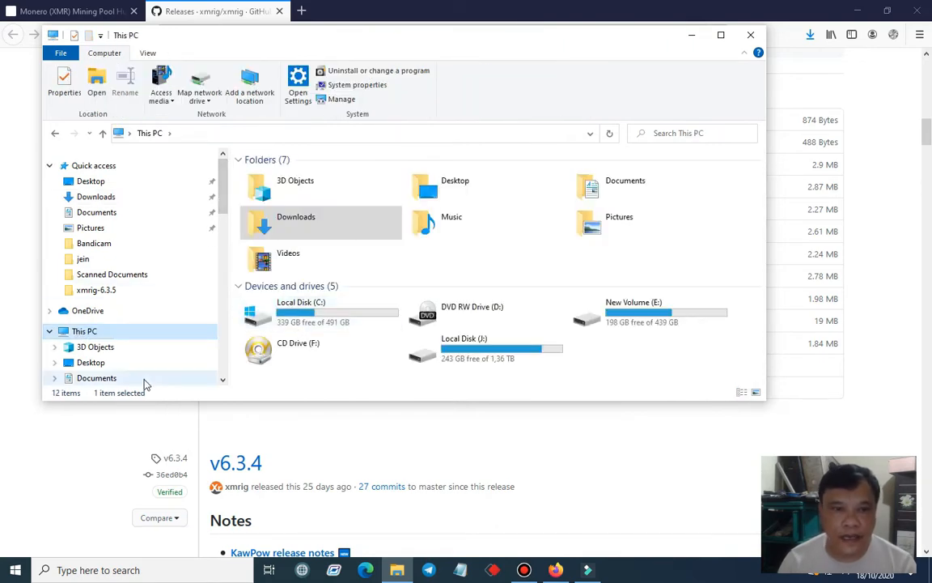
pyautogui.doubleClick(608, 318)
pyautogui.scroll(-4, 324, 340)
pyautogui.scroll(-12, 326, 346)
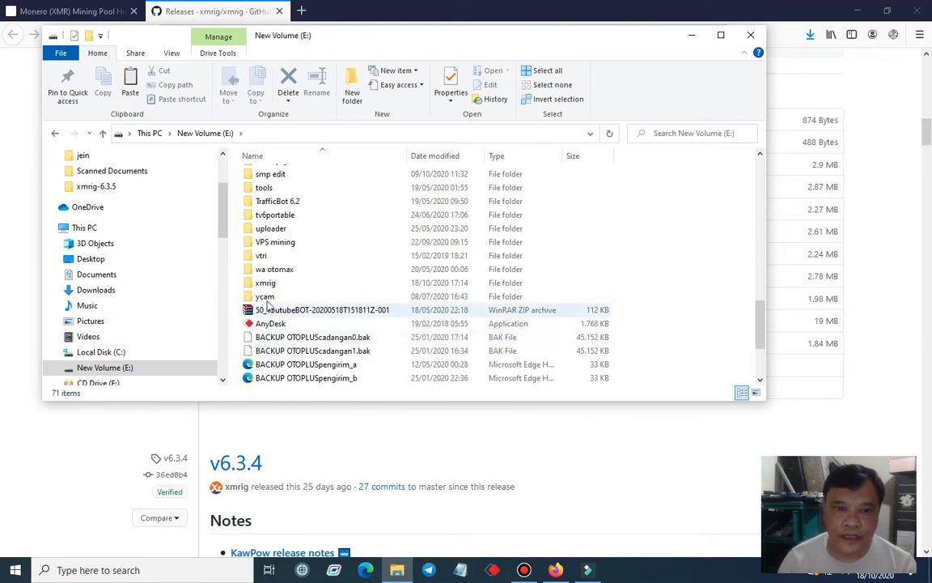
pyautogui.doubleClick(274, 284)
pyautogui.rightClick(316, 242)
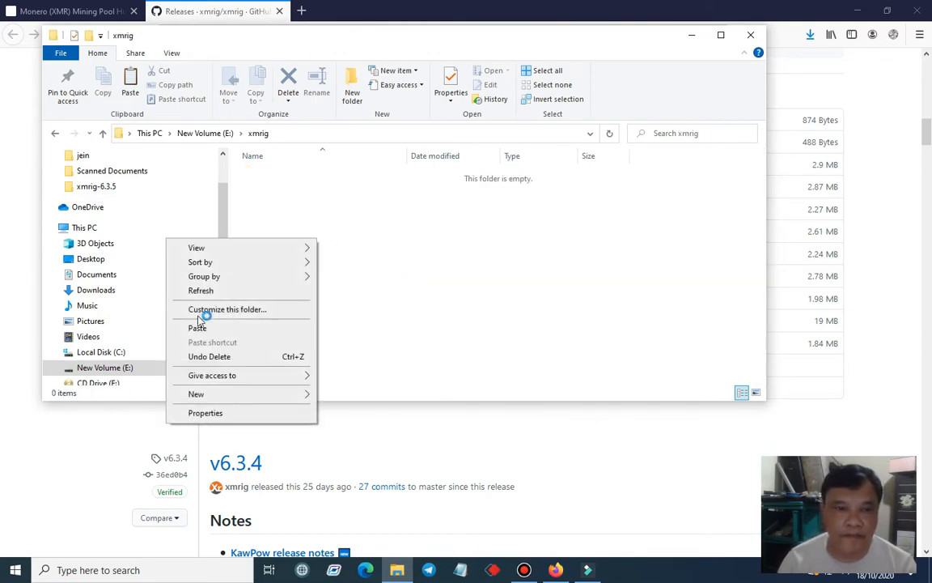
pyautogui.click(212, 328)
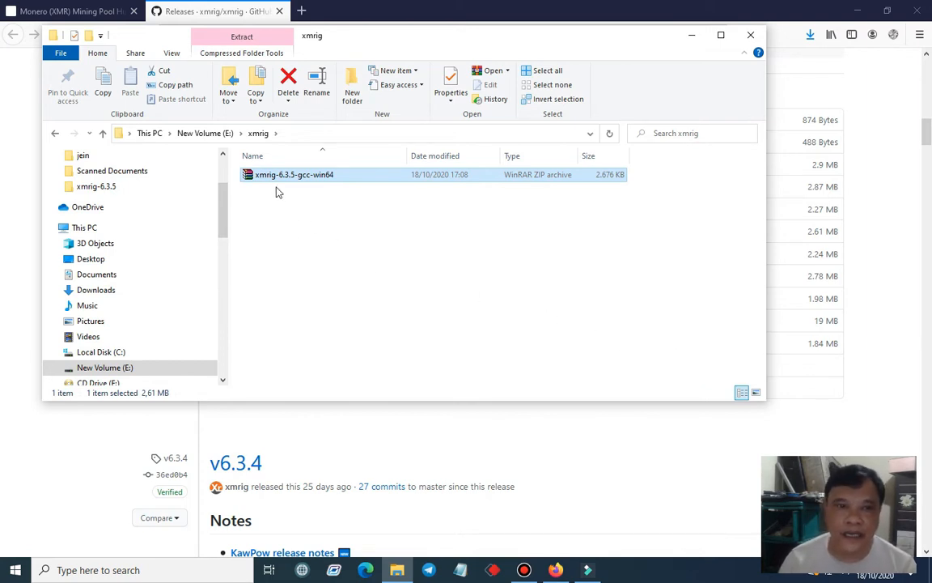
# Extract the xmrig-6.3.5-gcc-win64 archive in place and open the extracted xmrig-6.3.5 folder
pyautogui.rightClick(252, 176)
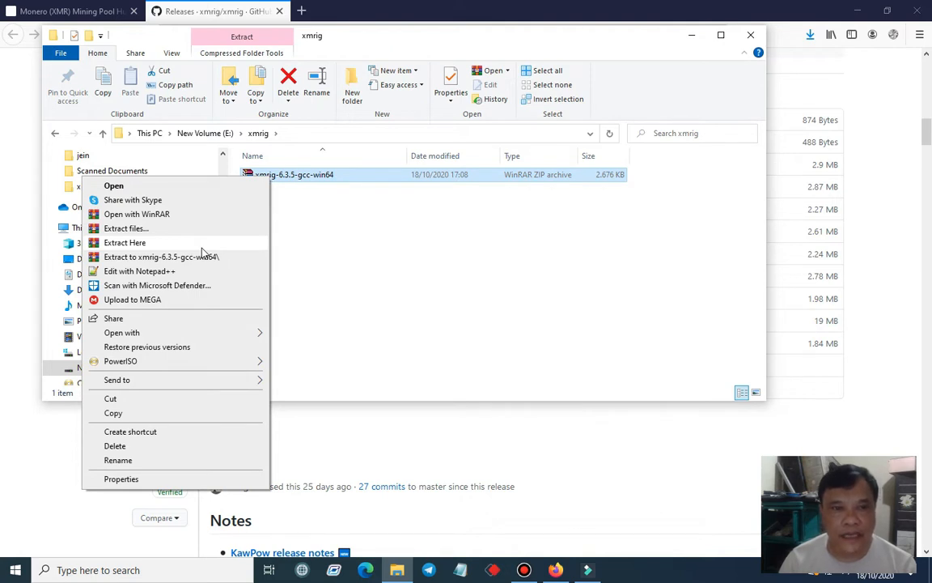
pyautogui.click(203, 245)
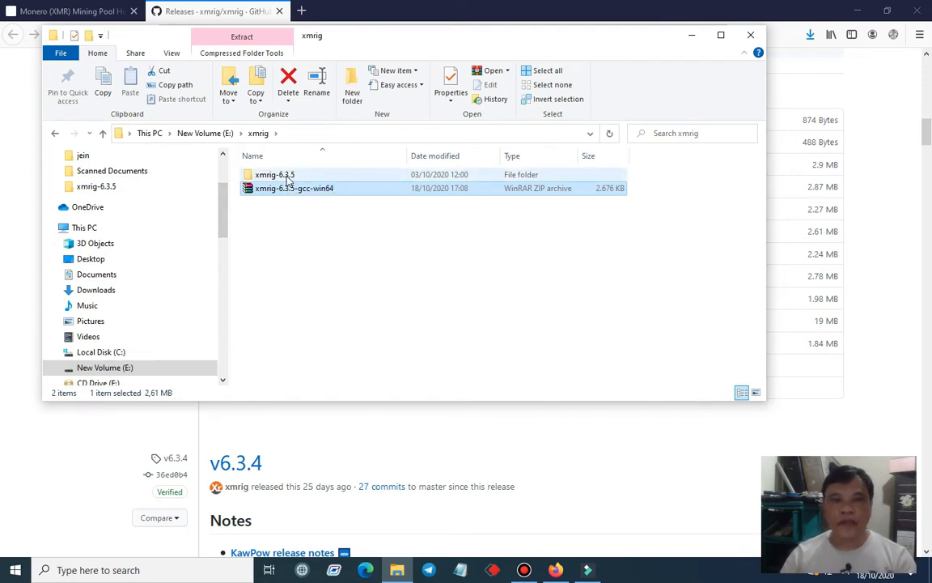
pyautogui.doubleClick(267, 174)
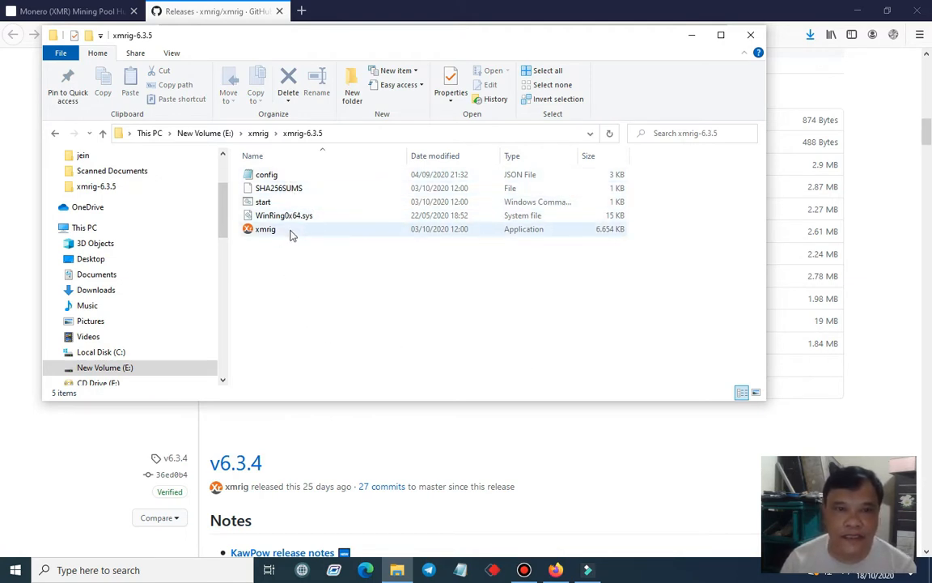
# Examine the default config JSON file, including its CPU, OpenCL, CUDA and pools sections, and close it
pyautogui.doubleClick(268, 176)
pyautogui.scroll(-19, 736, 202)
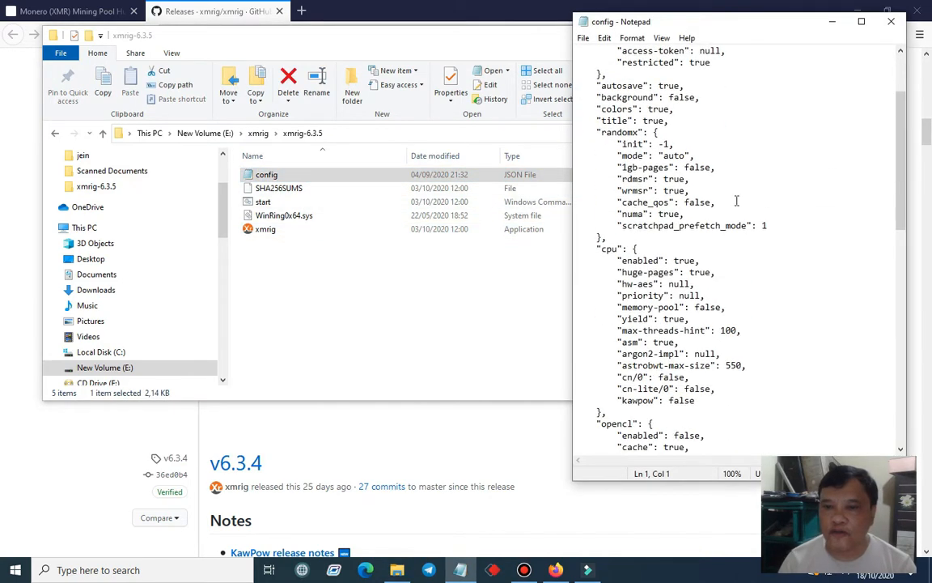
pyautogui.scroll(16, 737, 212)
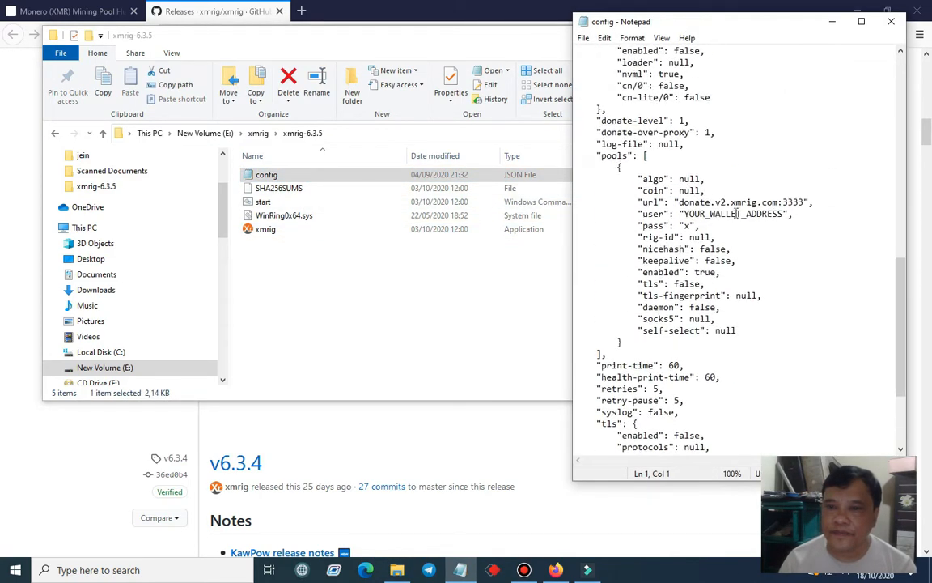
pyautogui.scroll(5, 736, 209)
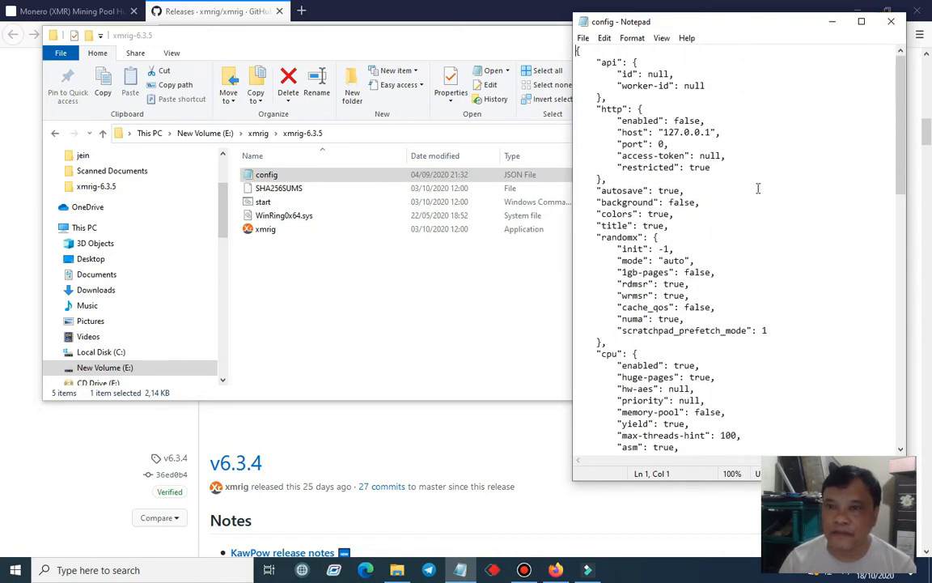
pyautogui.scroll(-3, 754, 194)
pyautogui.scroll(-12, 755, 196)
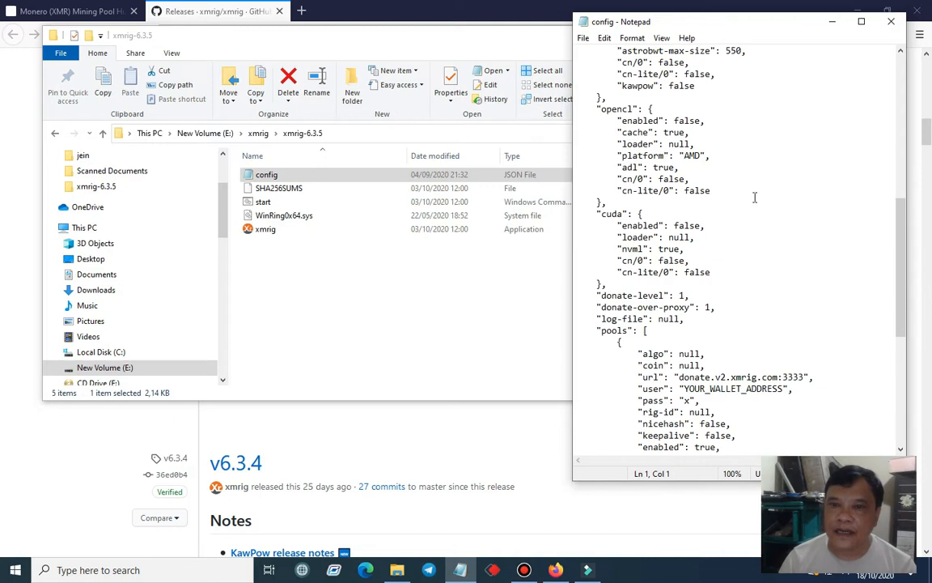
pyautogui.scroll(-6, 754, 197)
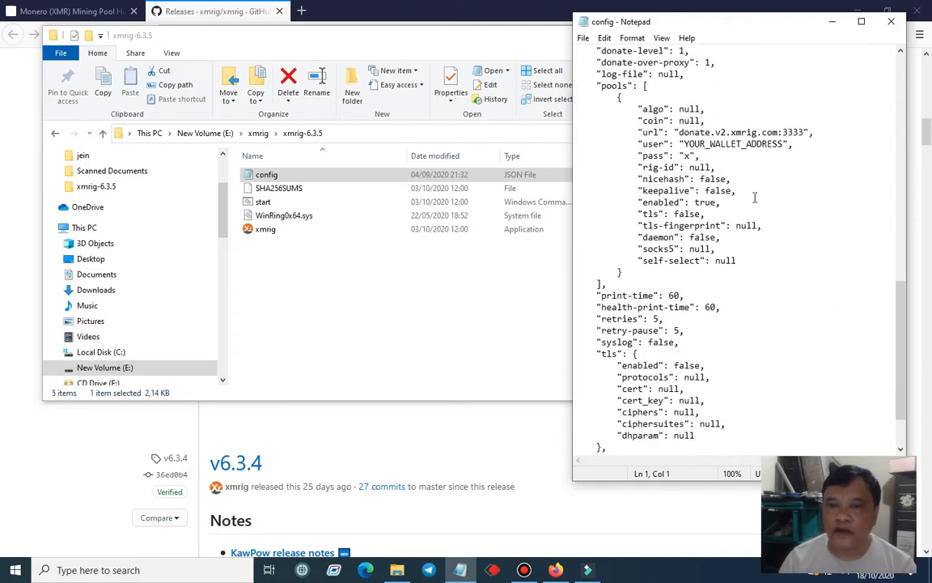
pyautogui.scroll(20, 755, 197)
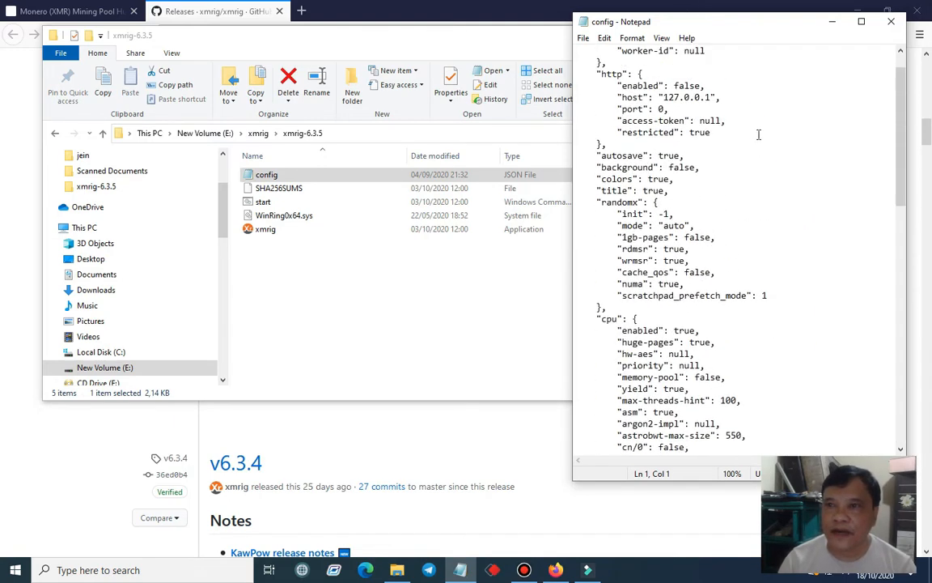
pyautogui.click(890, 22)
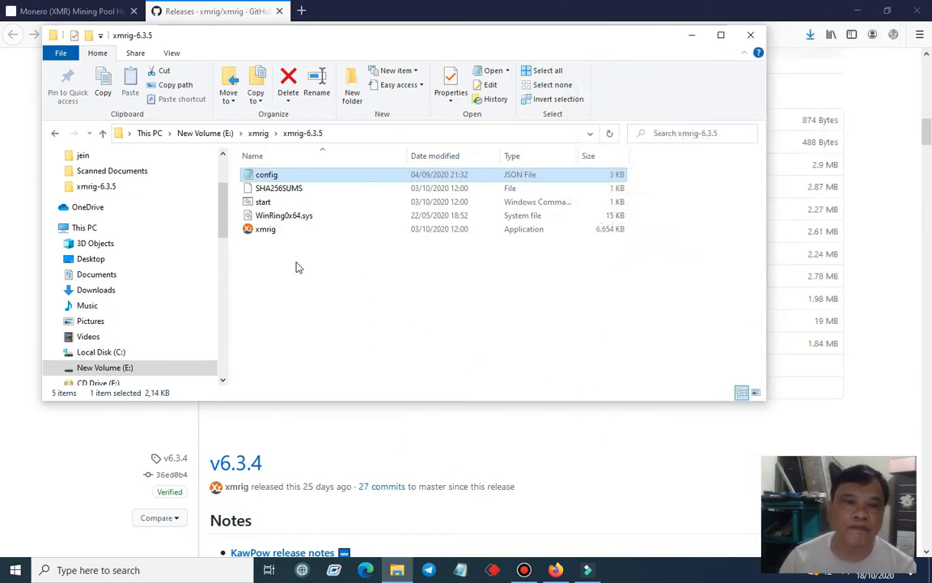
# Run the start command script once to launch XMRig with the default configuration, and close the miner window
pyautogui.doubleClick(264, 203)
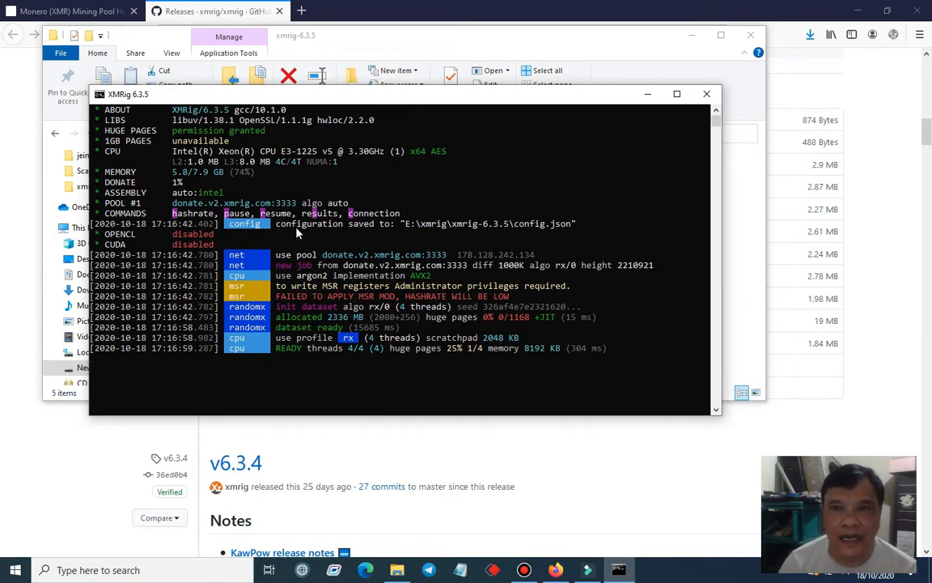
pyautogui.click(709, 98)
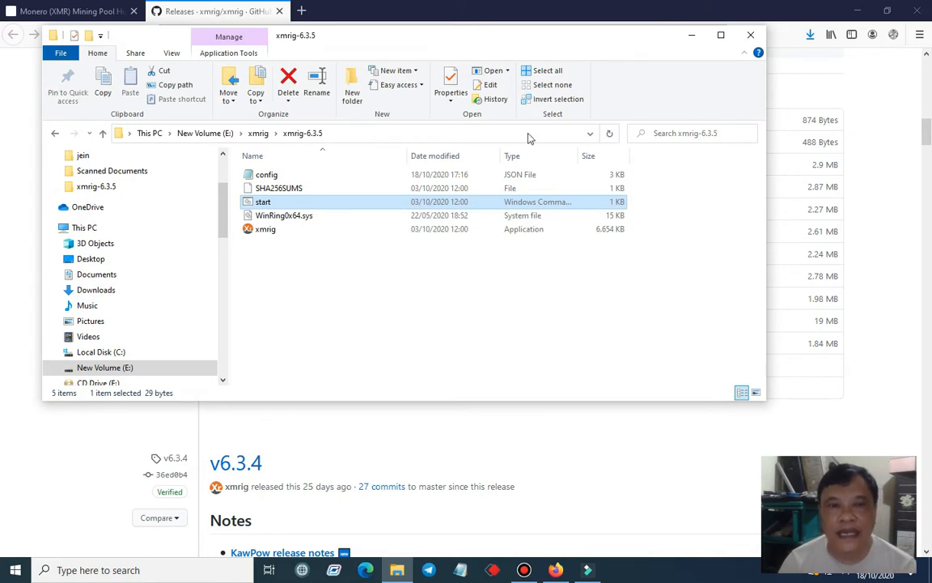
# Reopen the config file and examine the regenerated CPU settings, the pools section and the remaining options
pyautogui.doubleClick(271, 176)
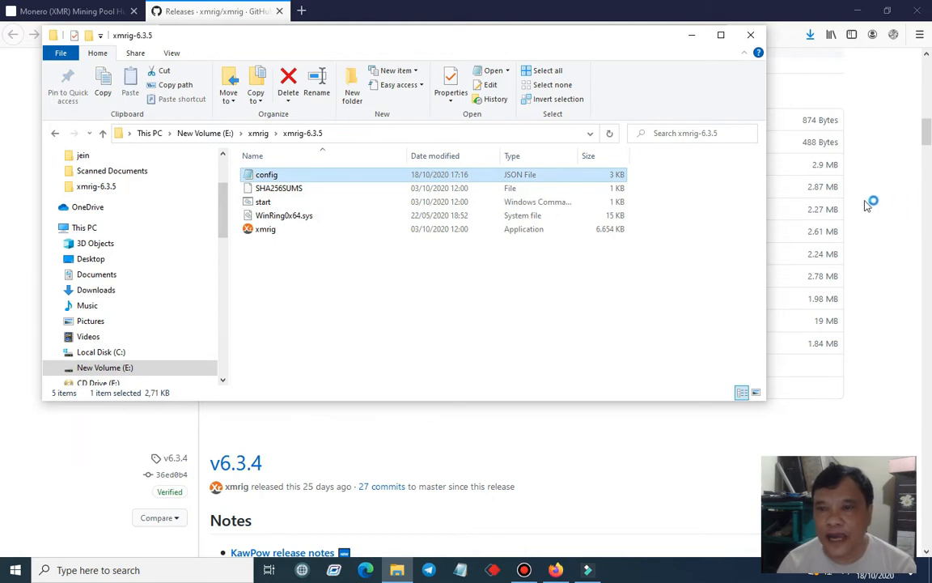
pyautogui.scroll(-2, 808, 215)
pyautogui.scroll(-4, 809, 215)
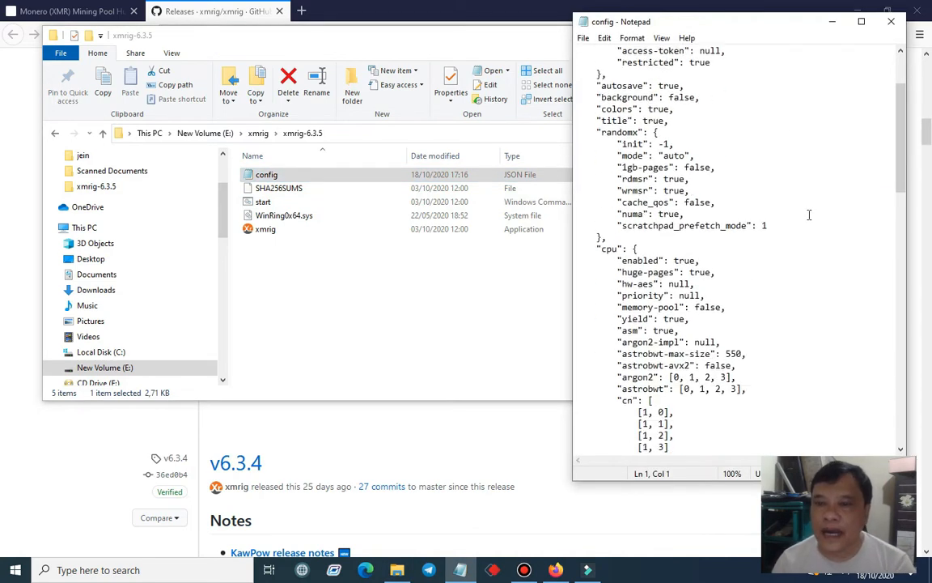
pyautogui.scroll(2, 808, 215)
pyautogui.scroll(-2, 809, 215)
pyautogui.scroll(-3, 808, 214)
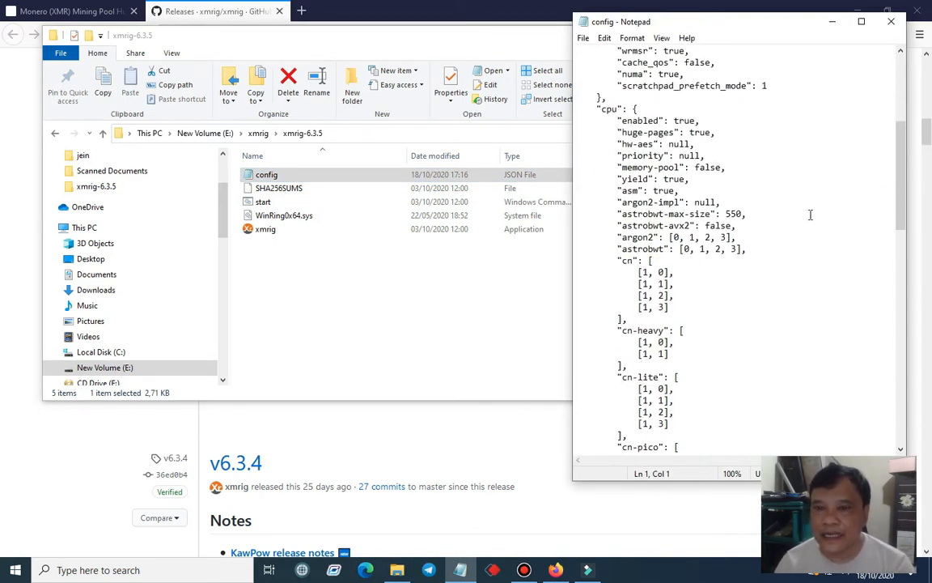
pyautogui.scroll(-3, 810, 214)
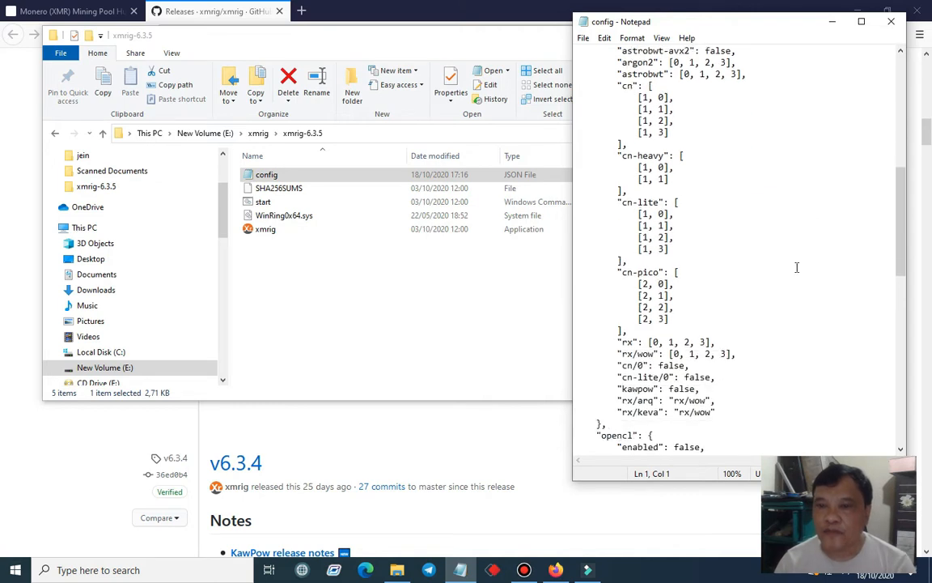
pyautogui.scroll(-3, 680, 340)
pyautogui.scroll(5, 680, 340)
pyautogui.scroll(-8, 681, 334)
pyautogui.scroll(-3, 684, 330)
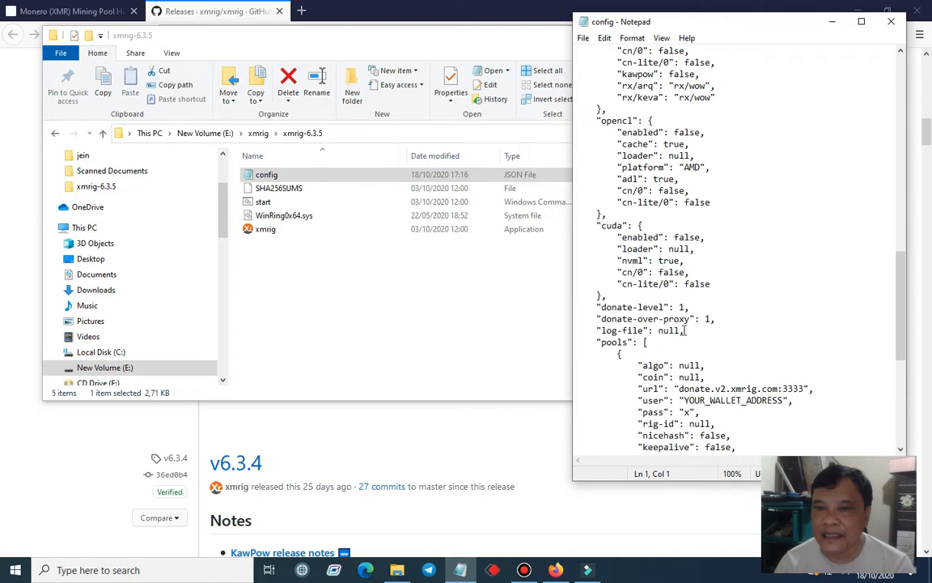
pyautogui.scroll(-3, 685, 331)
pyautogui.scroll(-2, 685, 330)
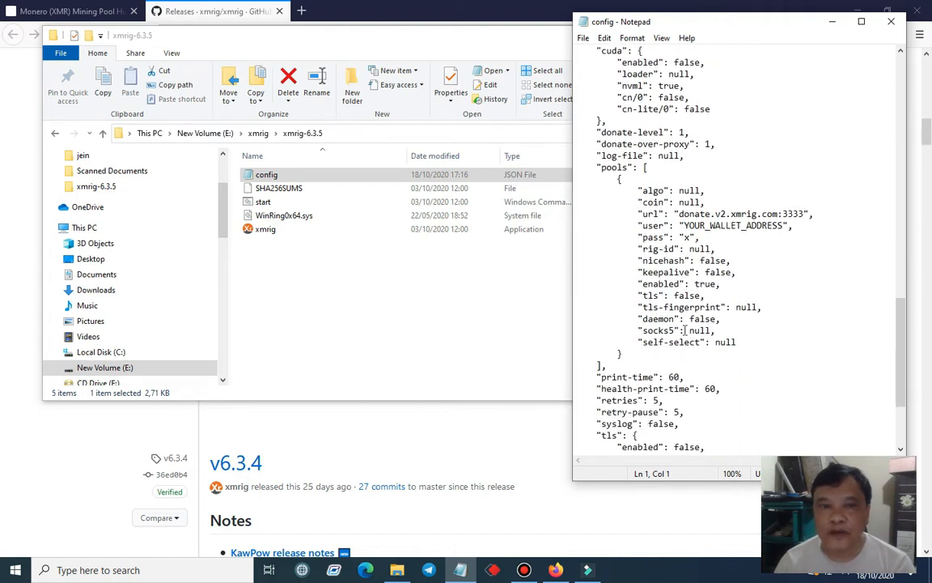
pyautogui.scroll(-3, 685, 330)
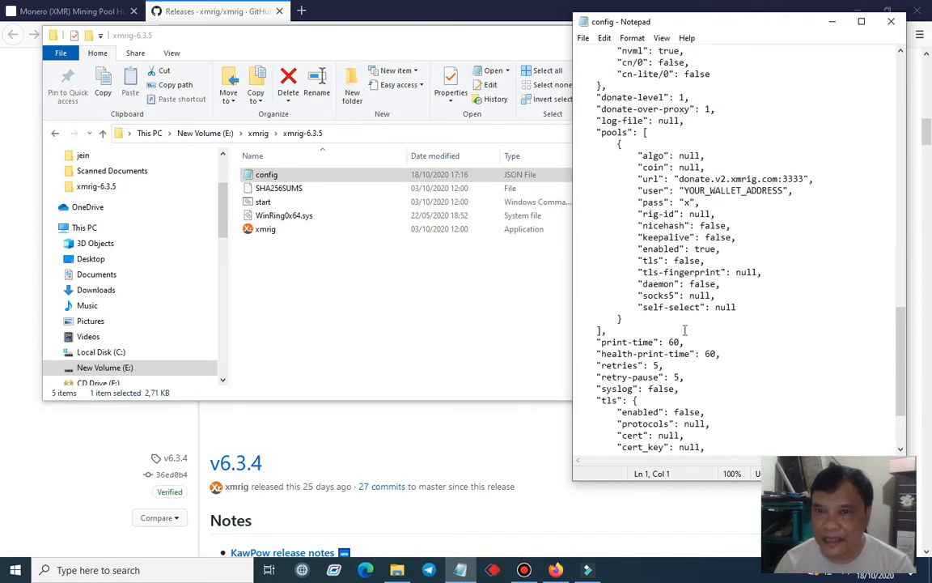
pyautogui.scroll(-1, 685, 330)
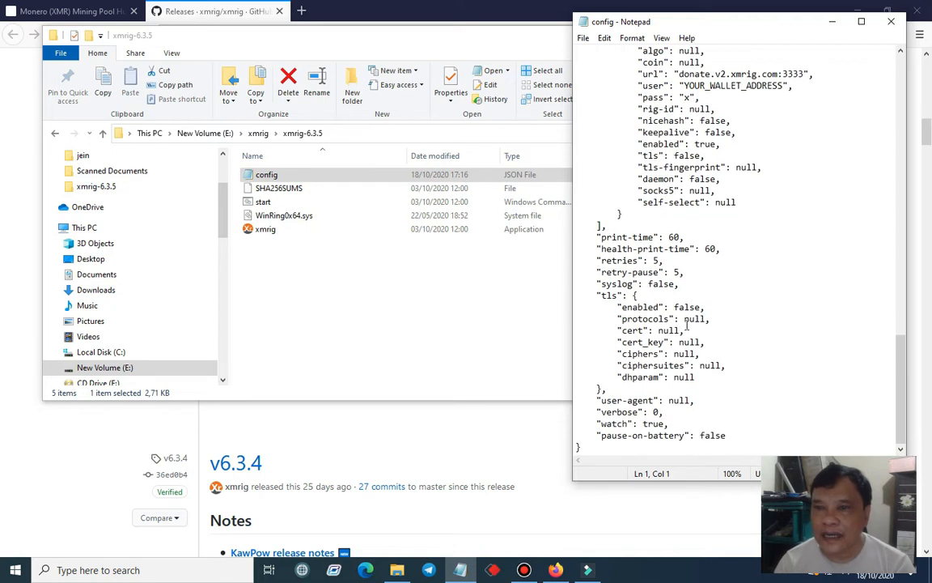
pyautogui.scroll(3, 686, 326)
pyautogui.scroll(-3, 686, 325)
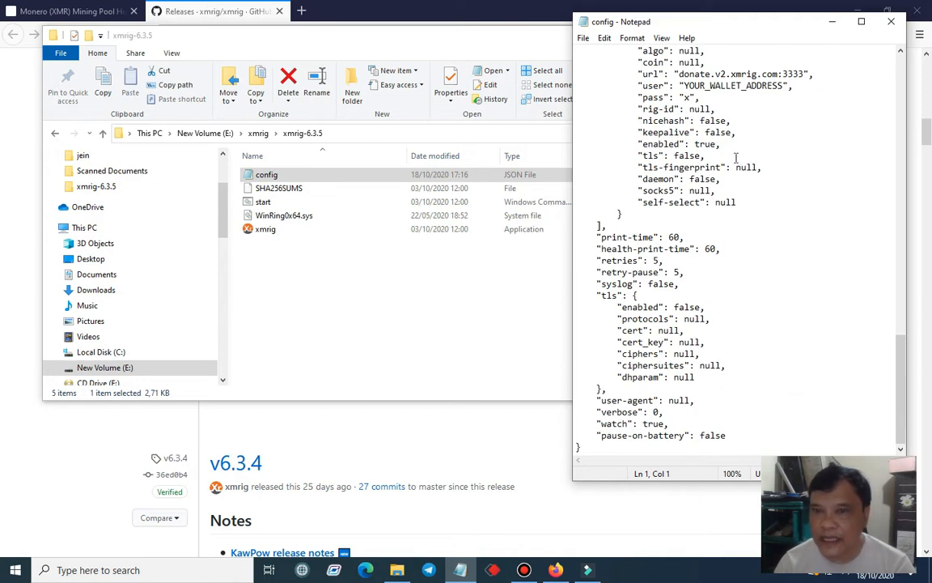
pyautogui.scroll(1, 697, 146)
pyautogui.scroll(-1, 697, 146)
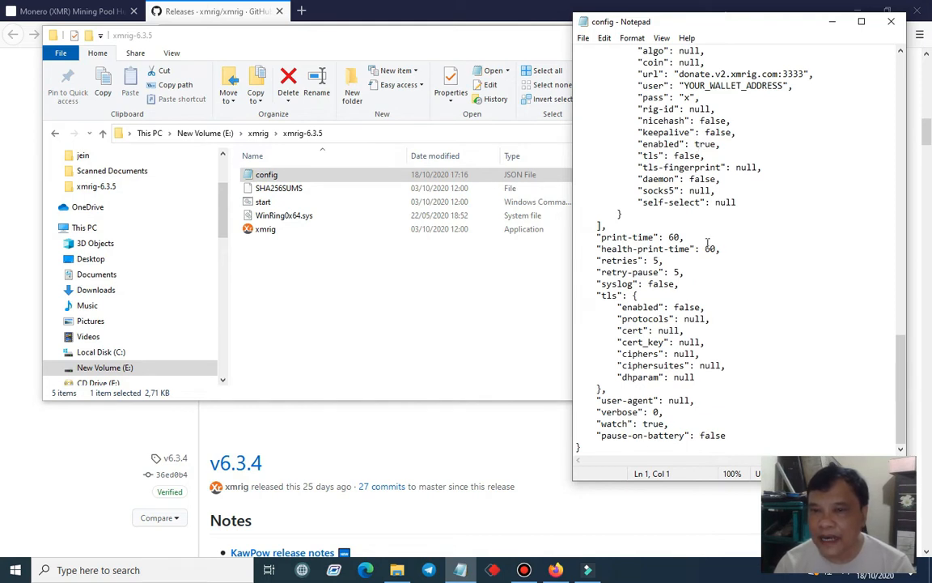
# Set the "algo" value in the pools section of the config file to "rx/0"
pyautogui.scroll(3, 736, 212)
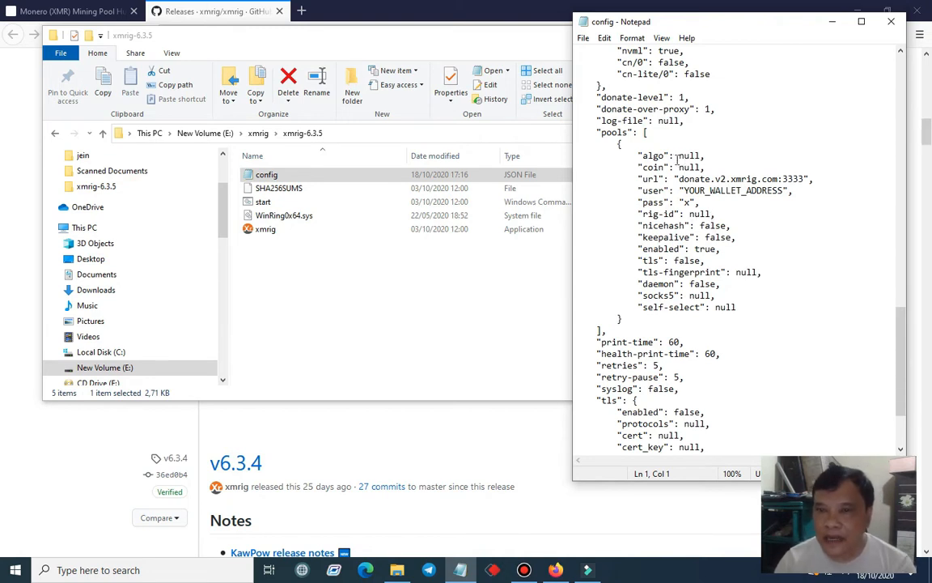
pyautogui.moveTo(679, 155); pyautogui.dragTo(703, 155)
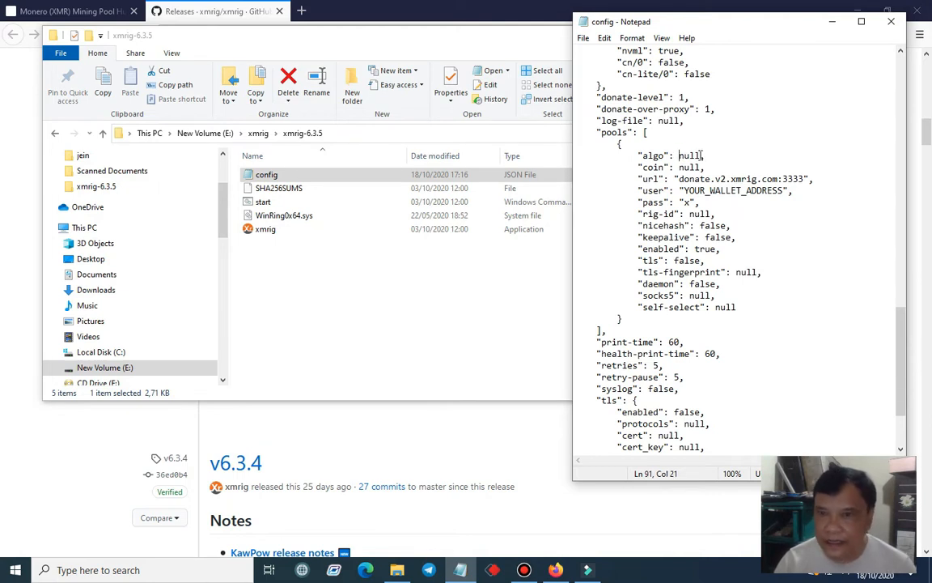
pyautogui.doubleClick(702, 154)
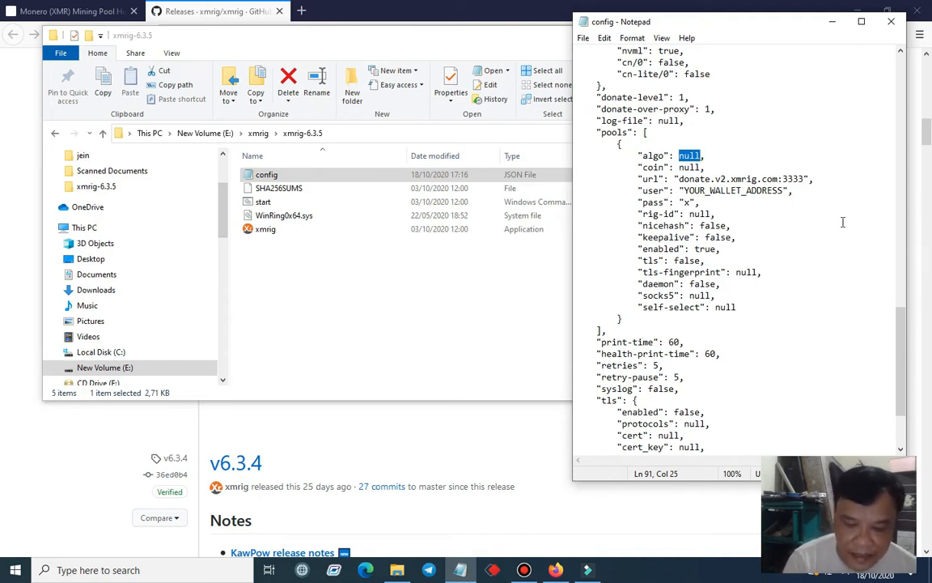
pyautogui.write('"')
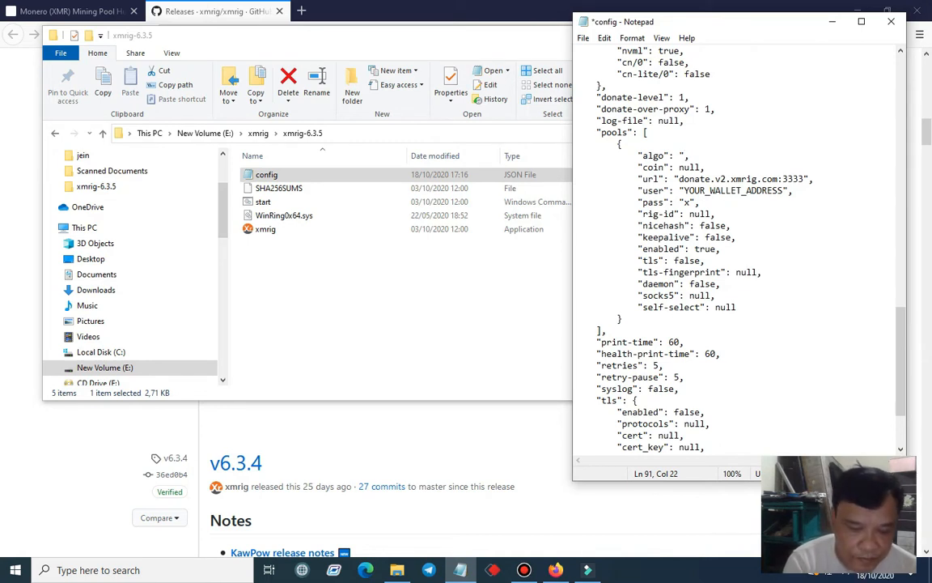
pyautogui.write('rx/0"')
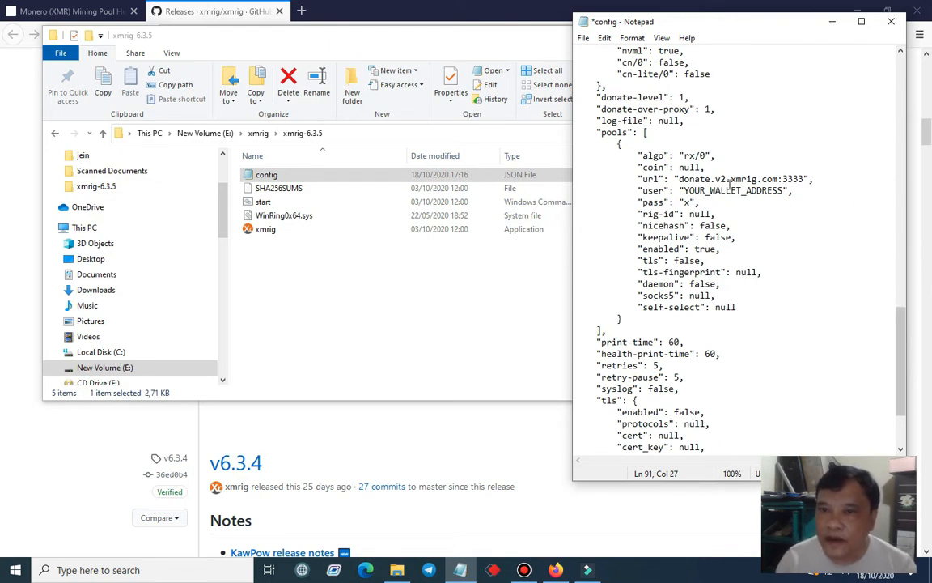
# Set the "coin" value in the pools section of the config file to "monero"
pyautogui.click(685, 168)
pyautogui.press('Left')
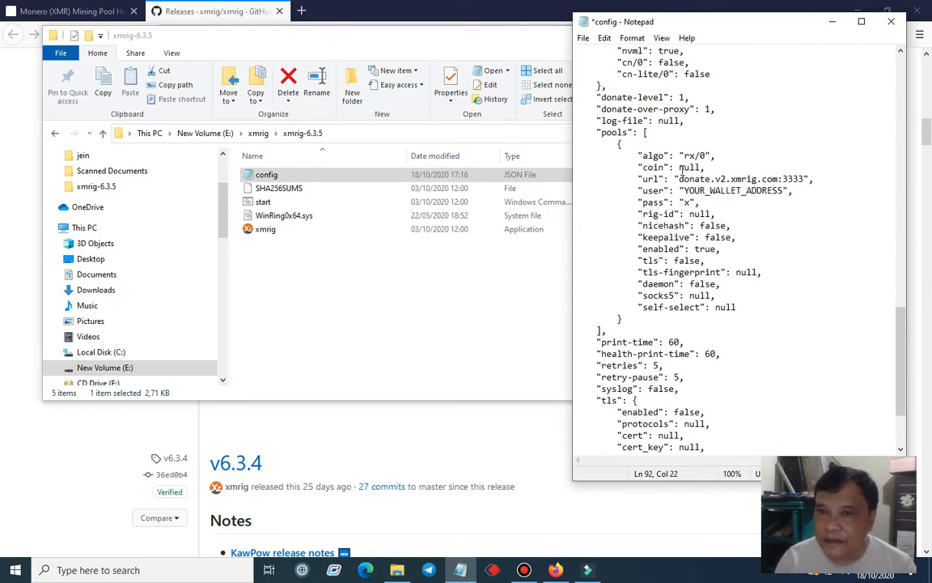
pyautogui.doubleClick(701, 166)
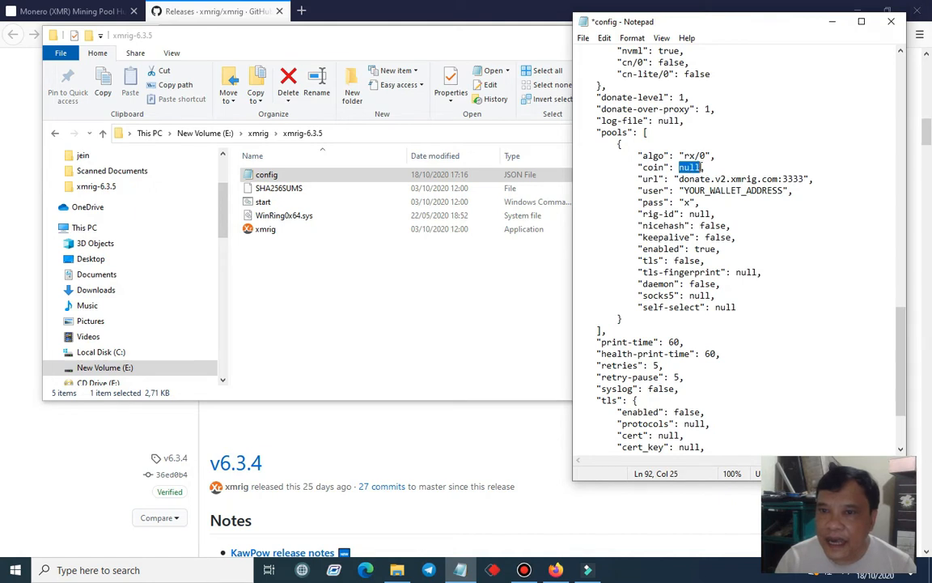
pyautogui.write('"')
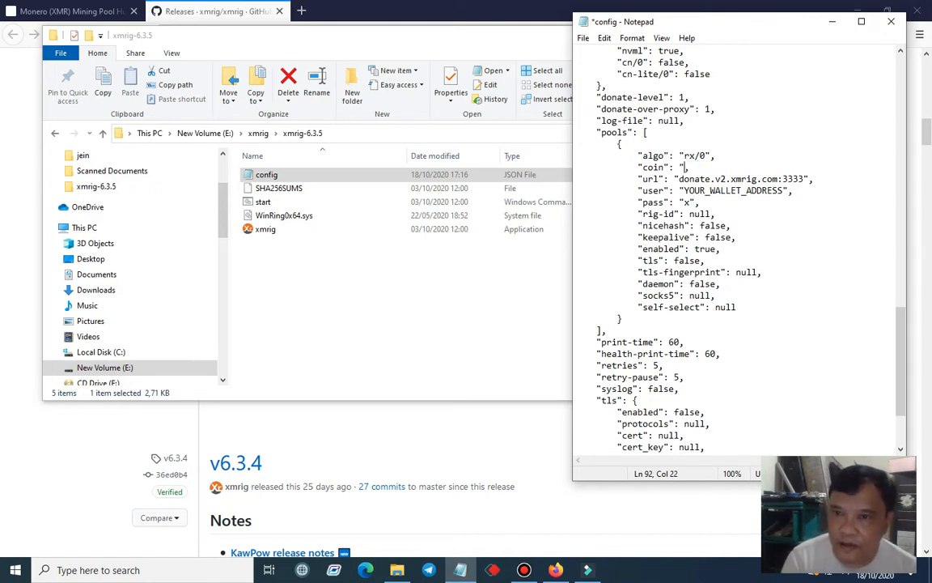
pyautogui.write('moner')
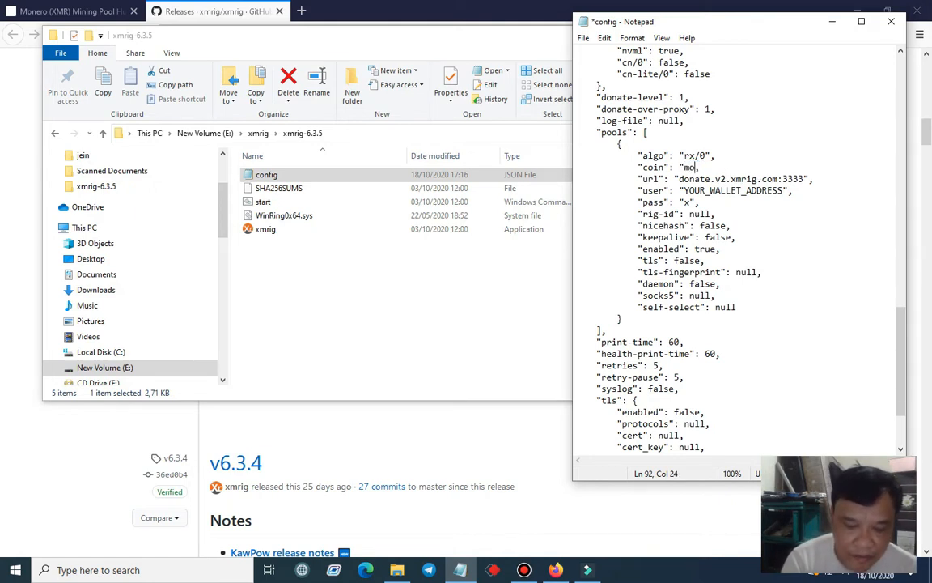
pyautogui.write('o')
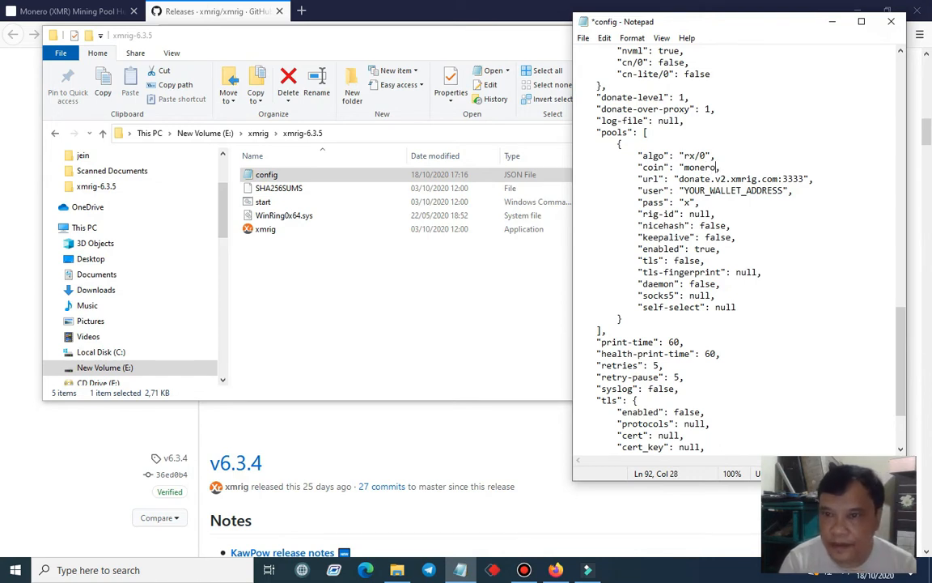
pyautogui.write('"')
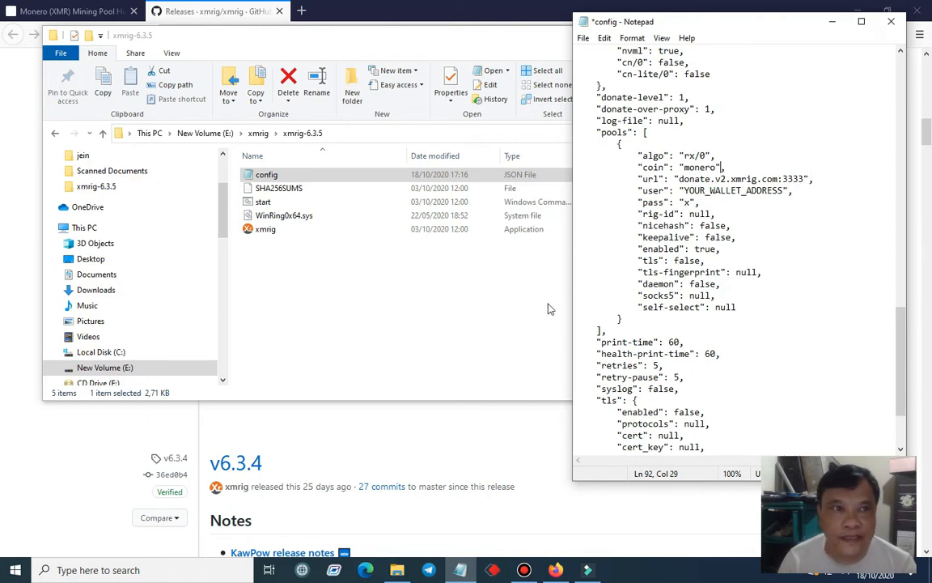
# Switch to Firefox and copy the Asia server address with its port from Mining Pool Hub's Monero miner guide
pyautogui.click(98, 443)
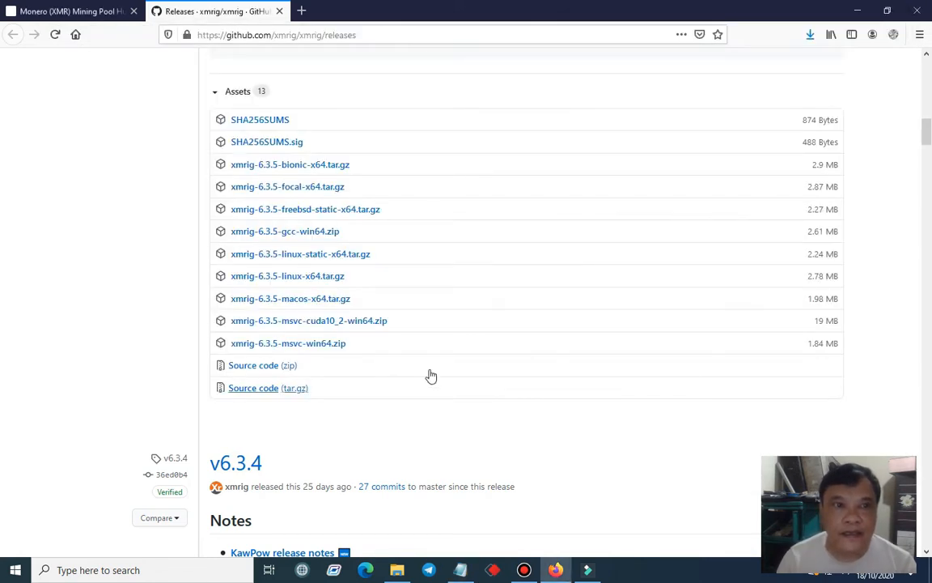
pyautogui.click(62, 13)
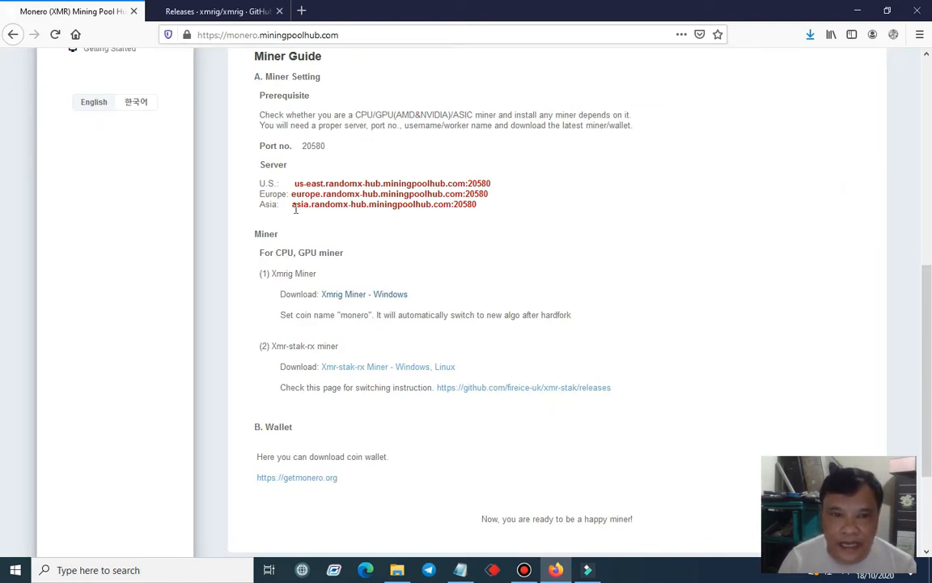
pyautogui.moveTo(293, 204); pyautogui.dragTo(478, 208)
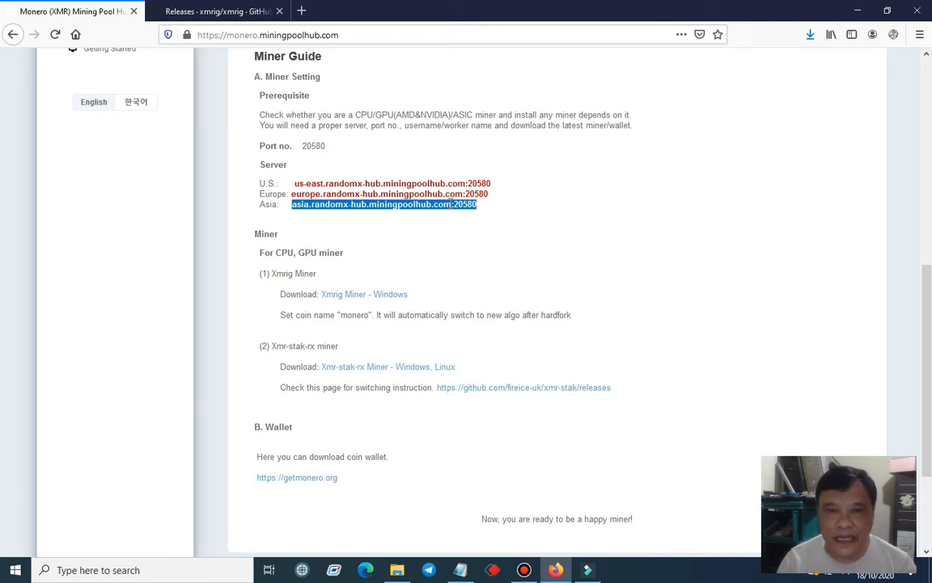
pyautogui.rightClick(448, 202)
pyautogui.click(514, 213)
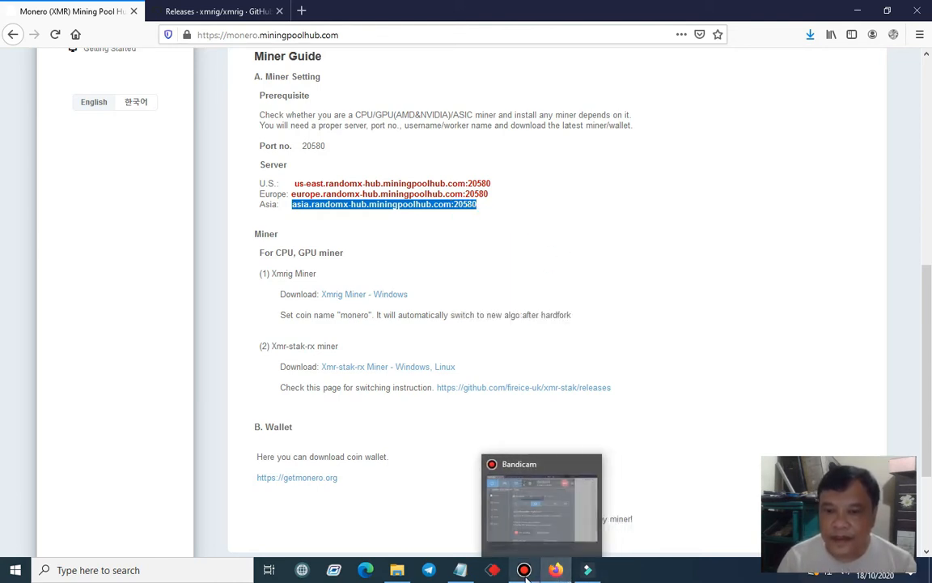
# Return to the config file in Notepad and replace the pool "url" value with "asia.randomx-hub.miningpoolhub.com:20580"
pyautogui.moveTo(526, 571)
pyautogui.moveTo(558, 572)
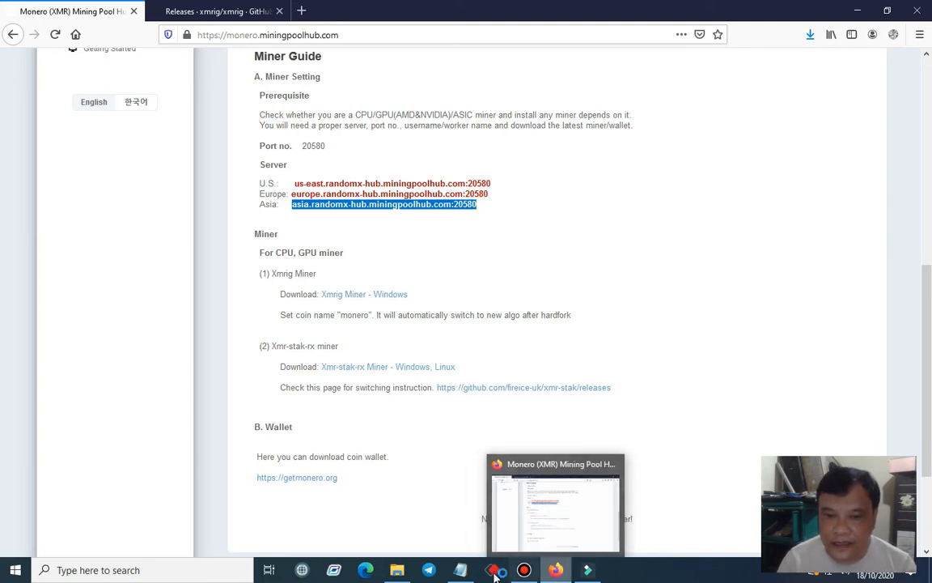
pyautogui.click(456, 573)
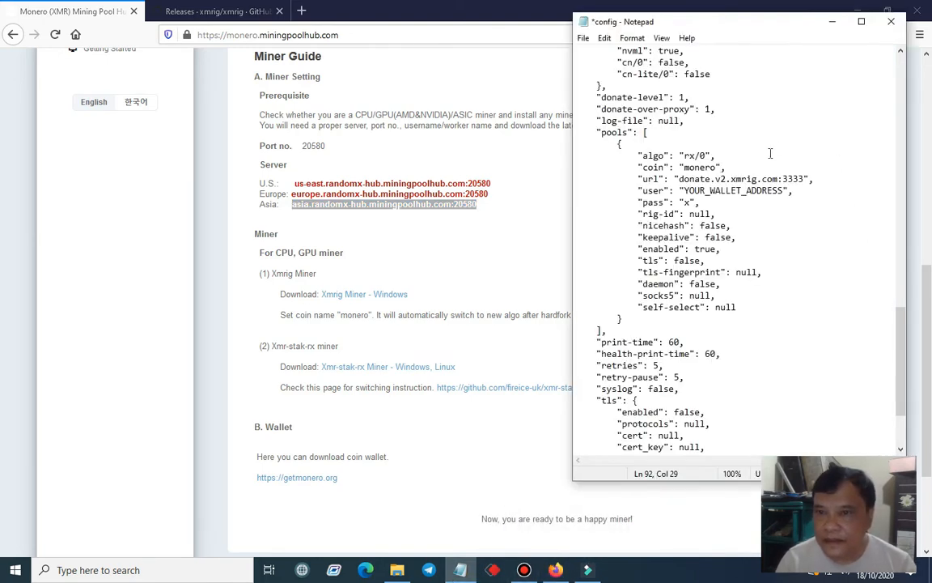
pyautogui.click(680, 178)
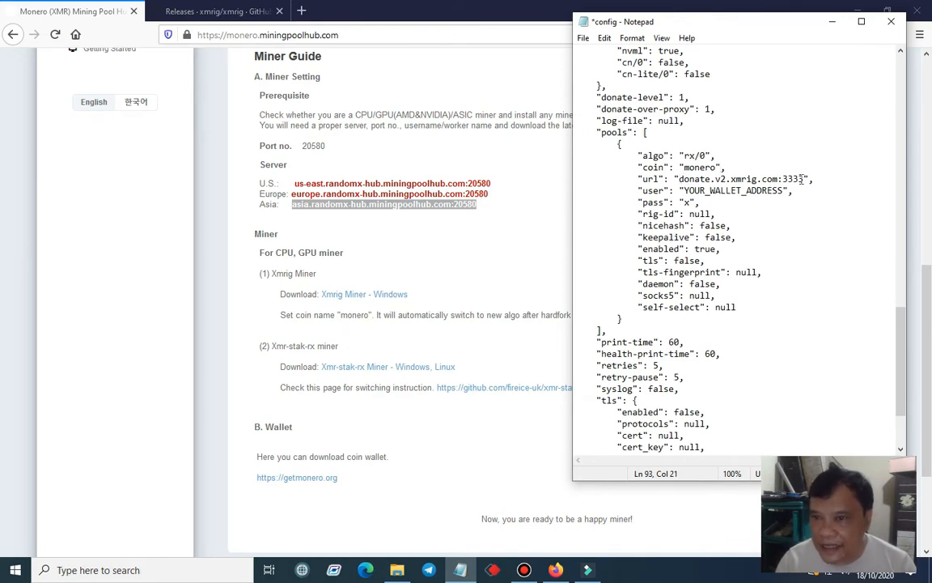
pyautogui.keyDown('shift'); pyautogui.click(805, 178); pyautogui.keyUp('shift')
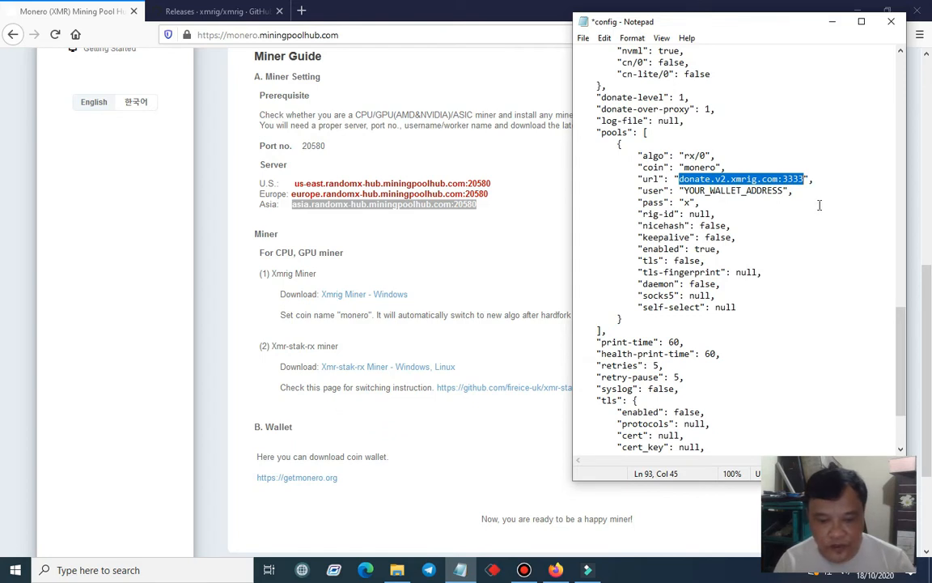
pyautogui.hotkey('ctrl', 'v')
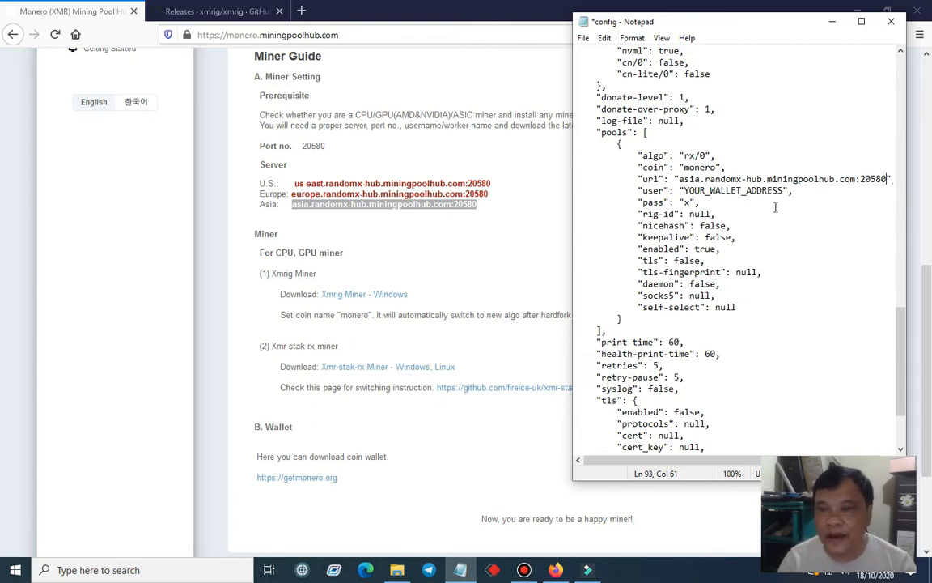
# Look up the account details and the Hub Workers page on Mining Pool Hub for the login needed in the "user" value
pyautogui.click(689, 191)
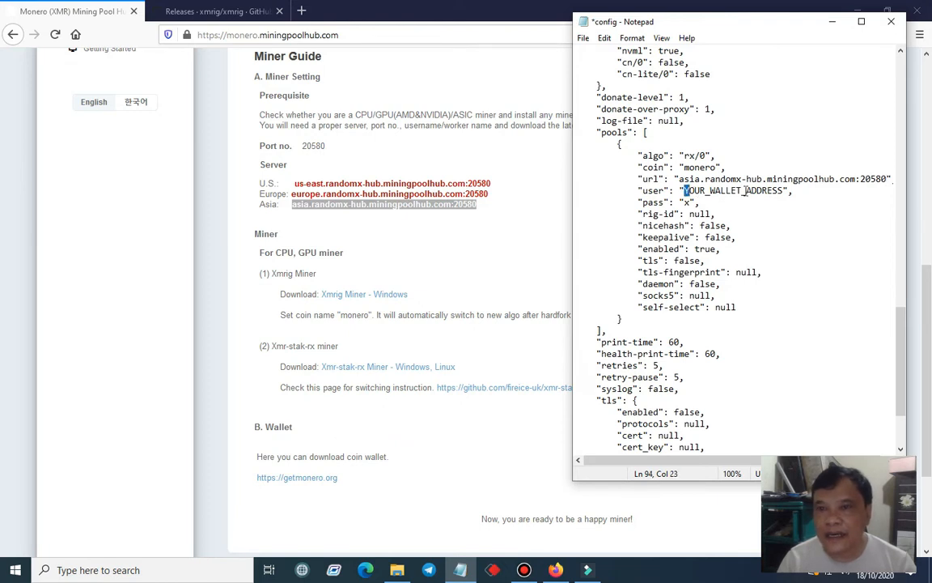
pyautogui.click(784, 191)
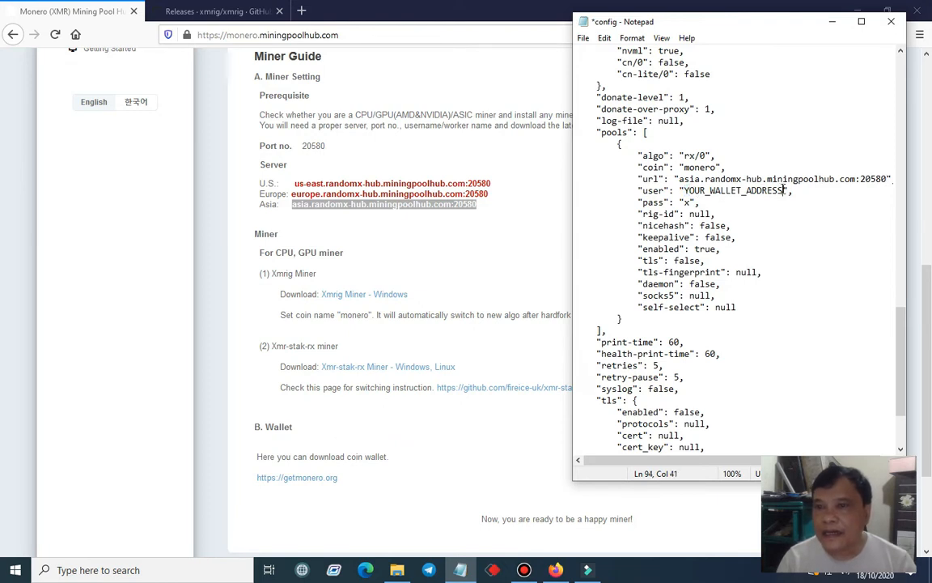
pyautogui.click(685, 191)
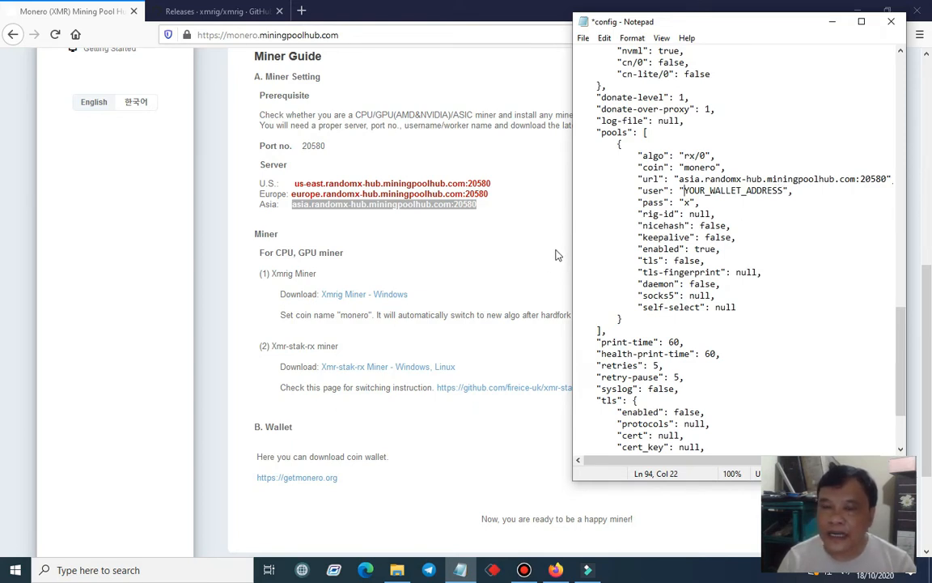
pyautogui.scroll(6, 556, 253)
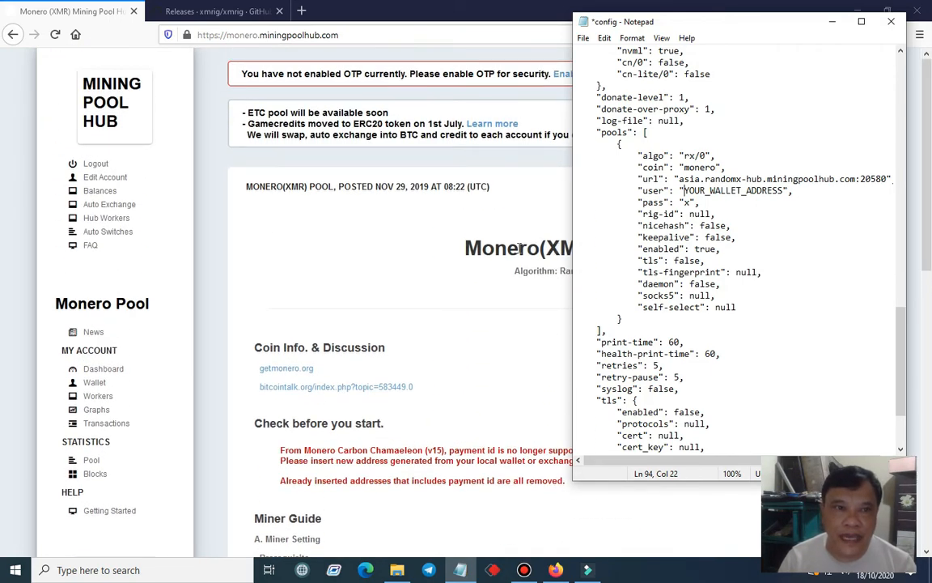
pyautogui.click(90, 174)
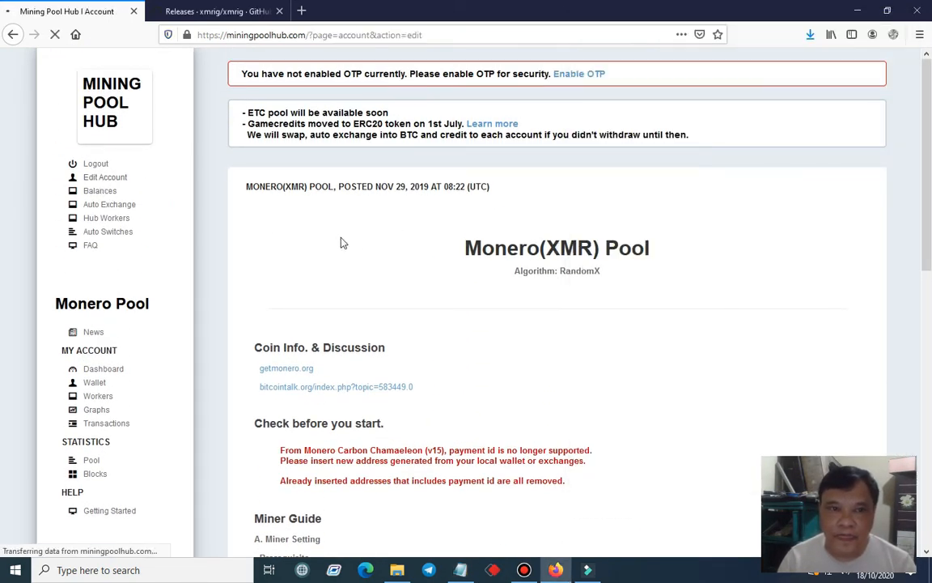
pyautogui.scroll(-2, 315, 240)
pyautogui.scroll(-1, 314, 240)
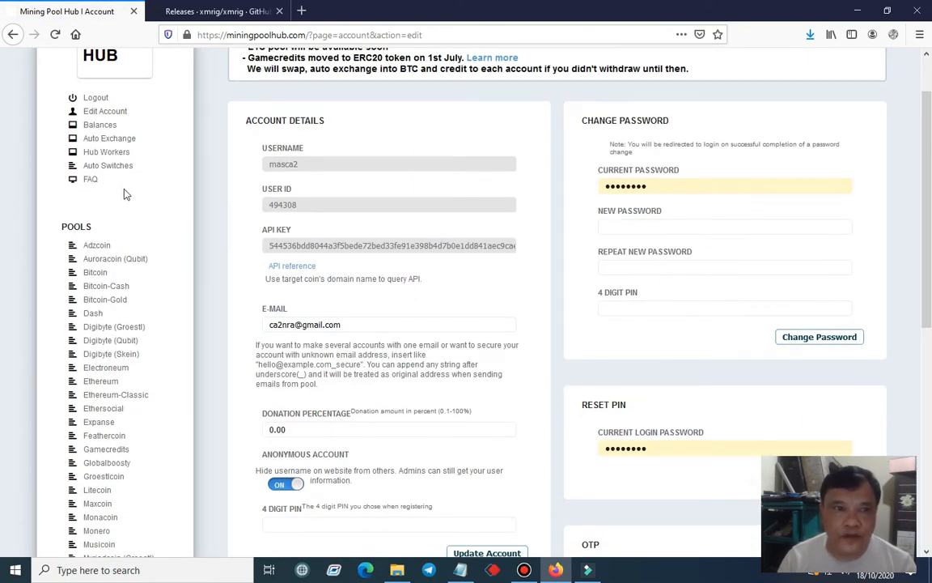
pyautogui.click(98, 152)
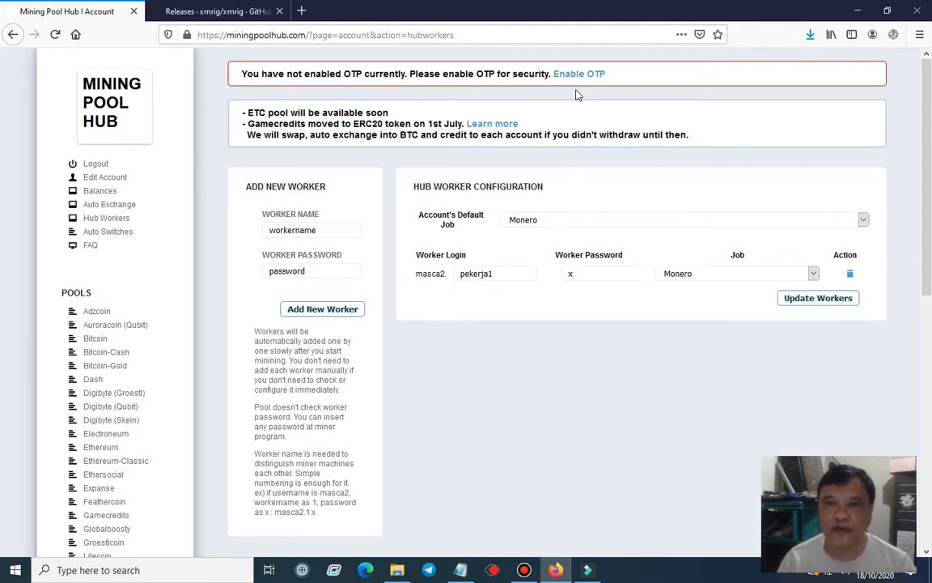
# Set the config file's "user" value to the pool account's username followed by ".pekerja1", and compare the "pass" value with the worker's password on Hub Workers
pyautogui.click(460, 570)
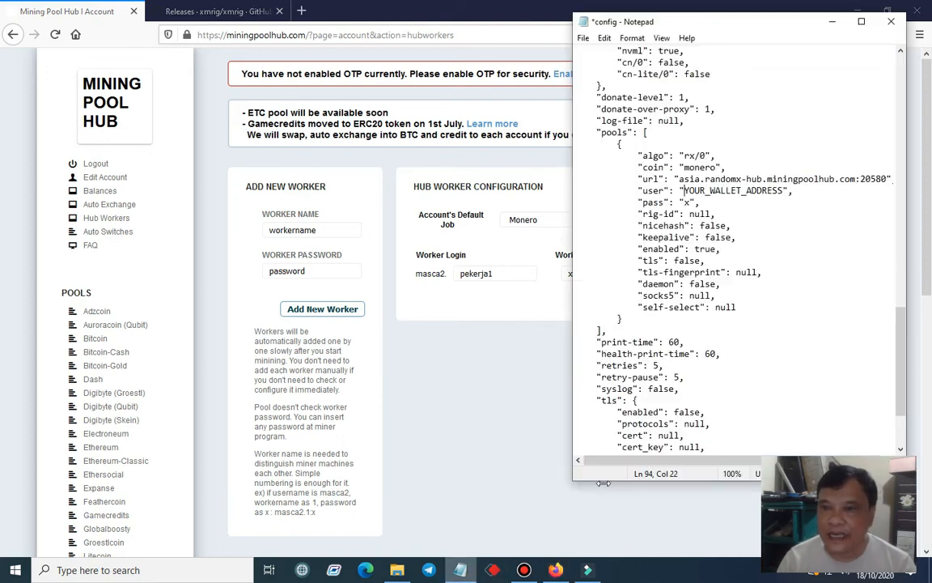
pyautogui.keyDown('shift'); pyautogui.click(785, 190); pyautogui.keyUp('shift')
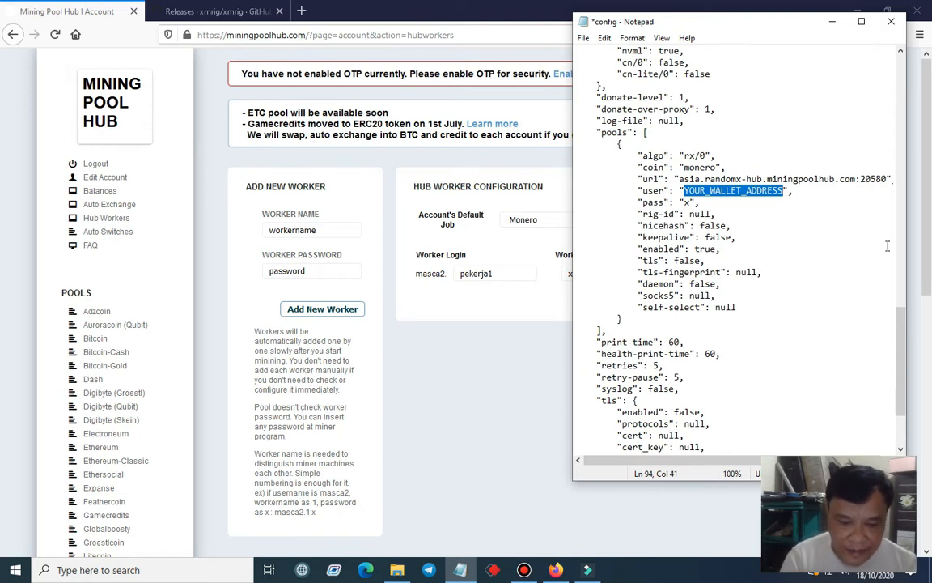
pyautogui.write('masca2')
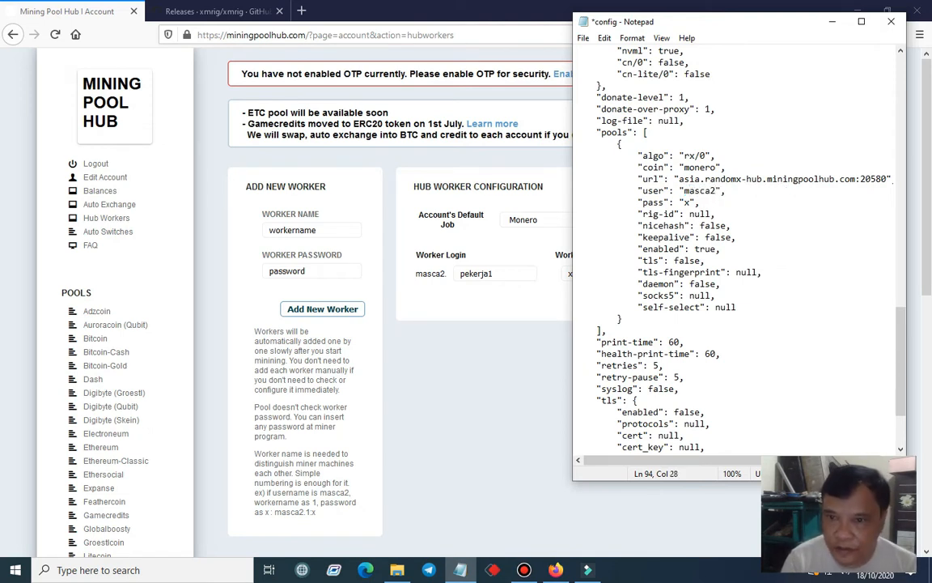
pyautogui.write('.peker')
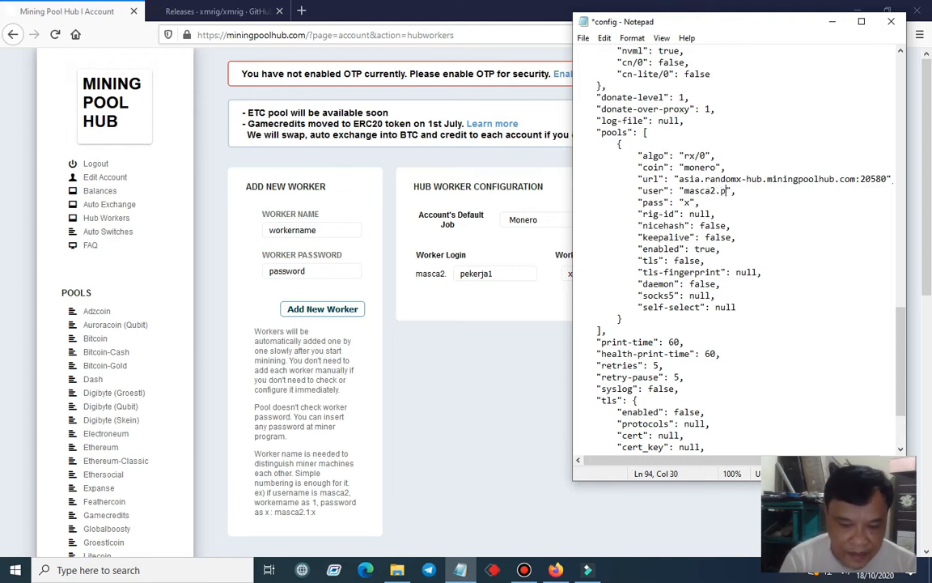
pyautogui.write('ha')
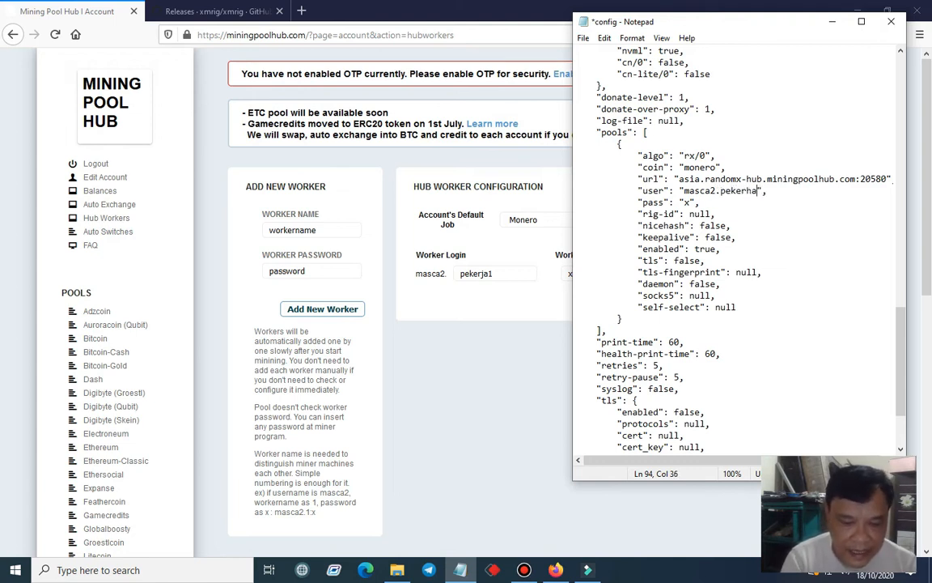
pyautogui.press('BackSpace')
pyautogui.press('BackSpace')
pyautogui.write('ja')
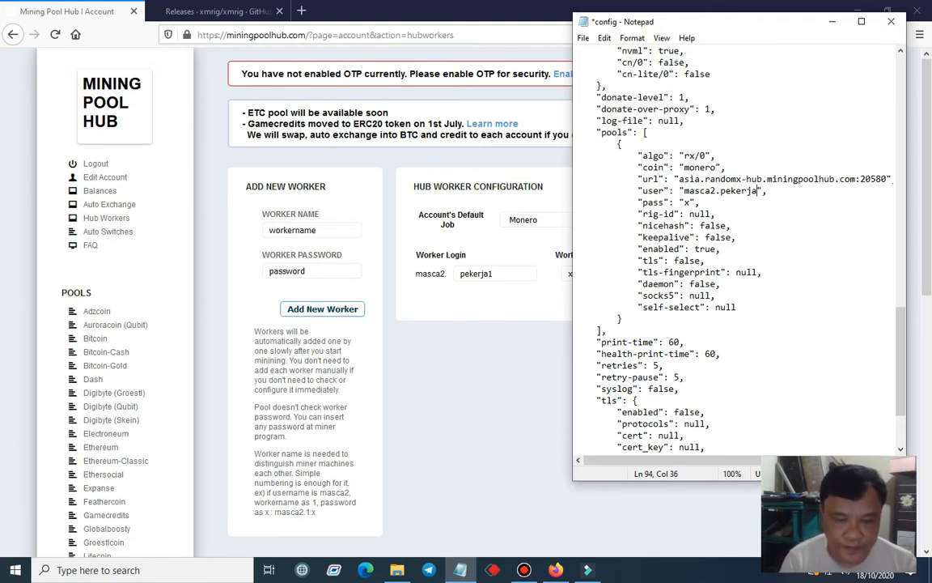
pyautogui.write('1')
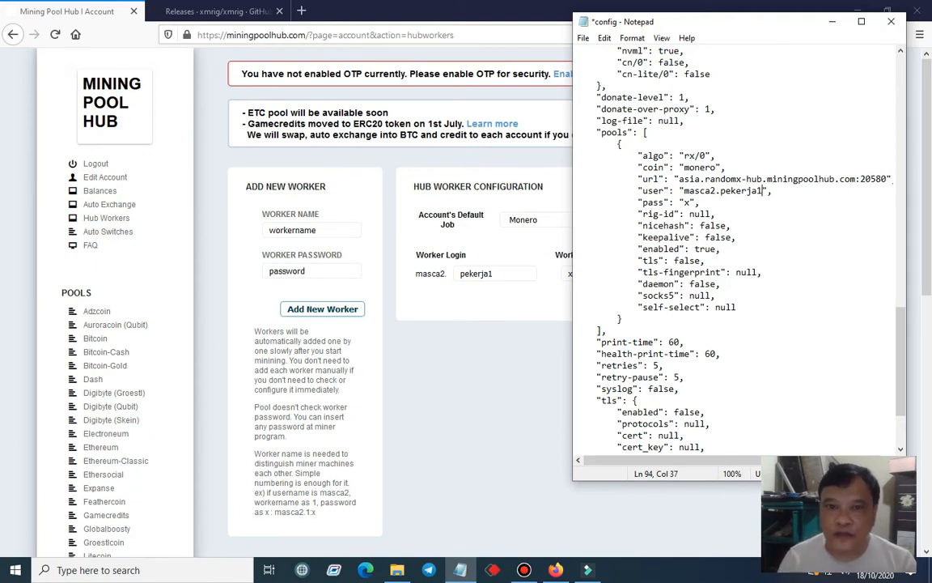
pyautogui.click(557, 300)
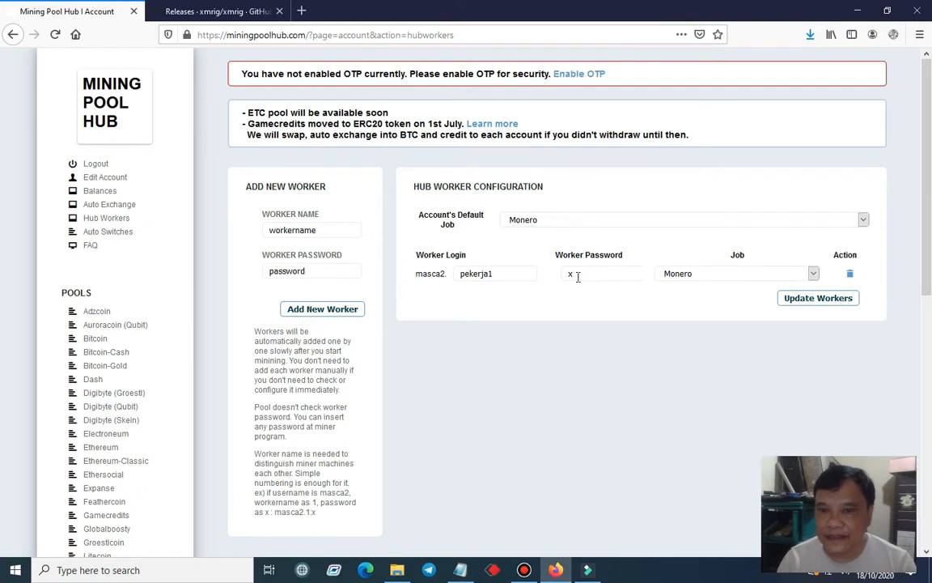
pyautogui.click(459, 570)
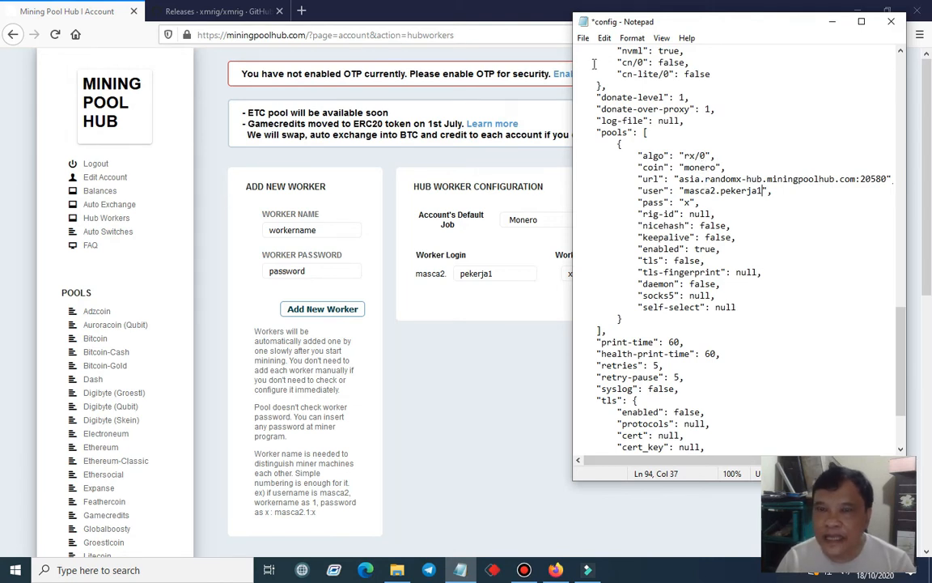
# Save the config file and switch to the xmrig-6.3.5 folder in File Explorer
pyautogui.click(584, 39)
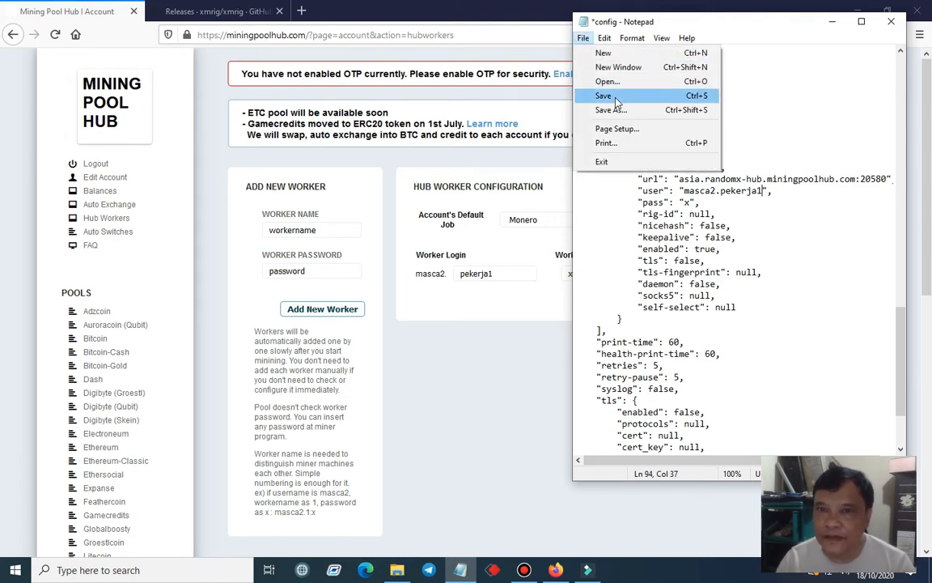
pyautogui.click(607, 95)
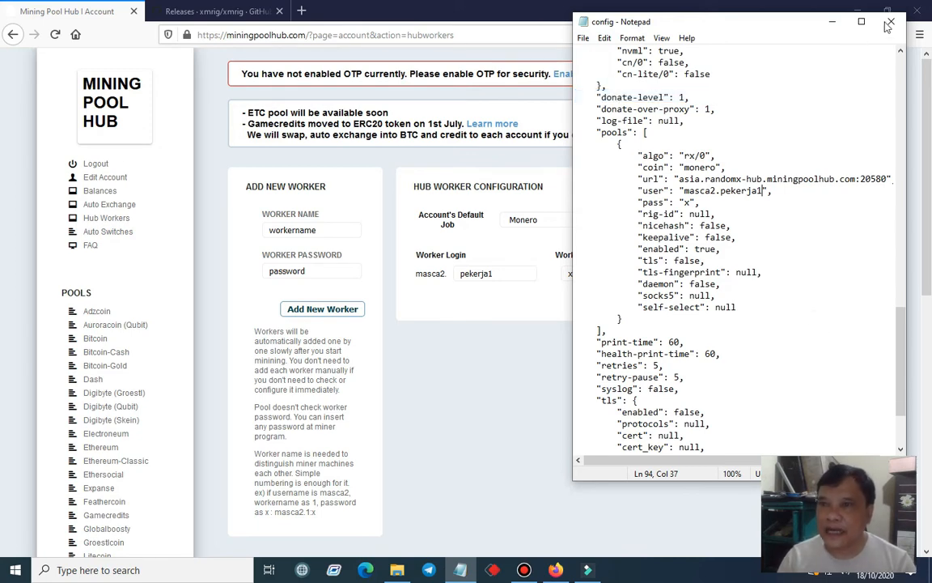
pyautogui.click(832, 21)
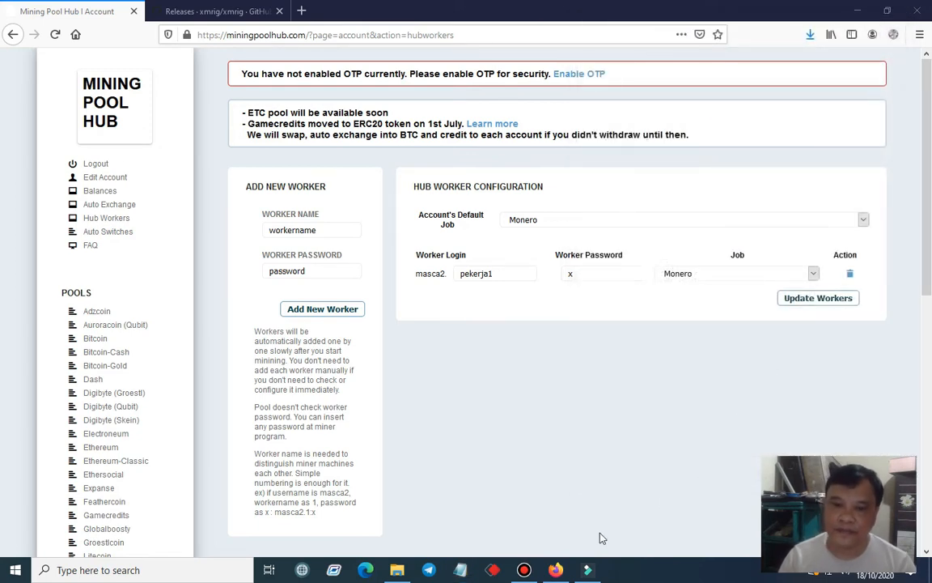
pyautogui.click(396, 569)
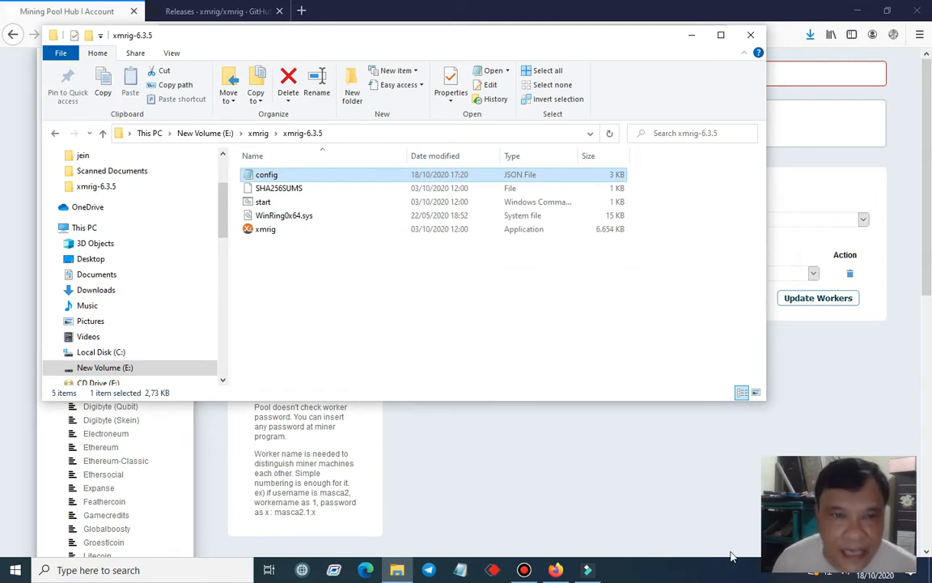
# Start the miner with the start script, and check its CPU usage in Task Manager with processes sorted by CPU
pyautogui.doubleClick(263, 202)
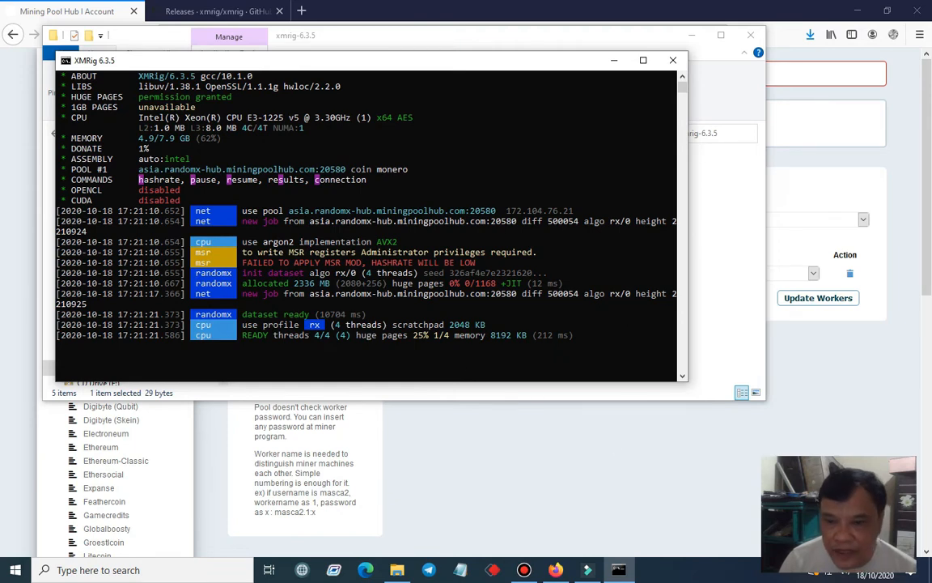
pyautogui.rightClick(707, 573)
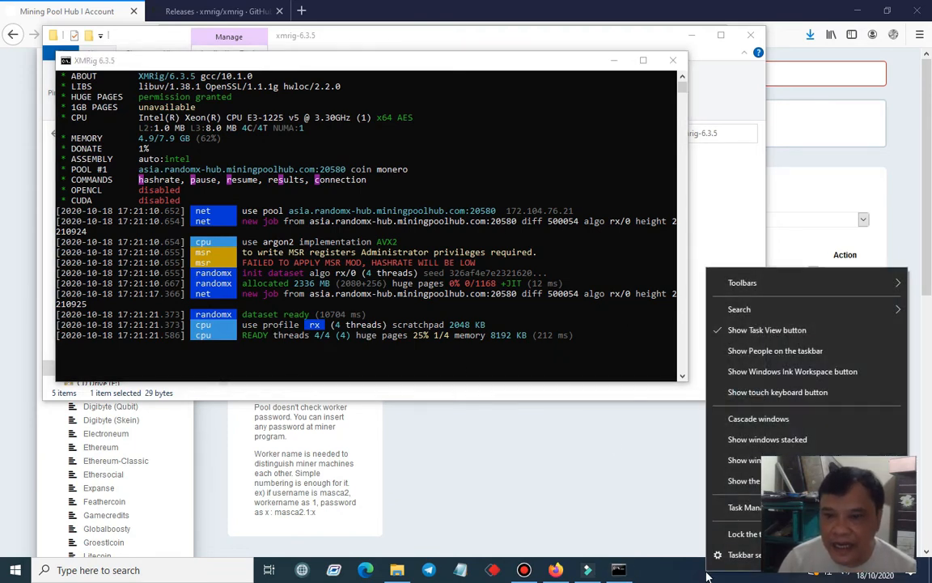
pyautogui.click(747, 509)
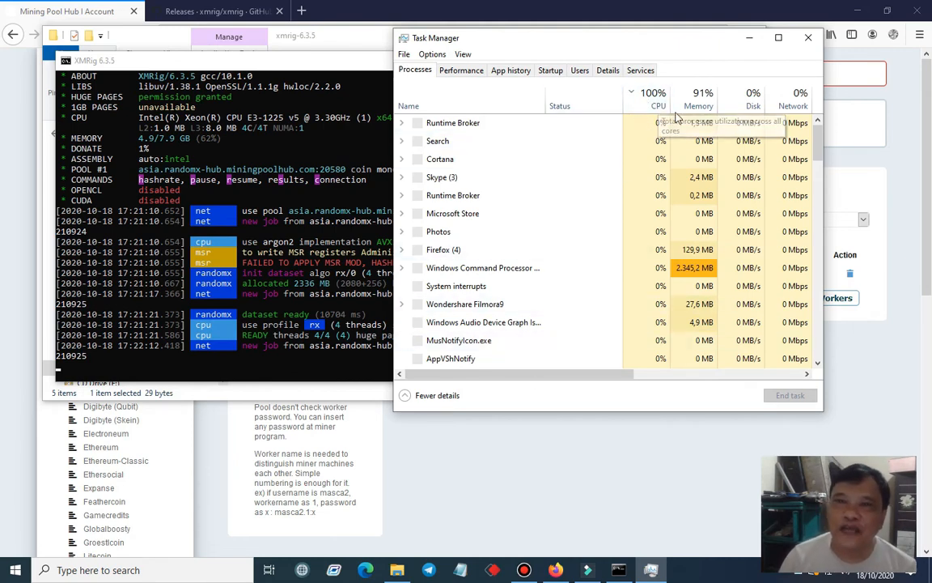
pyautogui.click(654, 101)
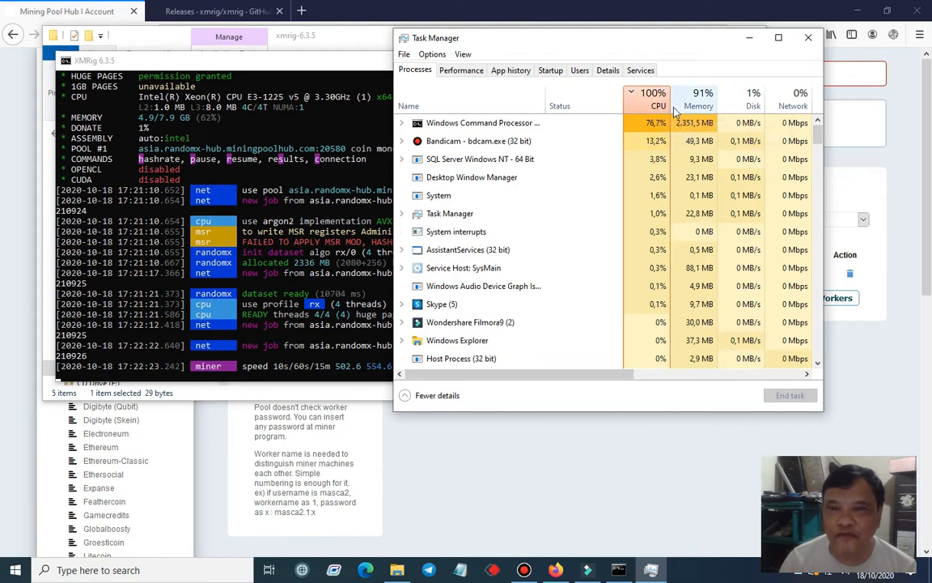
pyautogui.click(808, 38)
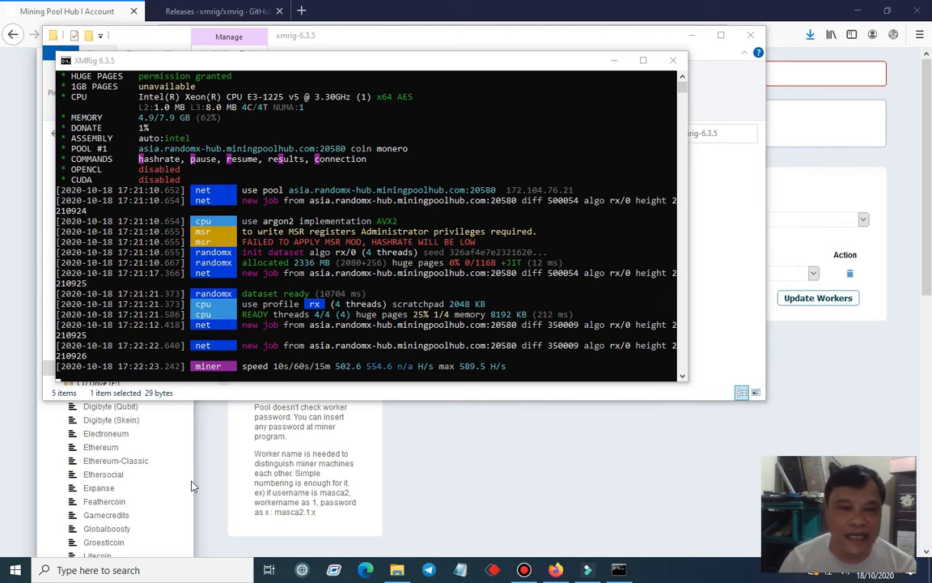
# Switch to the browser and open the Monero pool's dashboard on Mining Pool Hub
pyautogui.click(217, 475)
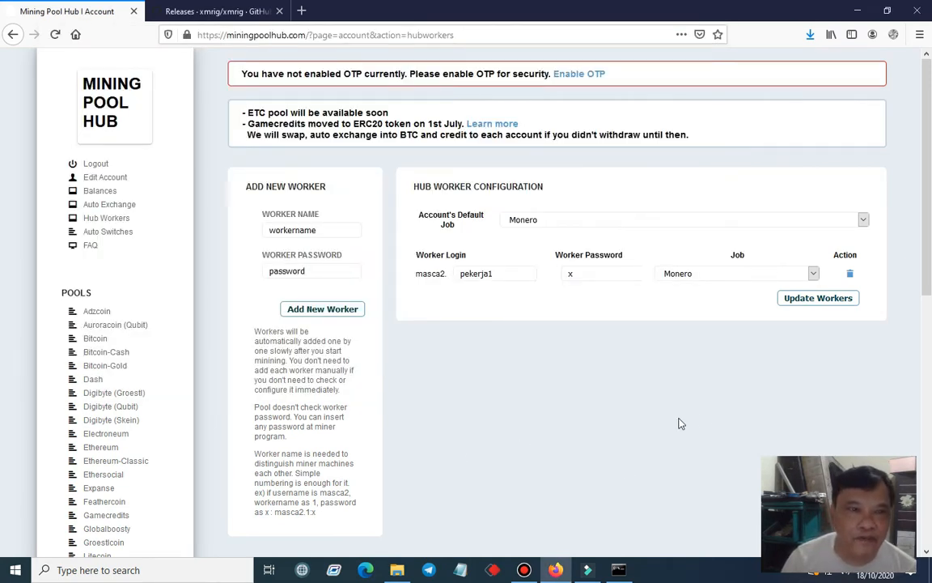
pyautogui.scroll(-5, 125, 431)
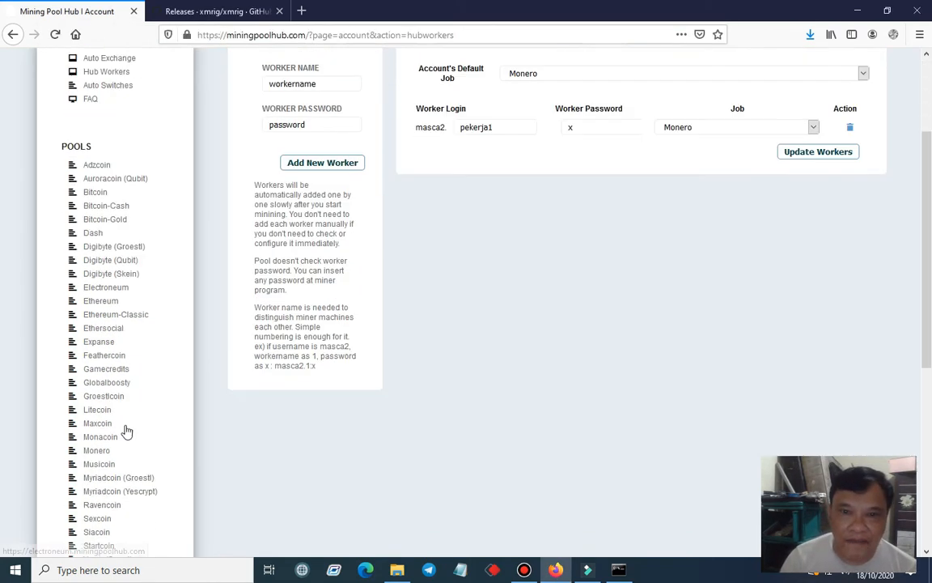
pyautogui.scroll(-3, 127, 430)
pyautogui.scroll(8, 94, 210)
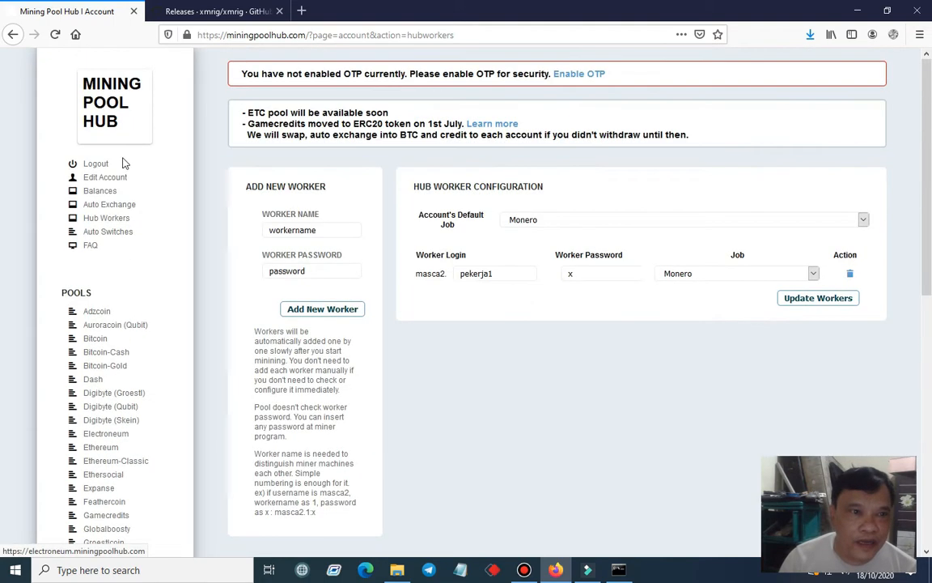
pyautogui.scroll(-5, 73, 502)
pyautogui.click(101, 400)
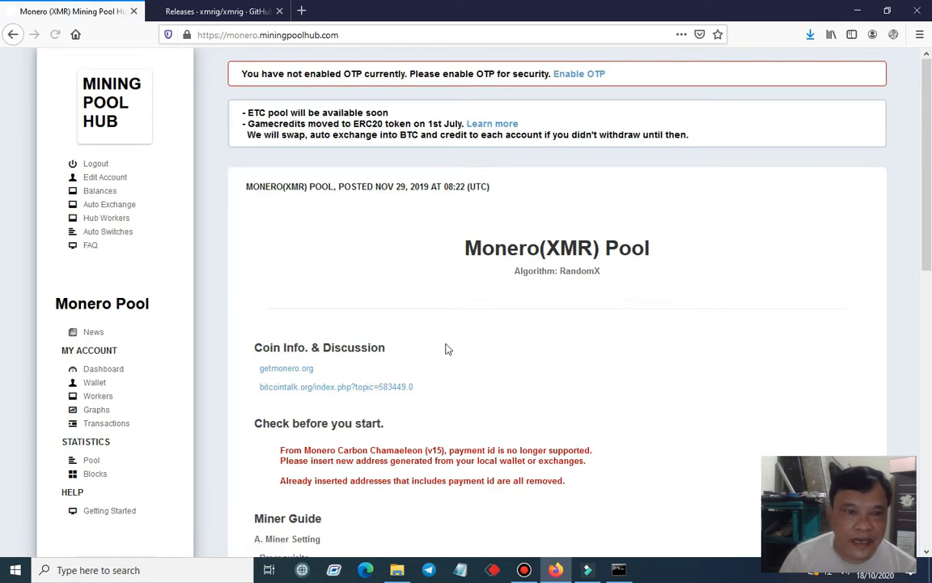
pyautogui.scroll(-3, 157, 259)
pyautogui.click(103, 237)
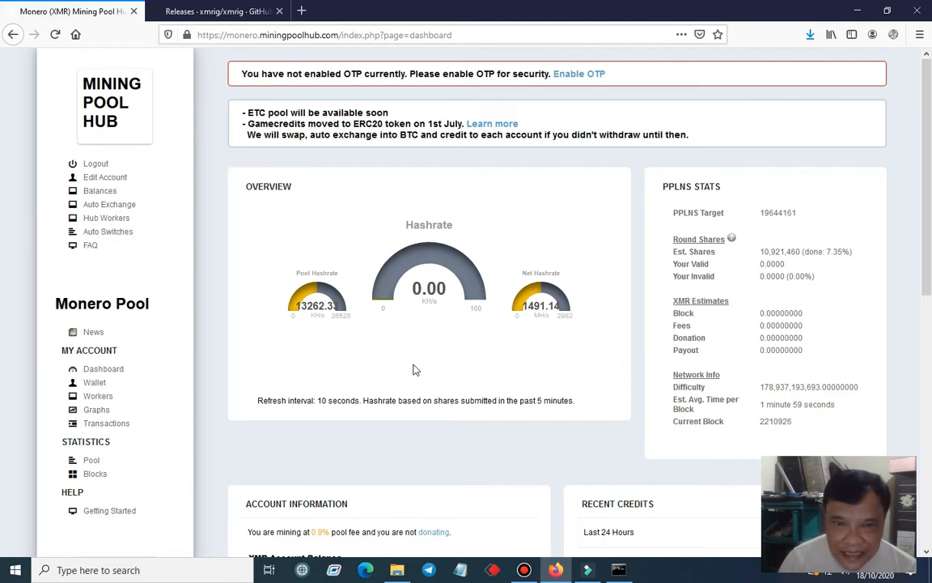
# Examine the hashrate overview, PPLNS stats and XMR account balance on the Monero pool dashboard
pyautogui.scroll(-2, 449, 347)
pyautogui.scroll(-2, 451, 348)
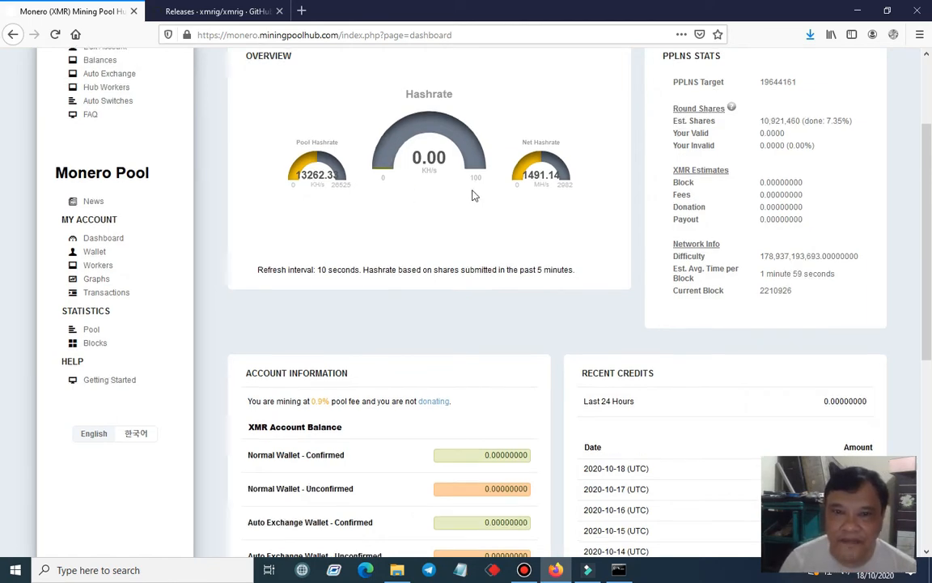
pyautogui.scroll(3, 474, 195)
pyautogui.scroll(-1, 465, 196)
pyautogui.scroll(-1, 465, 197)
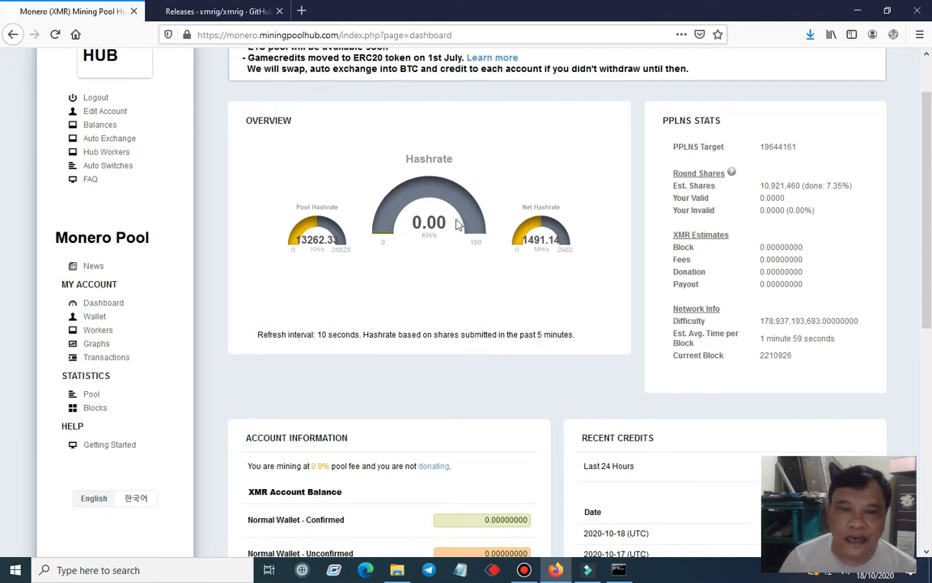
pyautogui.scroll(1, 441, 268)
pyautogui.scroll(-1, 441, 268)
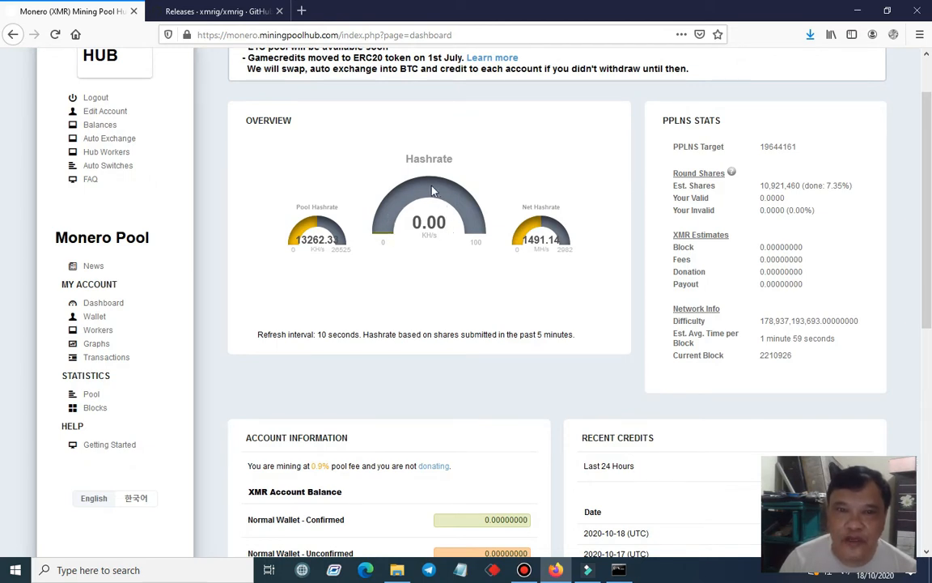
# Compare the mining speed reported in the XMRig console with the hashrate shown on the pool dashboard
pyautogui.click(618, 569)
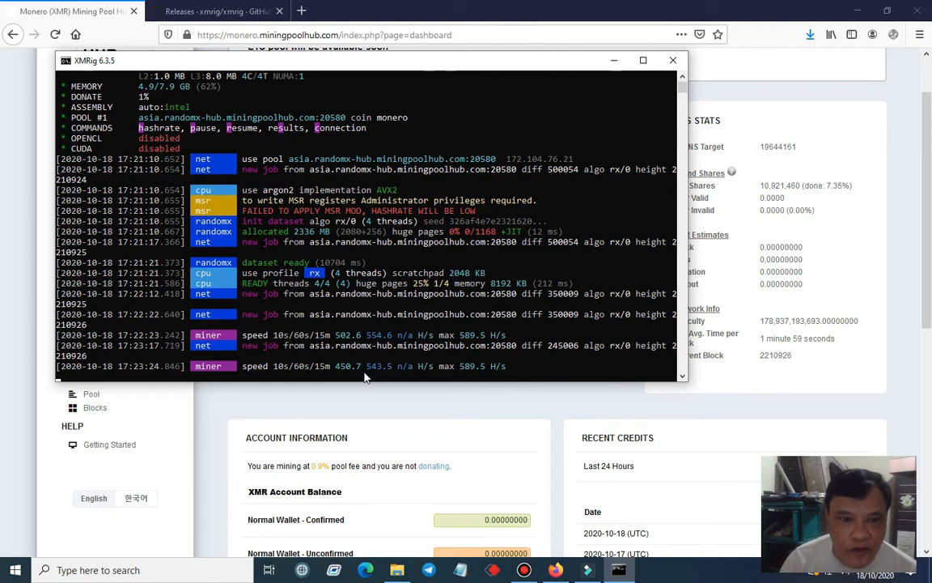
pyautogui.click(487, 405)
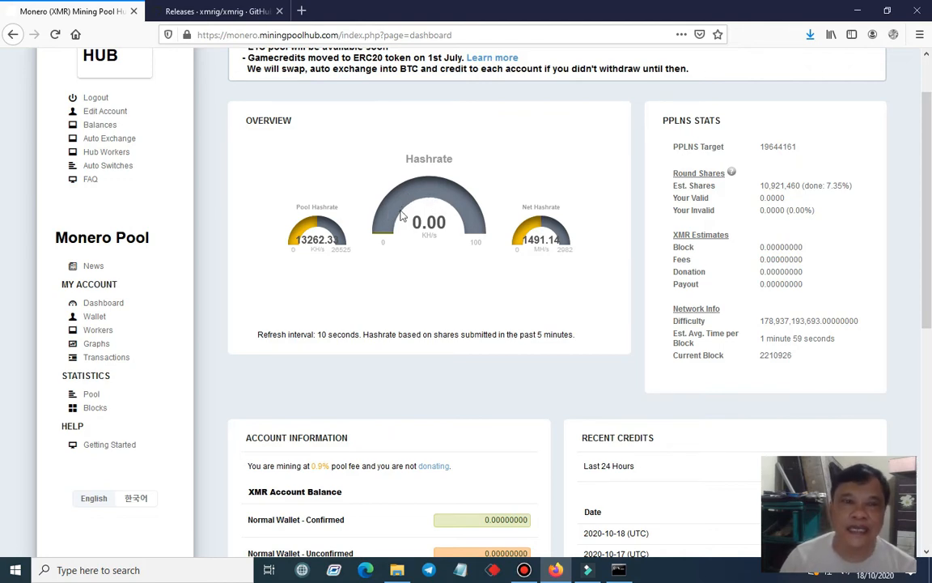
pyautogui.click(617, 568)
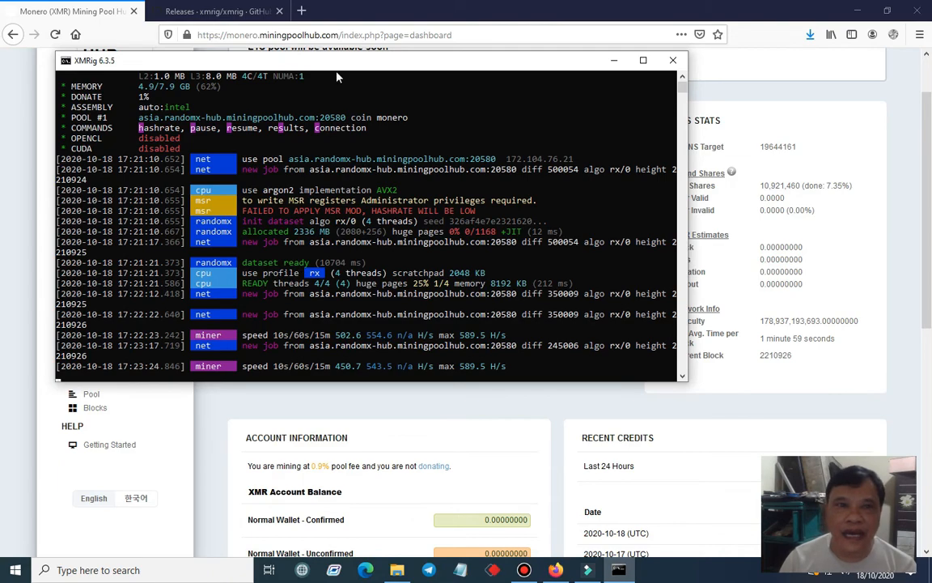
pyautogui.moveTo(361, 70); pyautogui.dragTo(596, 65)
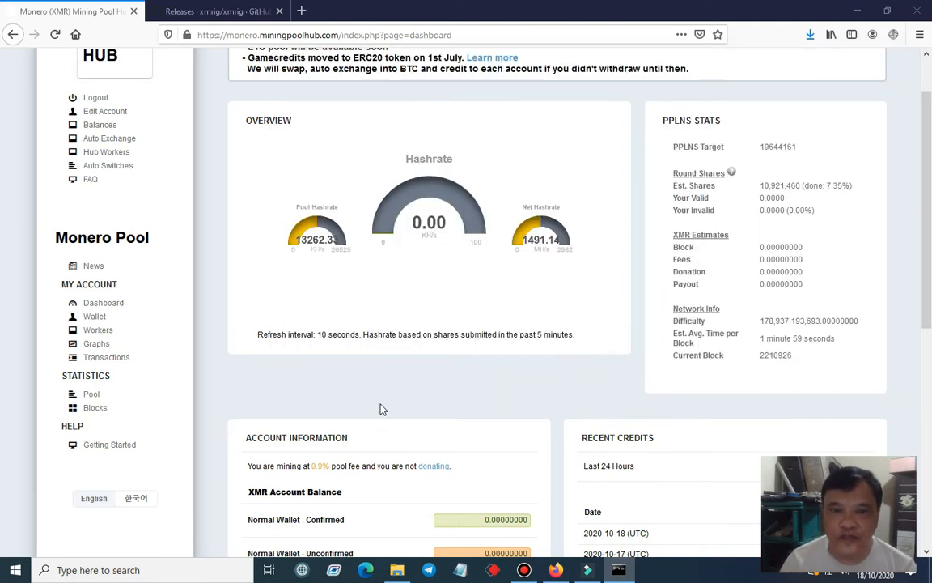
pyautogui.click(376, 407)
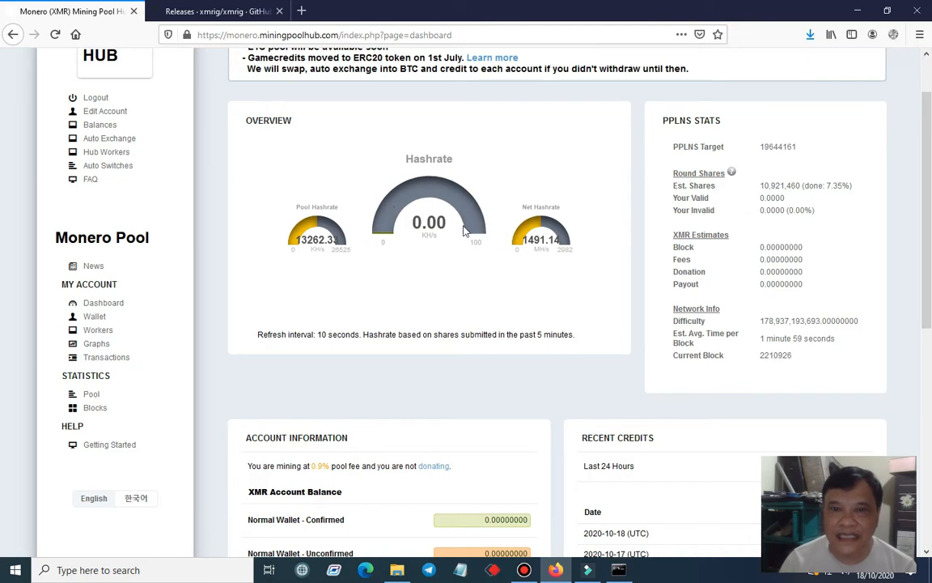
pyautogui.click(620, 569)
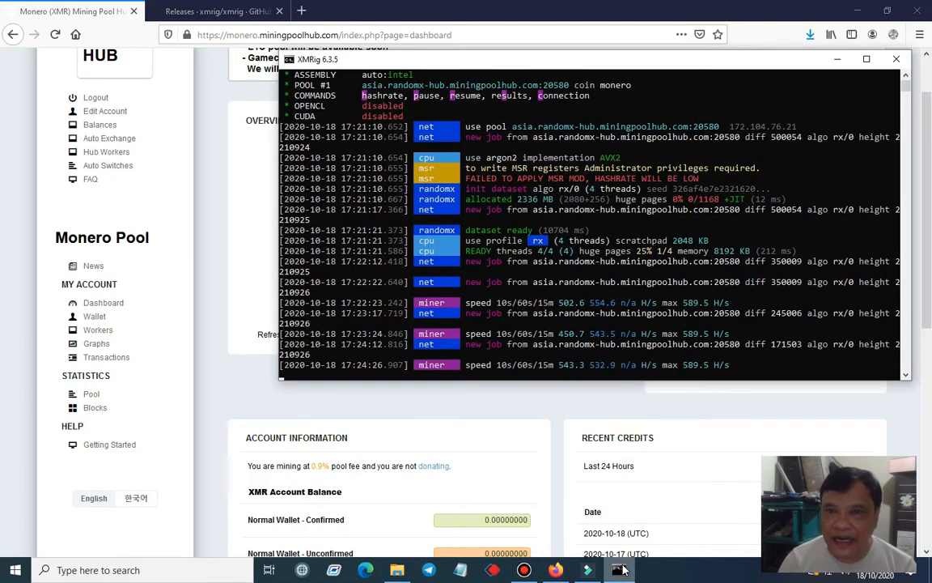
# Stop the miner by closing its console, and reopen the config file from the xmrig-6.3.5 folder in Notepad
pyautogui.click(898, 61)
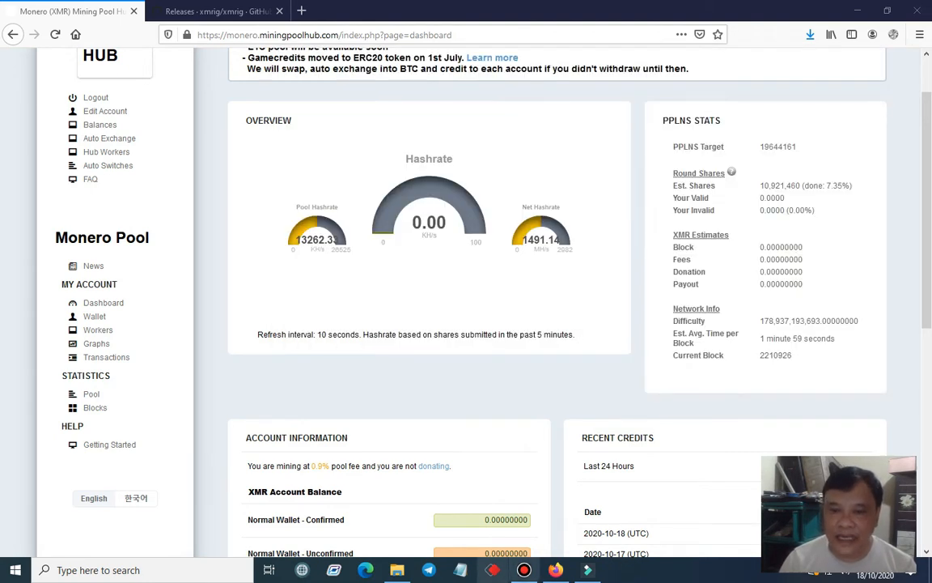
pyautogui.click(461, 573)
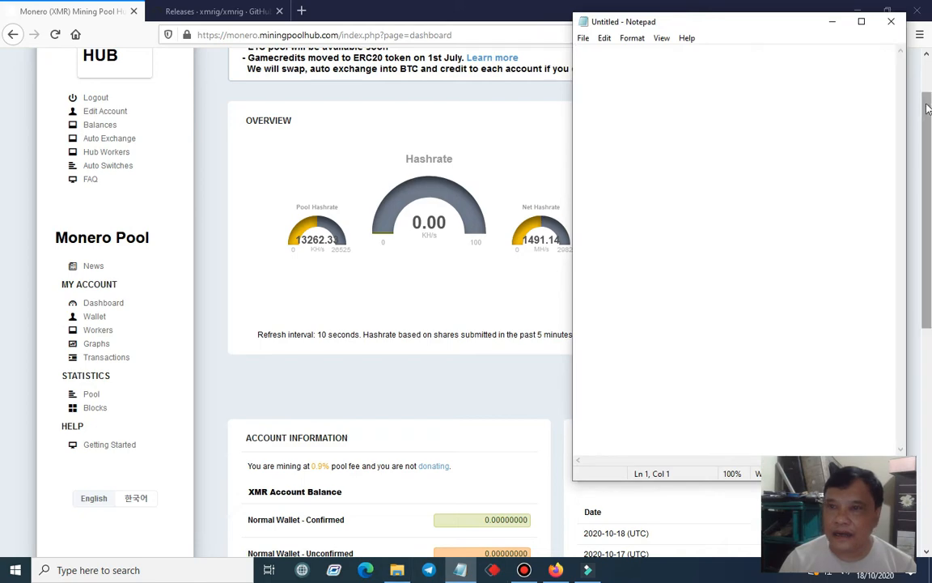
pyautogui.click(832, 21)
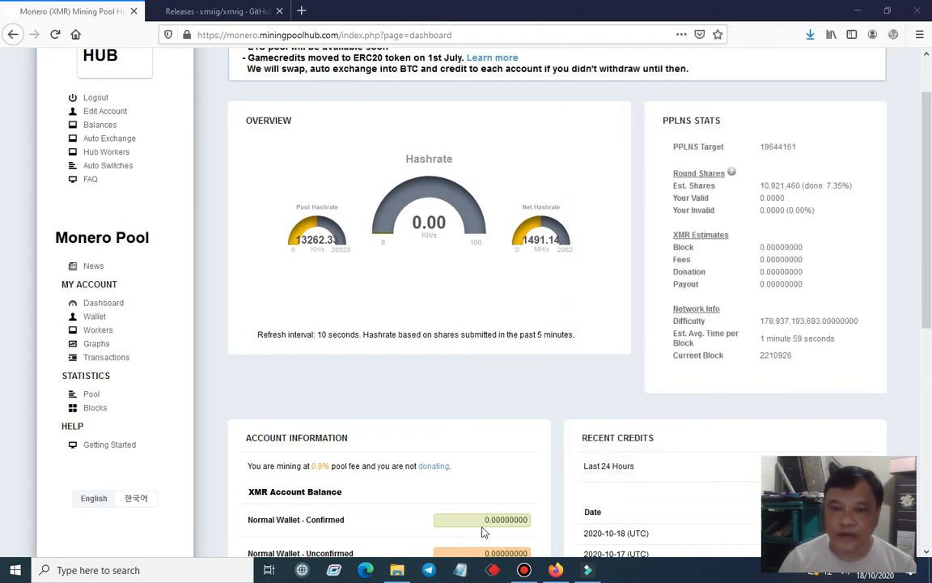
pyautogui.click(463, 574)
pyautogui.click(802, 19)
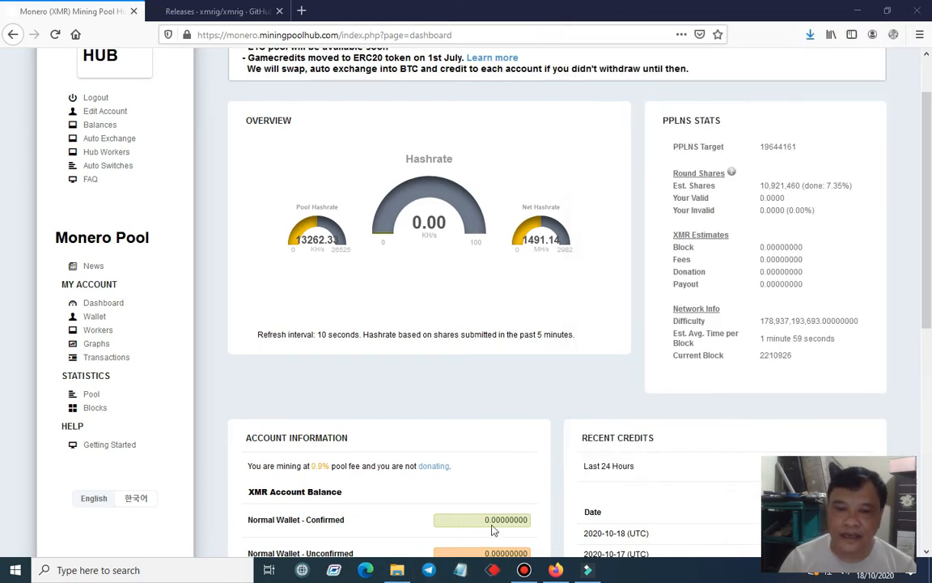
pyautogui.click(397, 569)
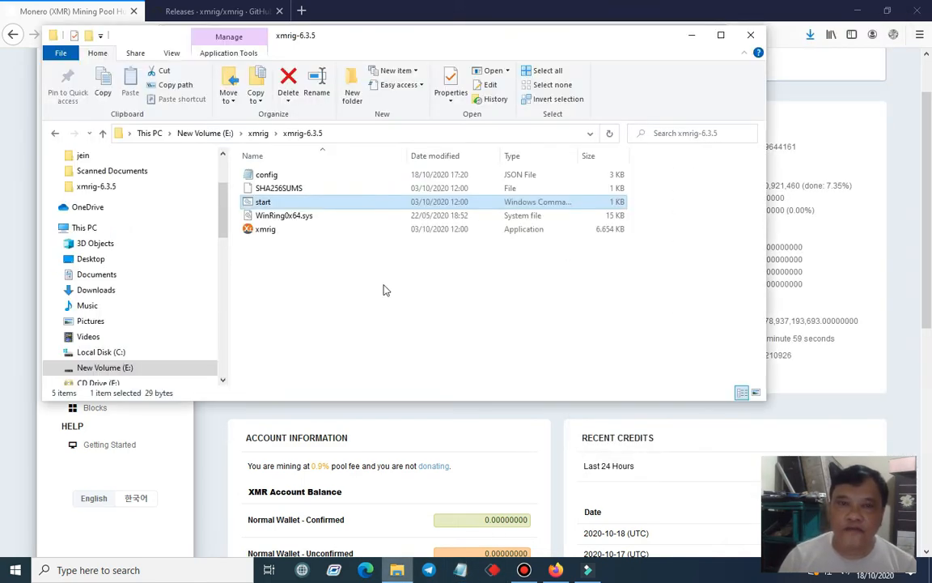
pyautogui.doubleClick(267, 176)
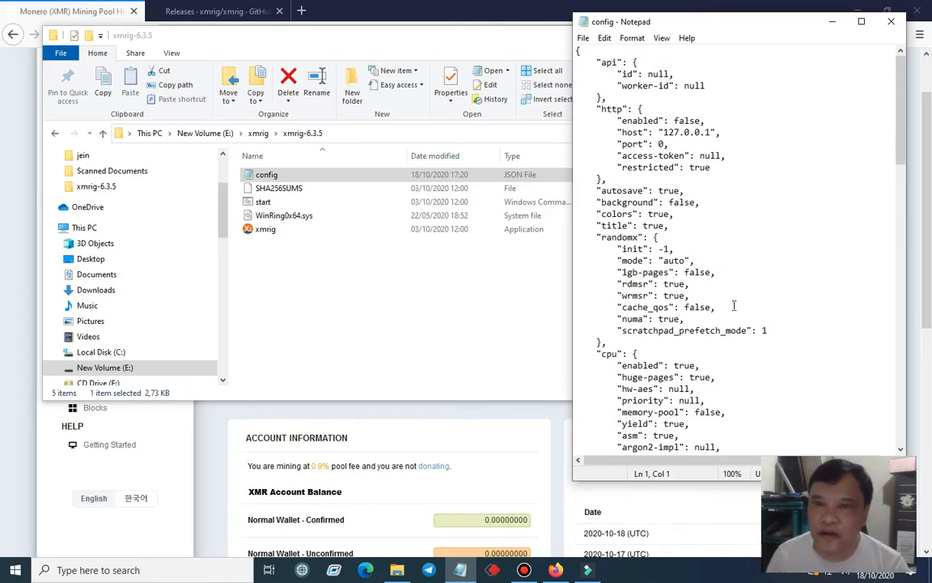
# Review the config file's "cpu", "opencl", "cuda" and "pools" sections
pyautogui.scroll(-2, 734, 305)
pyautogui.scroll(2, 732, 306)
pyautogui.scroll(-5, 732, 306)
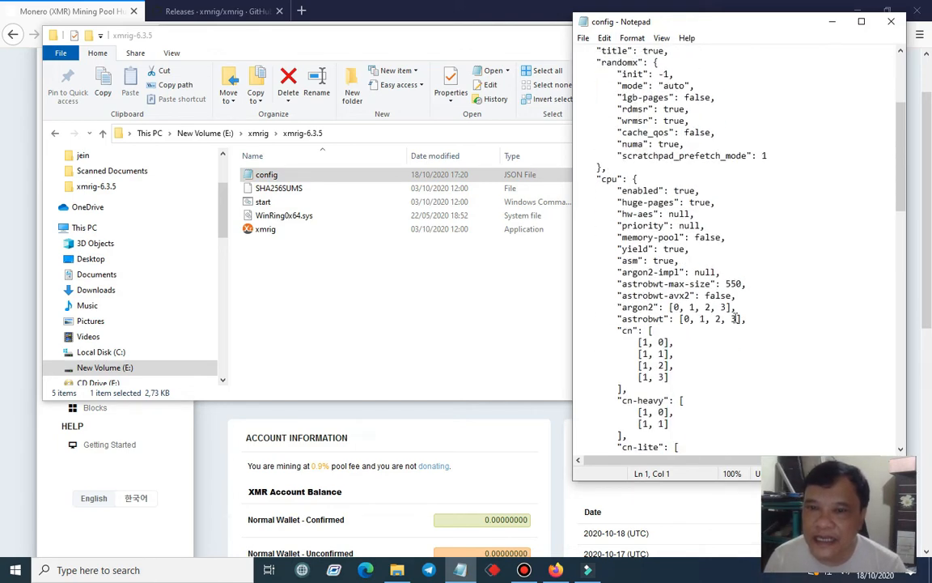
pyautogui.scroll(-3, 735, 317)
pyautogui.scroll(-3, 734, 317)
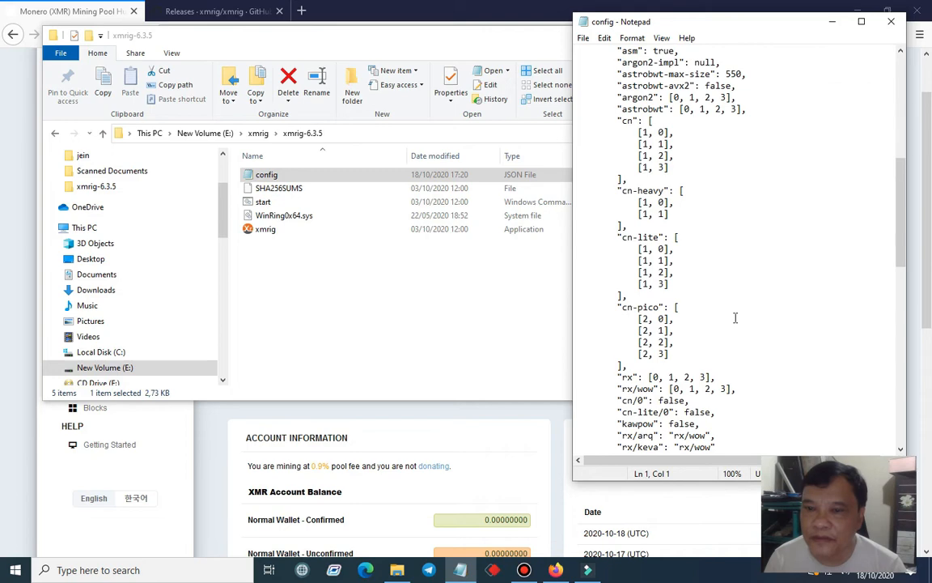
pyautogui.scroll(-3, 735, 318)
pyautogui.scroll(-8, 735, 318)
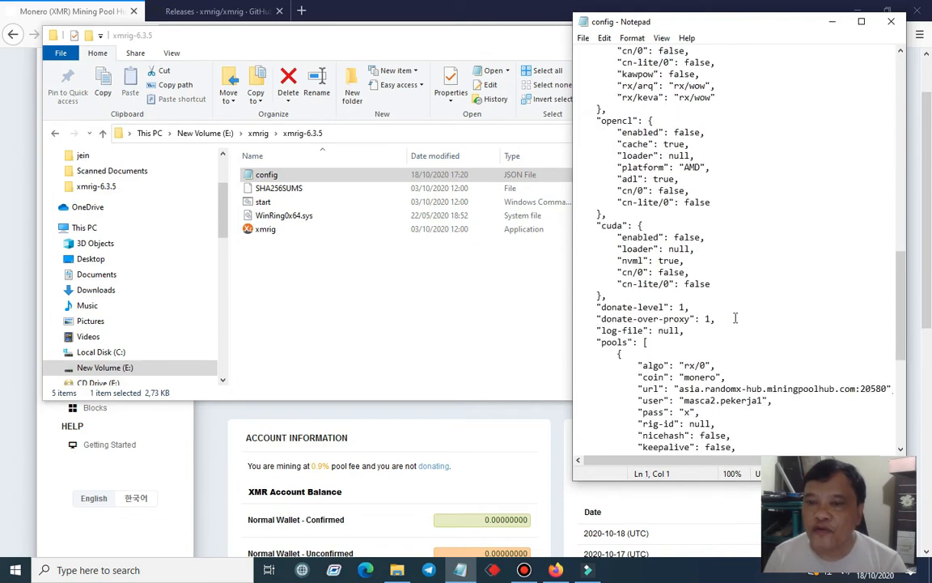
pyautogui.scroll(-4, 735, 318)
pyautogui.scroll(5, 734, 317)
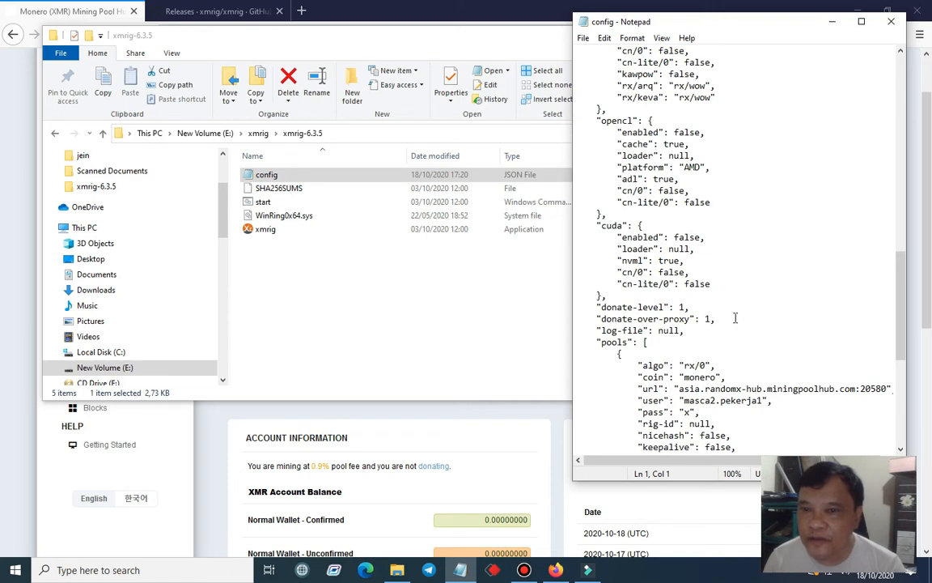
# Reduce the "rx" thread list in the config file's "cpu" section to [0, 1, 2]
pyautogui.scroll(3, 734, 317)
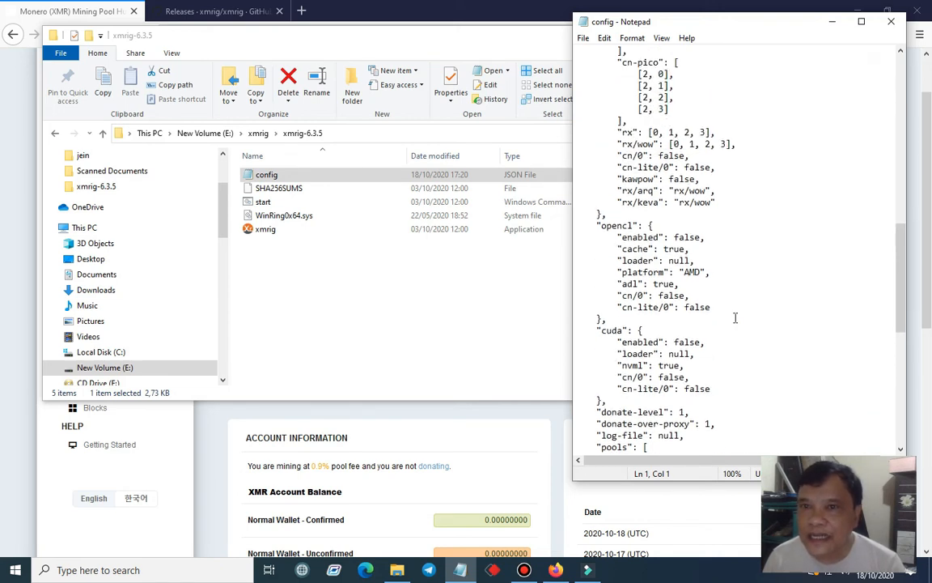
pyautogui.scroll(1, 734, 317)
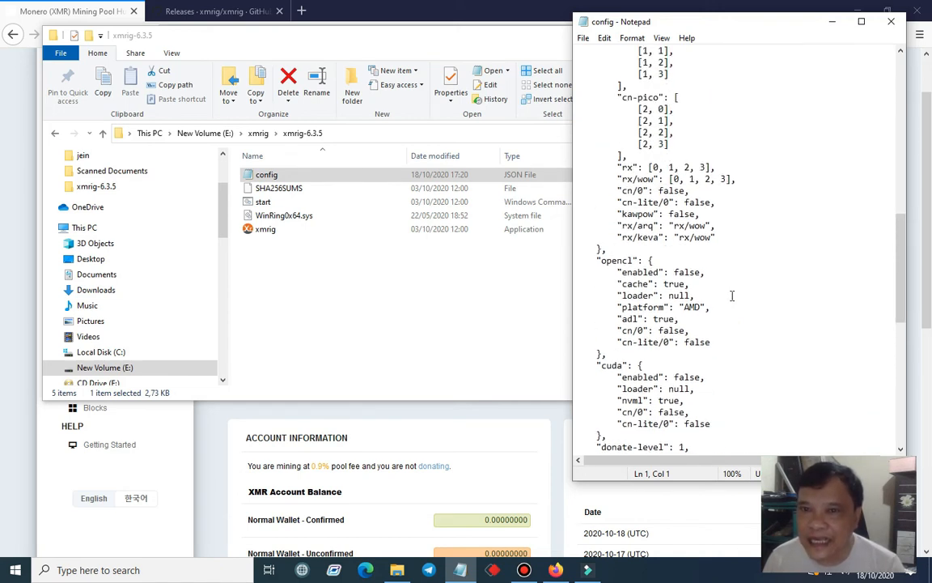
pyautogui.scroll(9, 736, 311)
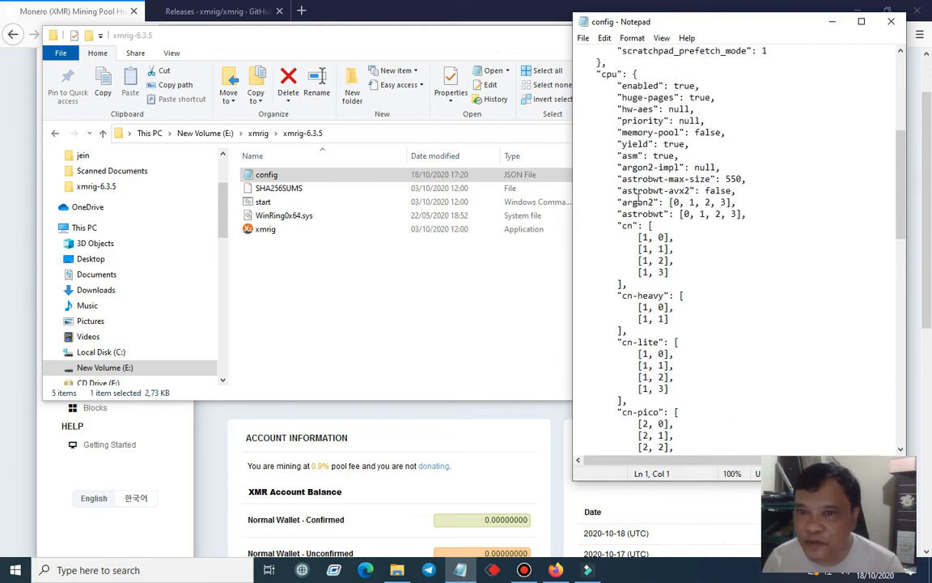
pyautogui.scroll(-4, 648, 267)
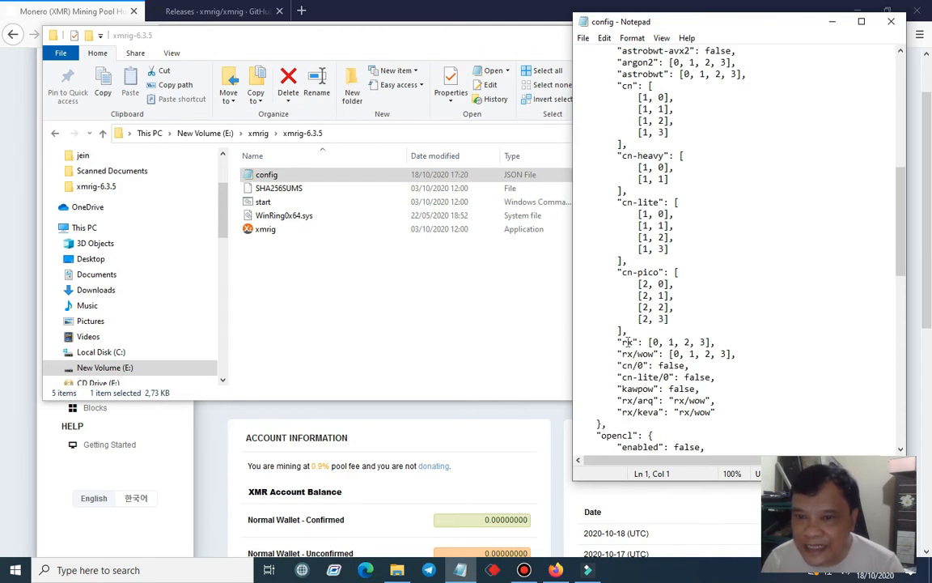
pyautogui.moveTo(616, 342); pyautogui.dragTo(721, 341)
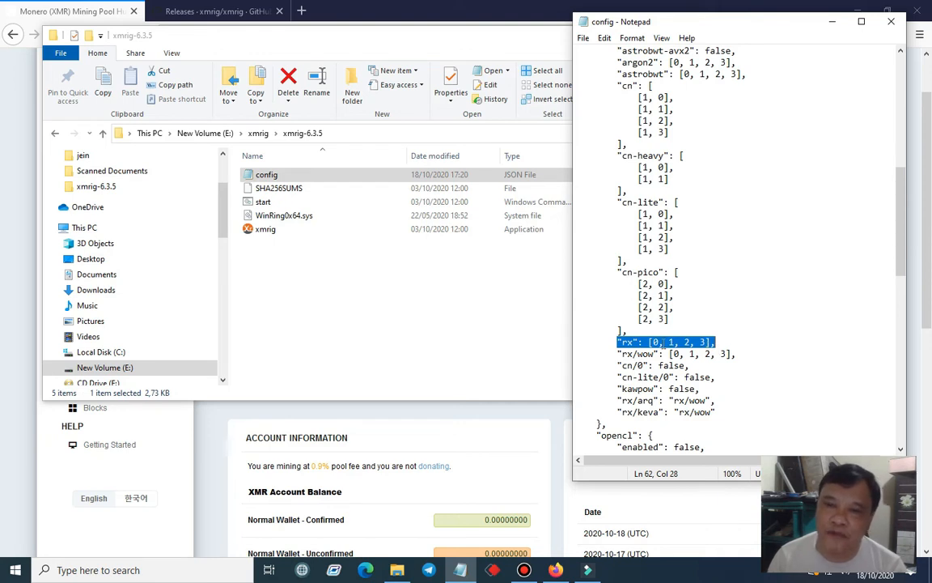
pyautogui.click(726, 337)
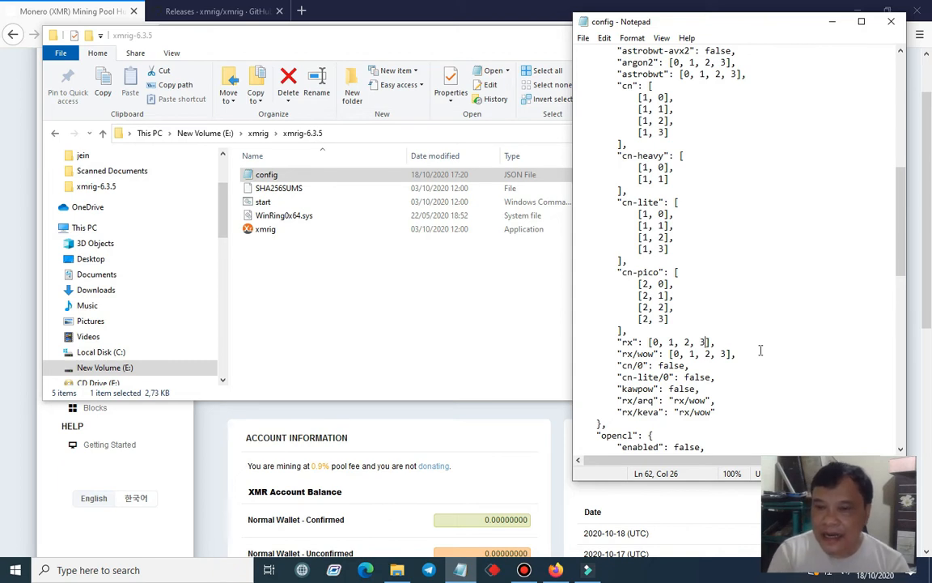
pyautogui.press('BackSpace')
pyautogui.press('BackSpace')
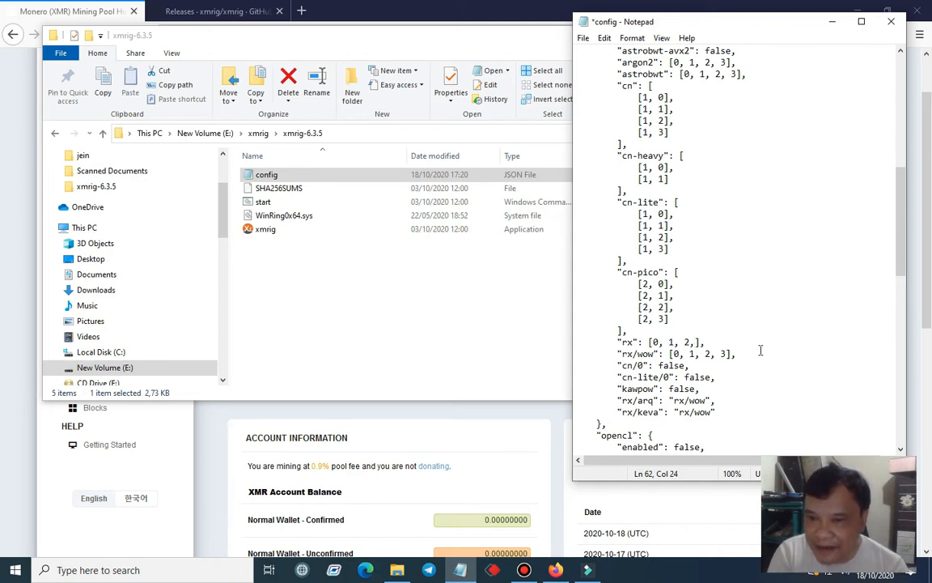
pyautogui.press('BackSpace')
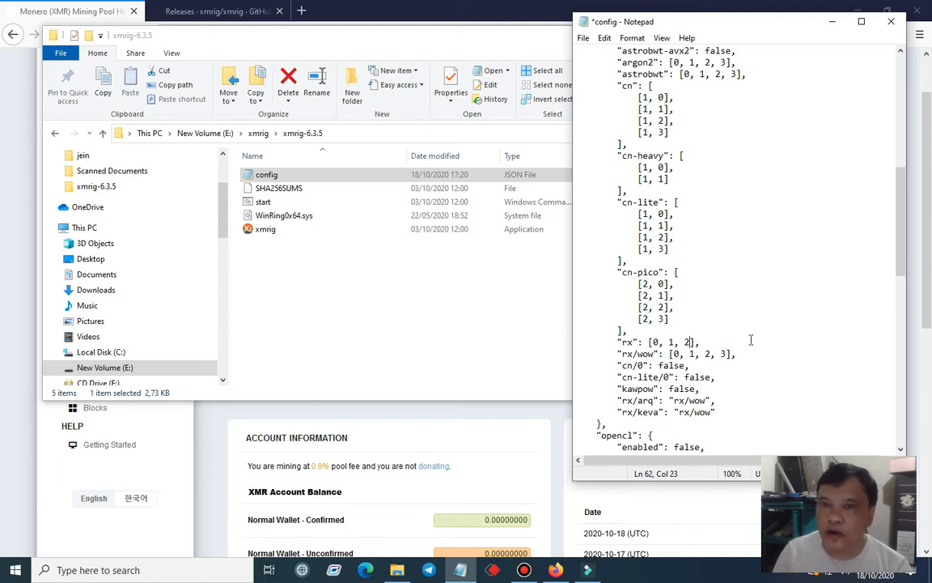
# Save and close the config file, and restart the miner with the start script in the xmrig-6.3.5 folder
pyautogui.click(583, 38)
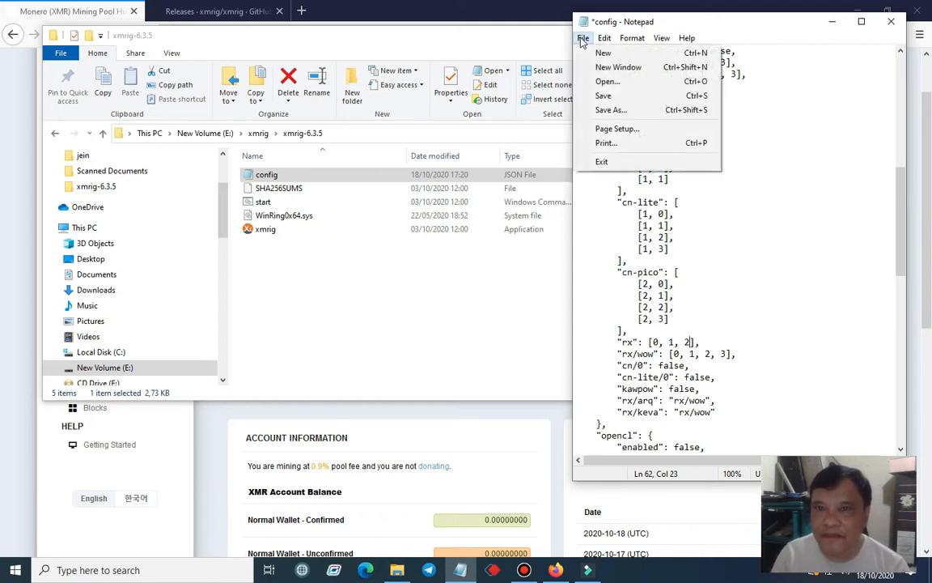
pyautogui.click(629, 96)
pyautogui.click(889, 27)
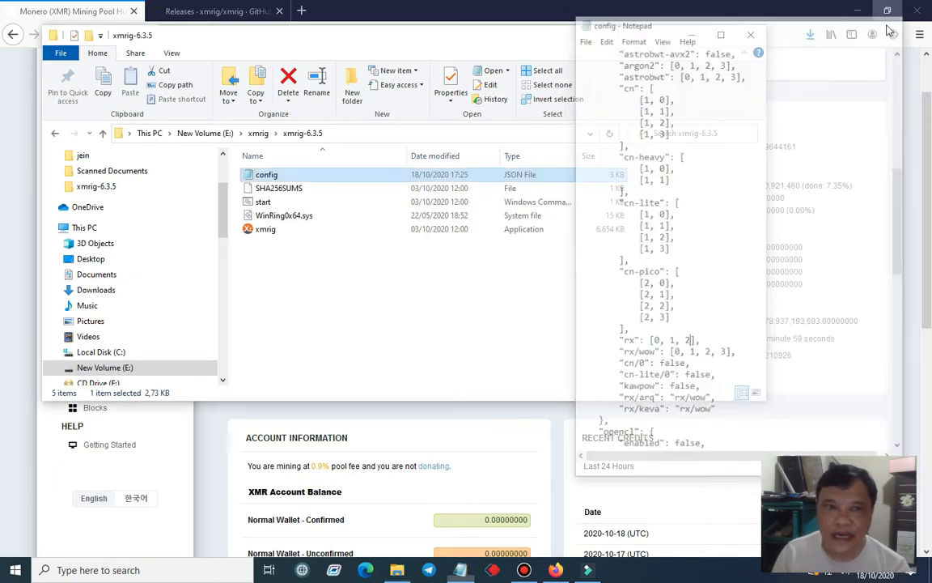
pyautogui.doubleClick(275, 203)
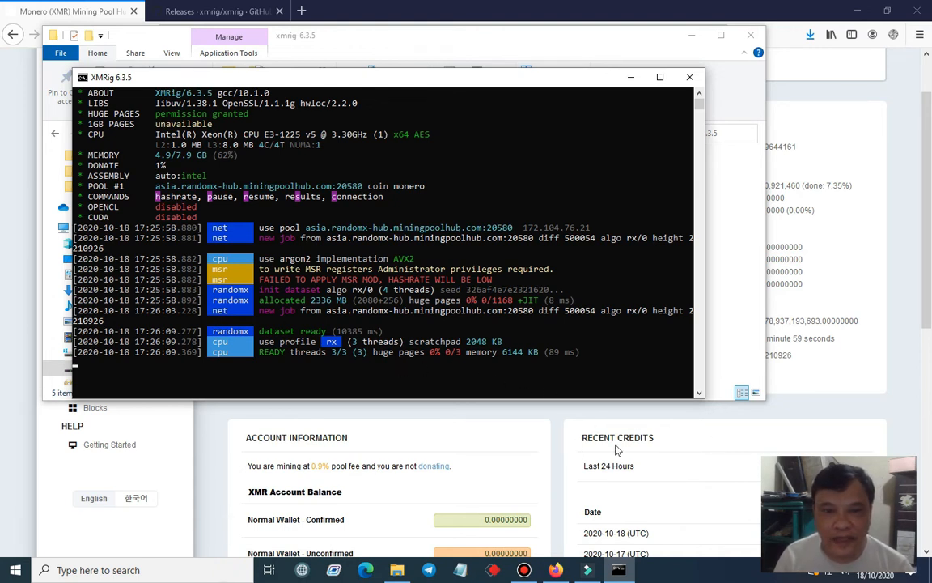
# End the minergate process in Task Manager to free up CPU, and close Task Manager
pyautogui.rightClick(684, 574)
pyautogui.click(727, 514)
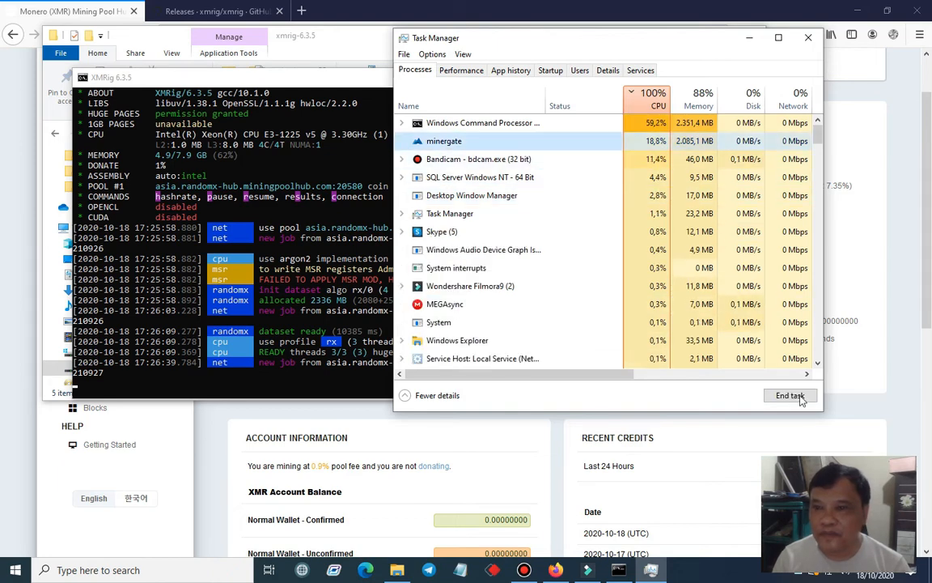
pyautogui.click(791, 395)
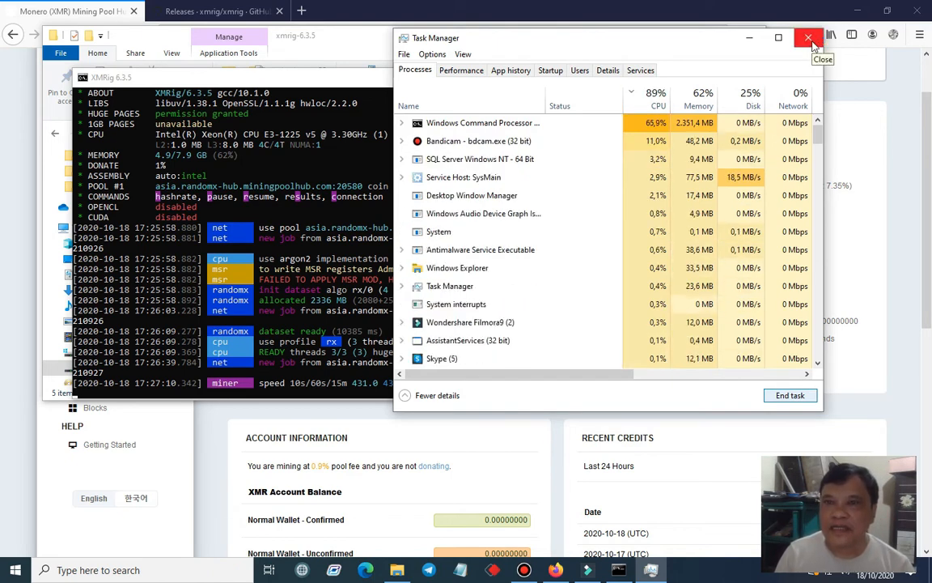
pyautogui.click(810, 40)
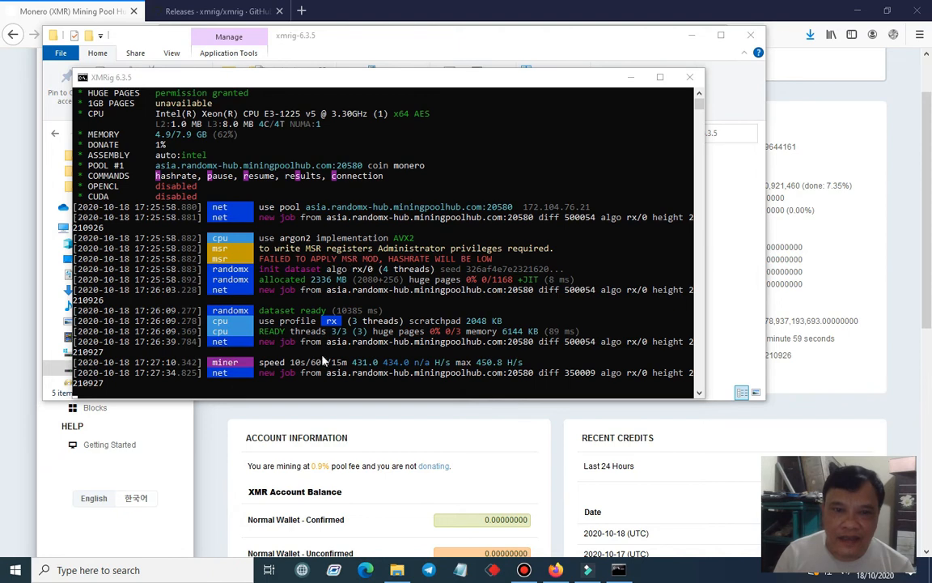
# Reload the Monero pool dashboard to check the hashrate, and return to the XMRig console to compare the speed
pyautogui.click(431, 422)
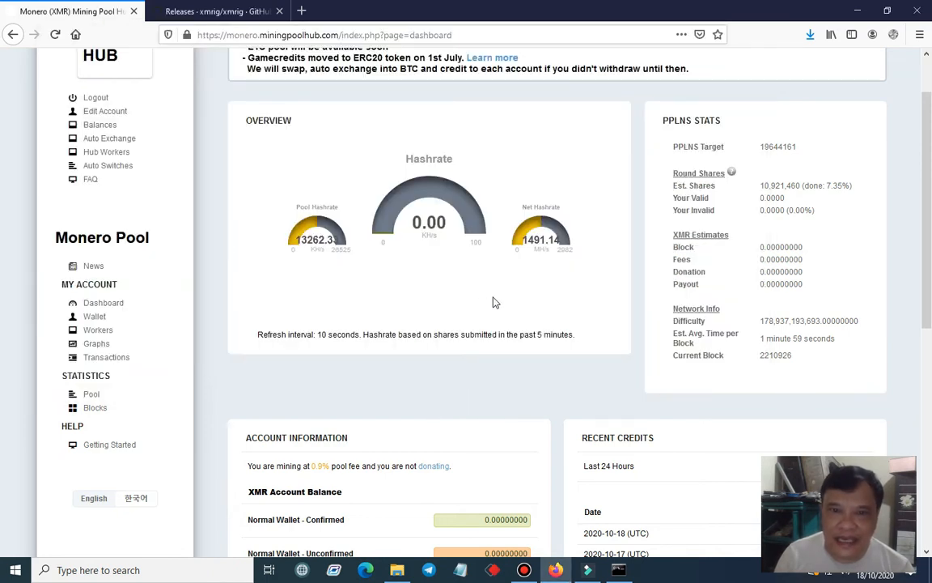
pyautogui.click(55, 34)
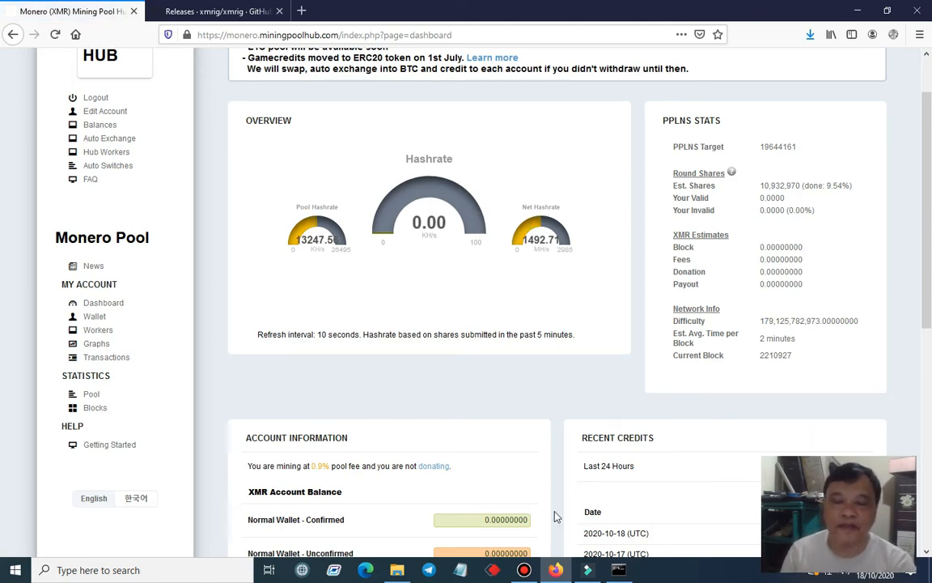
pyautogui.hotkey('alt', 'Tab')
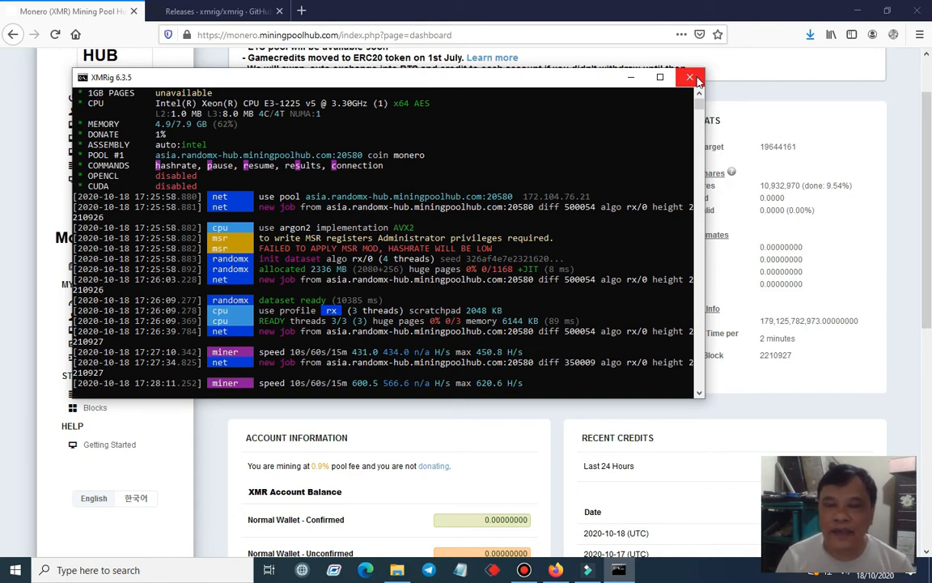
# Stop the miner by closing its console, and reopen the config file from the xmrig-6.3.5 folder
pyautogui.click(690, 78)
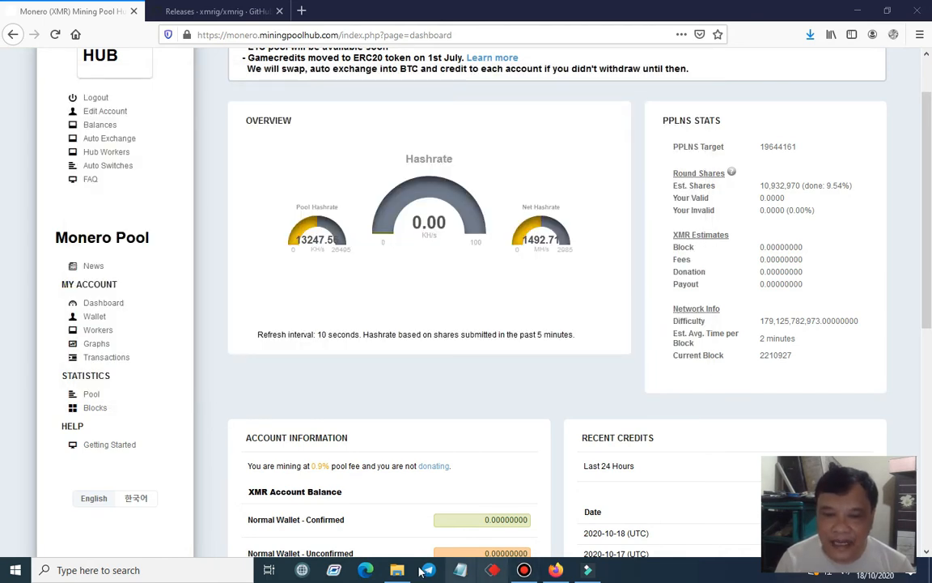
pyautogui.click(397, 569)
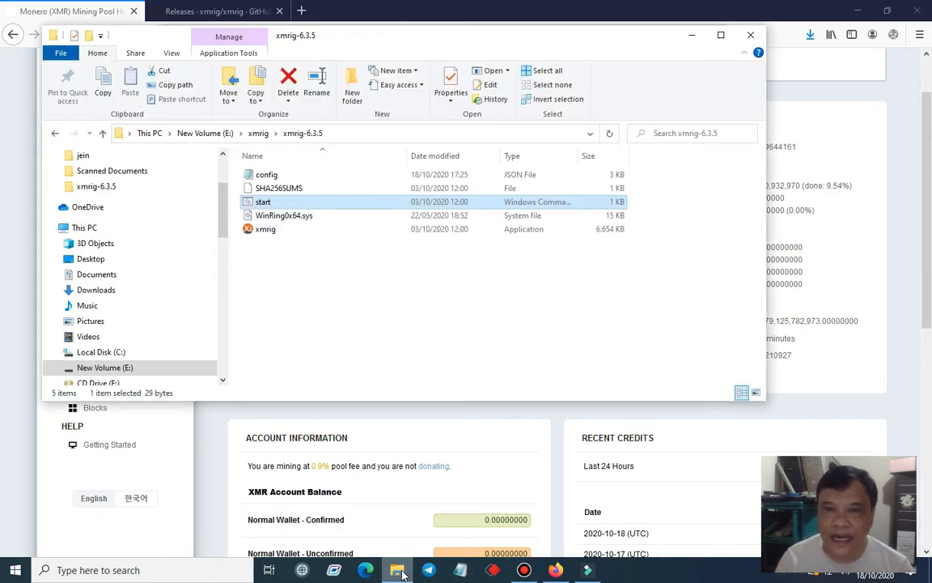
pyautogui.doubleClick(267, 175)
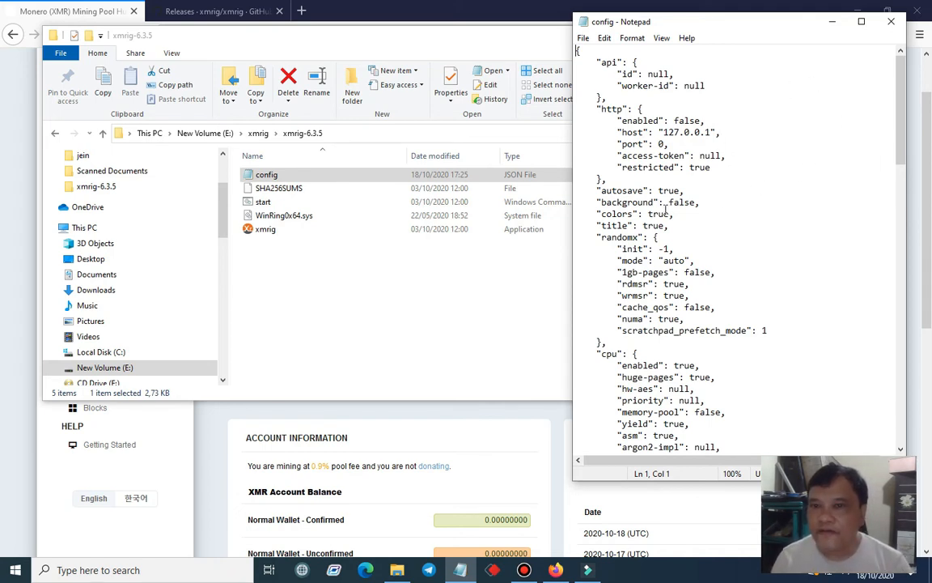
# Set the "background" option to true in the config file and save it
pyautogui.click(670, 202)
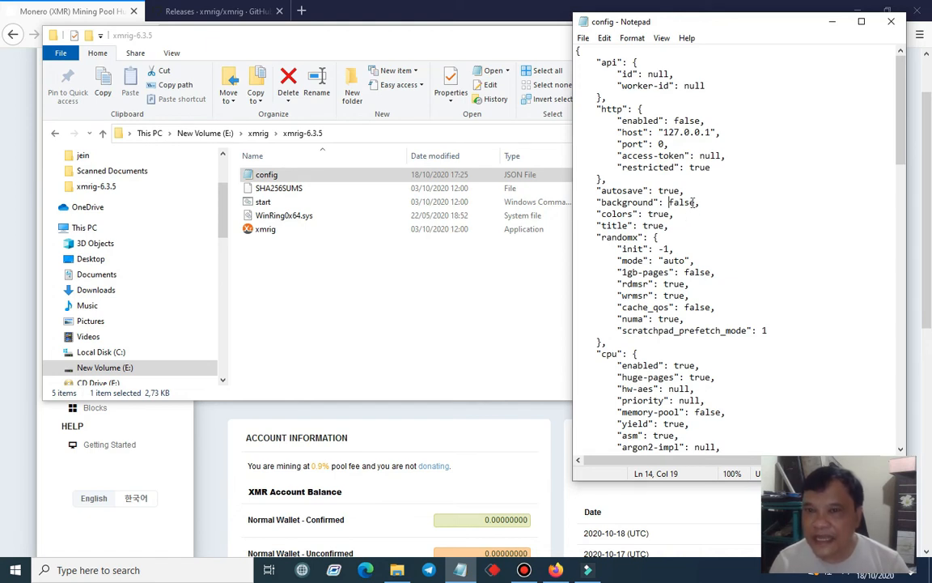
pyautogui.click(695, 202)
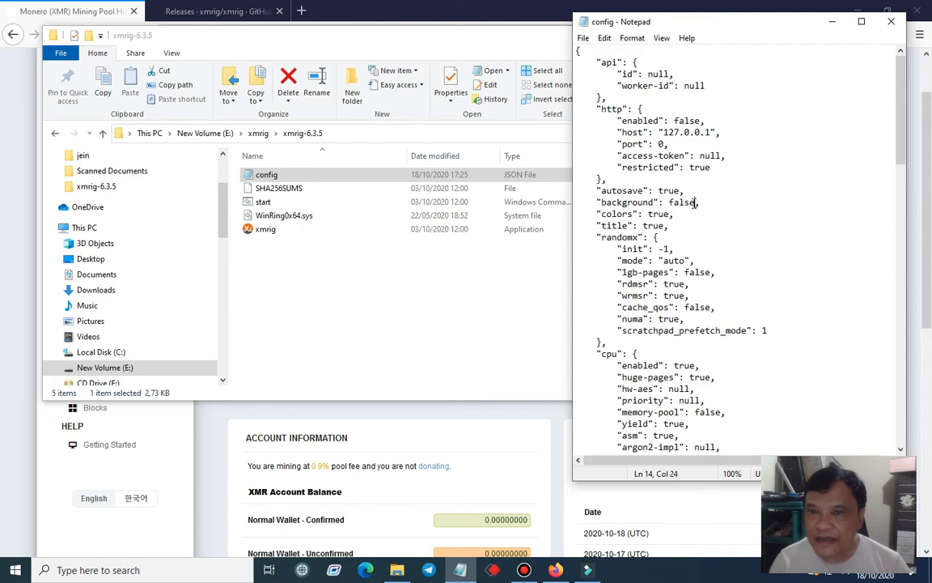
pyautogui.moveTo(695, 203); pyautogui.dragTo(669, 203)
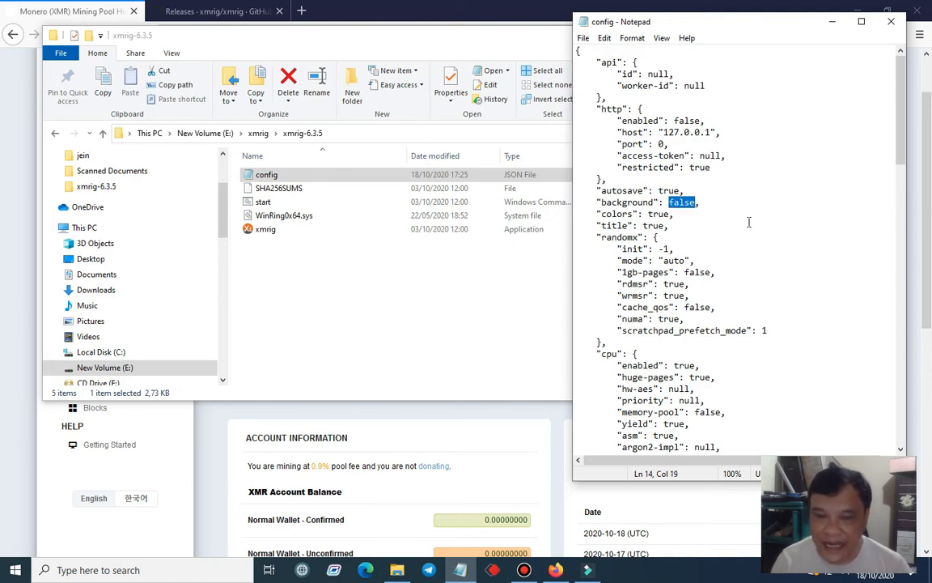
pyautogui.write('tr')
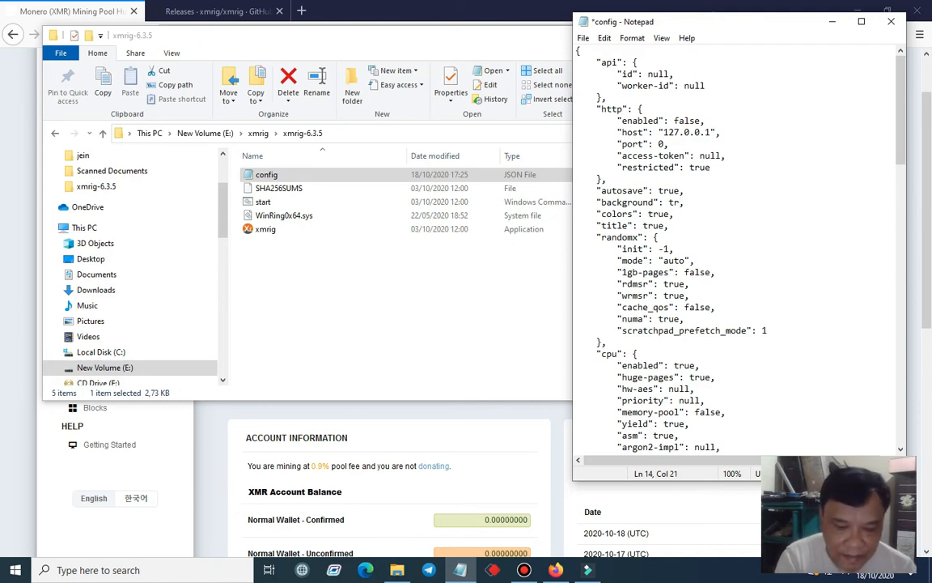
pyautogui.write('ue')
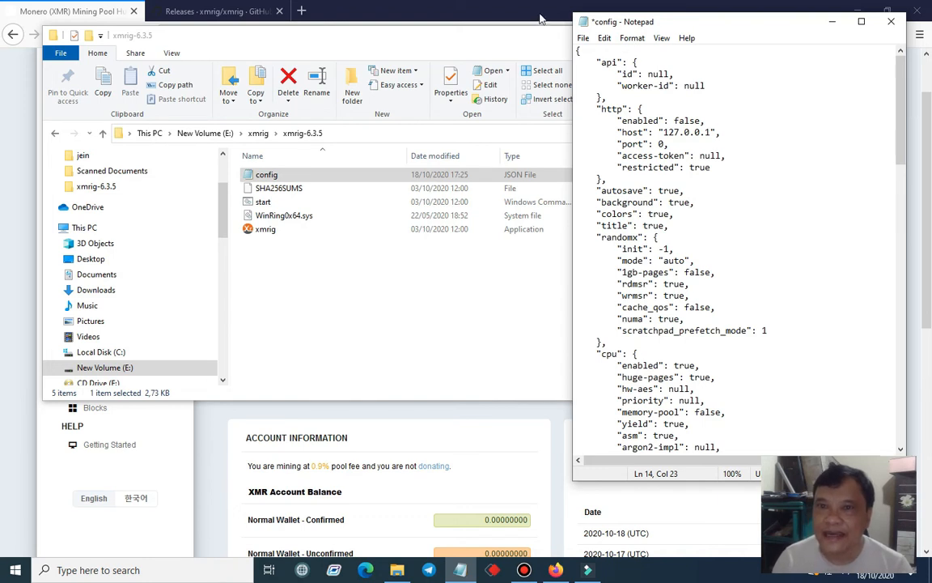
pyautogui.click(583, 38)
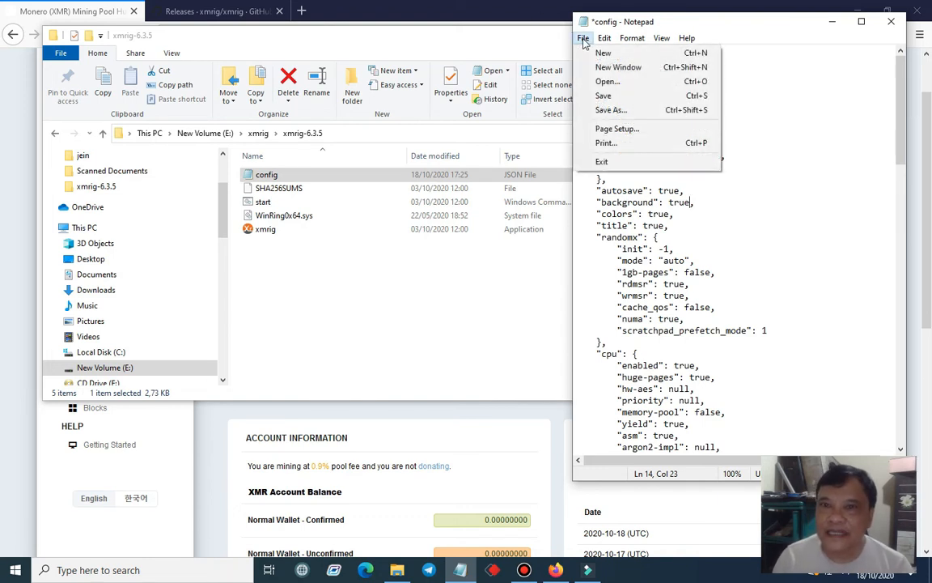
pyautogui.click(609, 96)
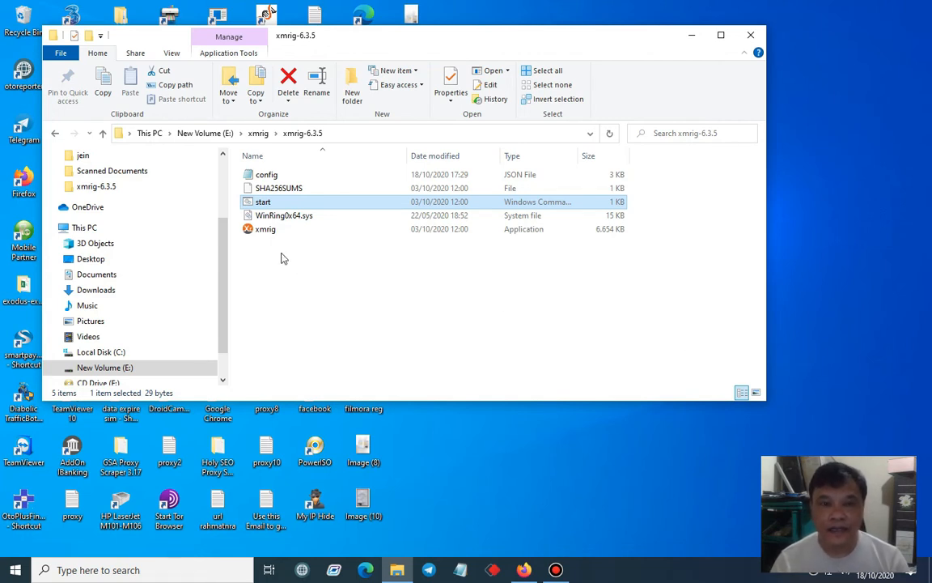
# Check the CPU usage in Task Manager, and verify the "background" setting in the config file
pyautogui.rightClick(625, 569)
pyautogui.click(687, 502)
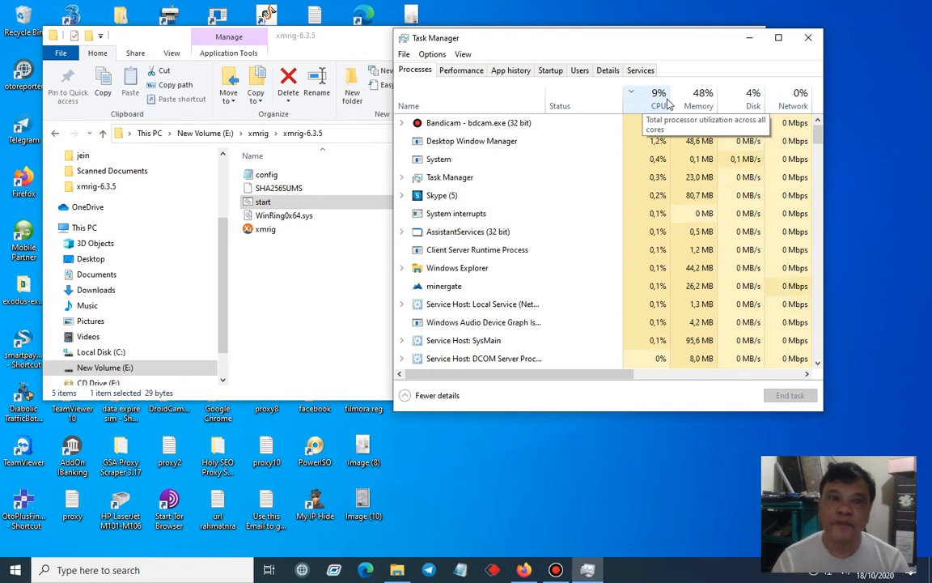
pyautogui.click(368, 46)
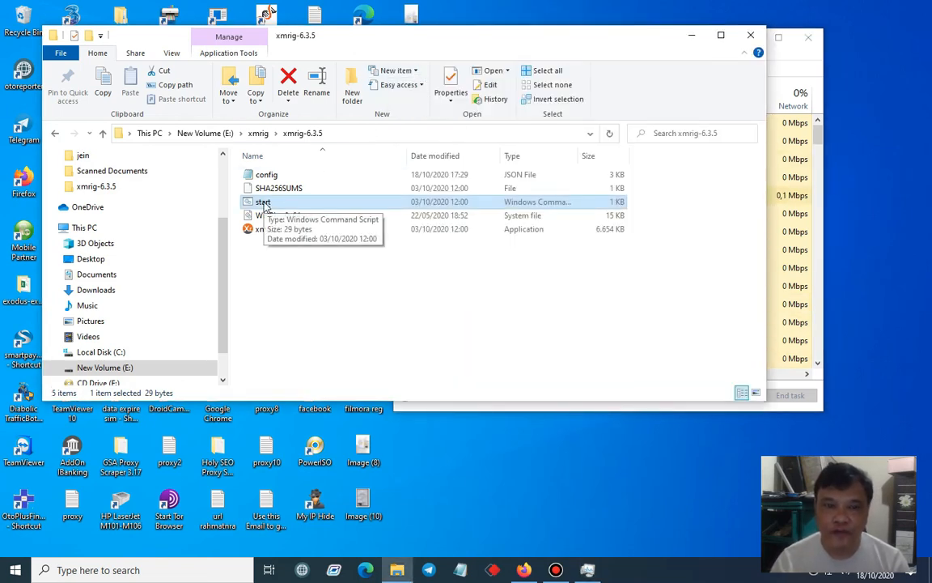
pyautogui.doubleClick(266, 175)
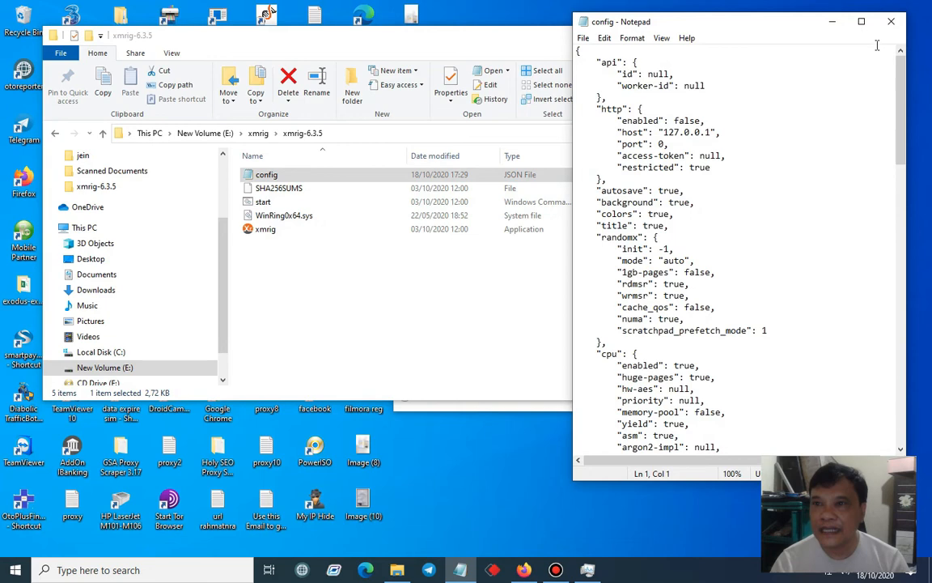
pyautogui.click(893, 22)
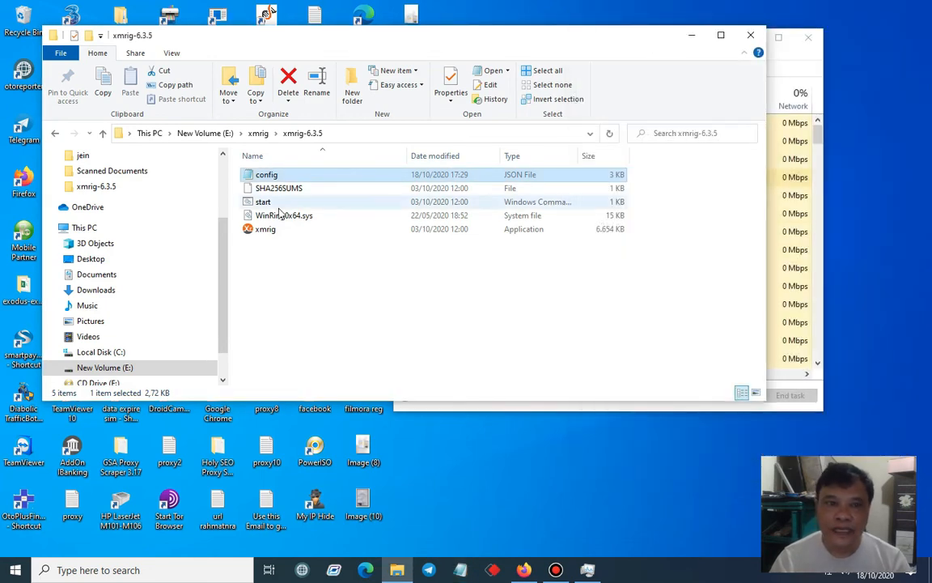
# Run the start script to mine in the background, and stop it by ending the XMRig miner process in Task Manager
pyautogui.click(268, 203)
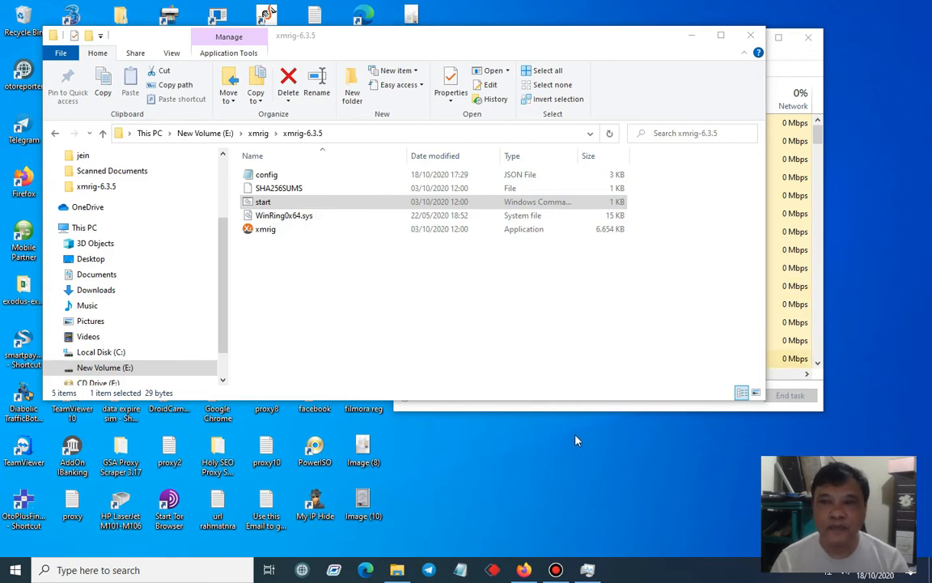
pyautogui.click(783, 75)
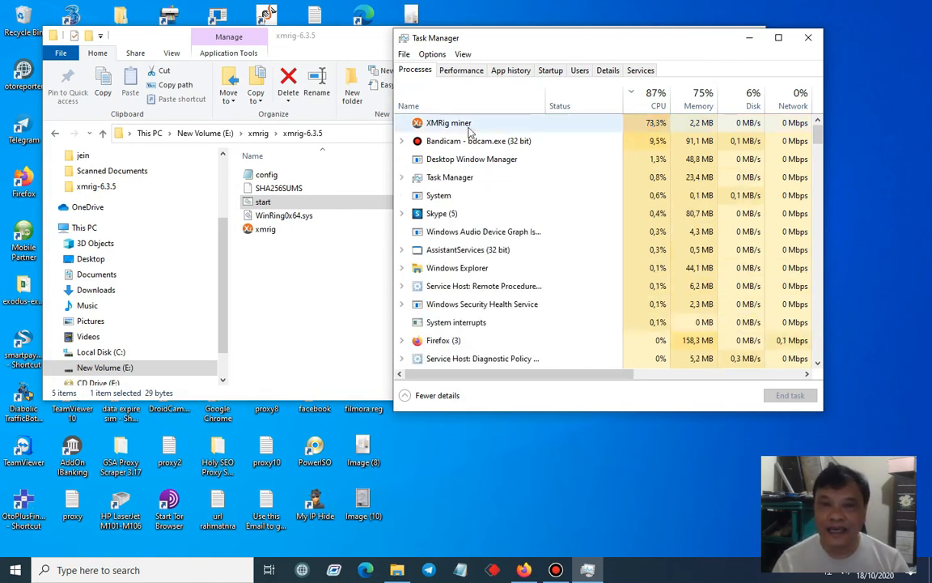
pyautogui.click(471, 125)
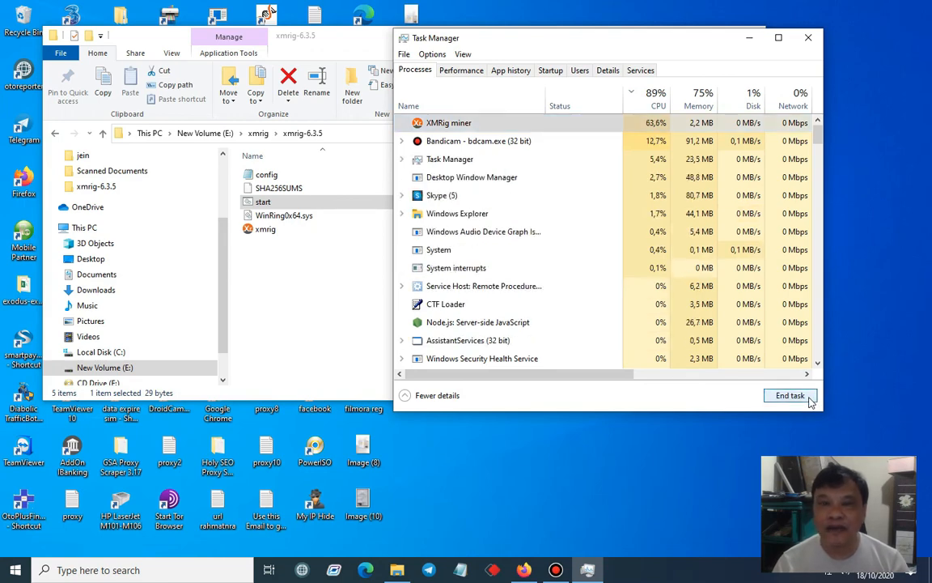
pyautogui.click(810, 399)
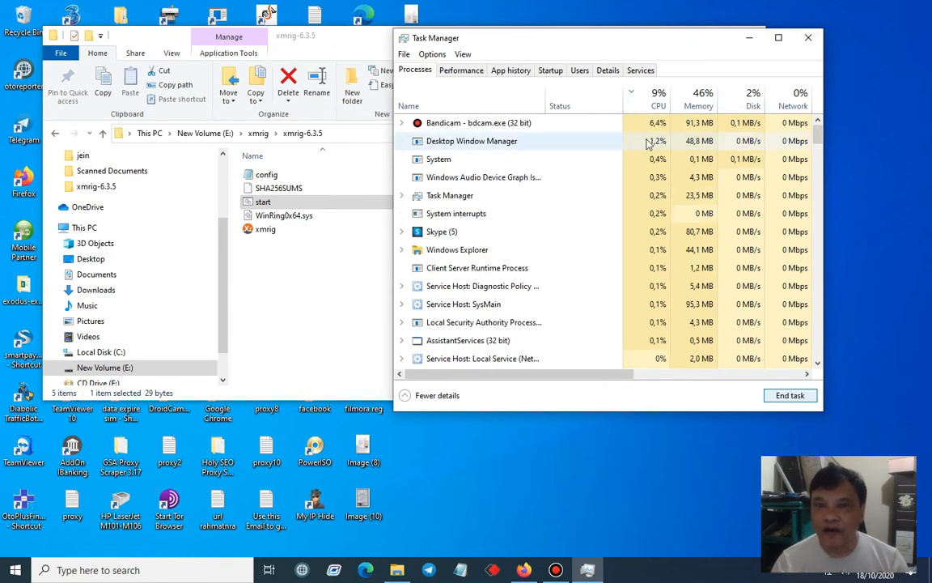
# Reopen the config file from the xmrig-6.3.5 folder, set its "background" option to false, and save it
pyautogui.click(810, 39)
pyautogui.doubleClick(293, 176)
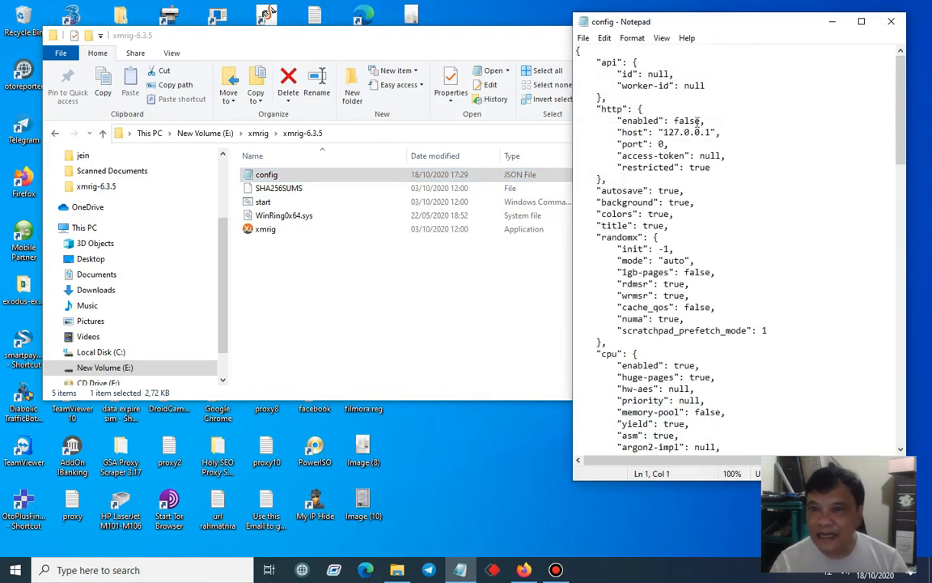
pyautogui.click(665, 202)
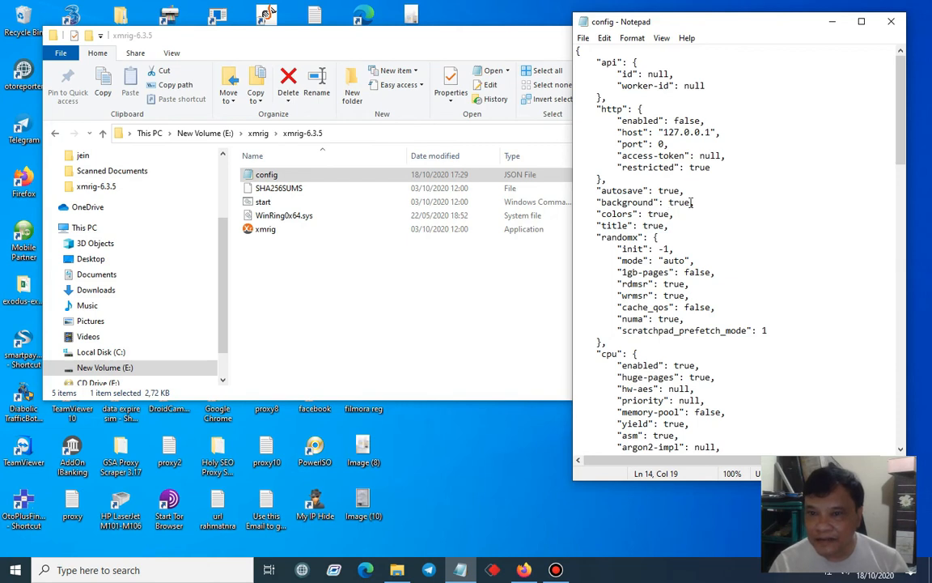
pyautogui.doubleClick(690, 202)
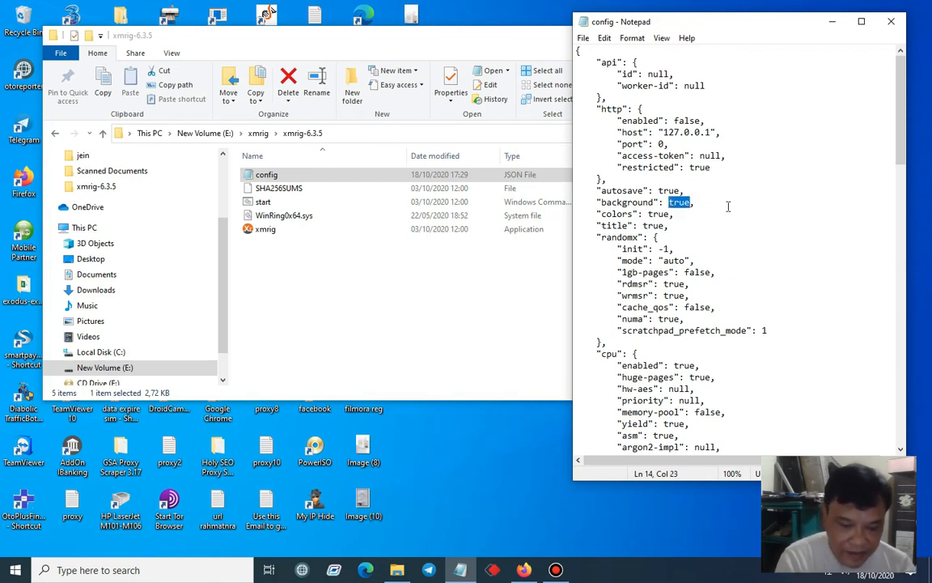
pyautogui.write('false')
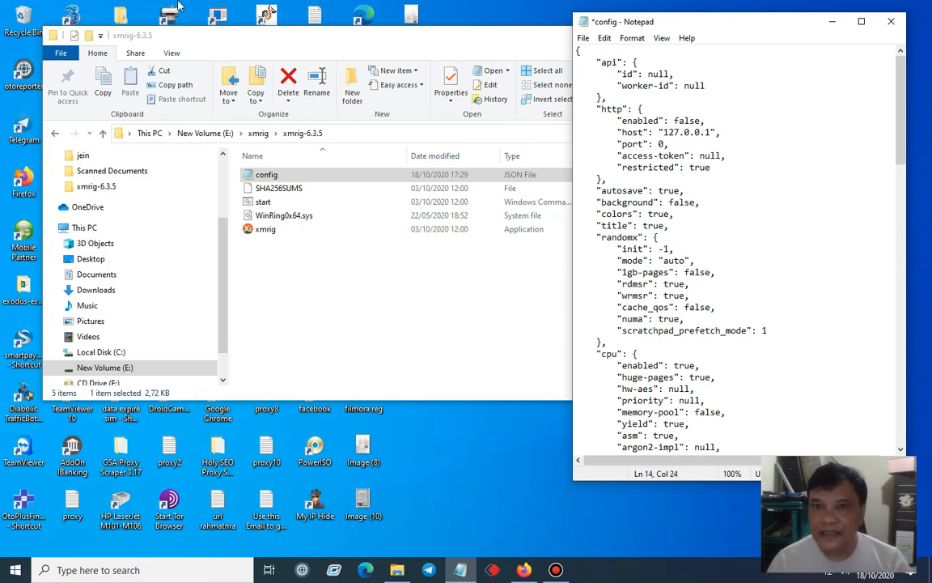
pyautogui.click(582, 38)
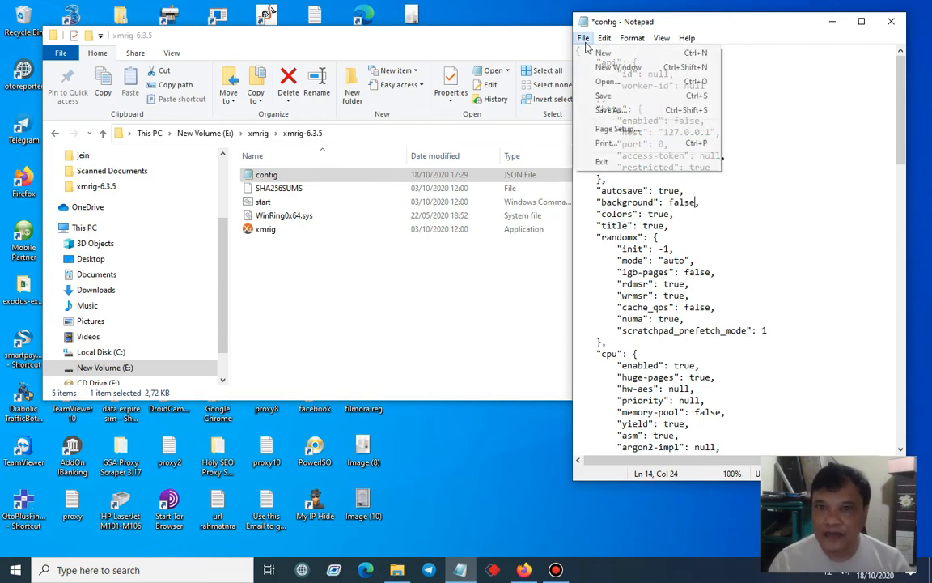
pyautogui.click(602, 95)
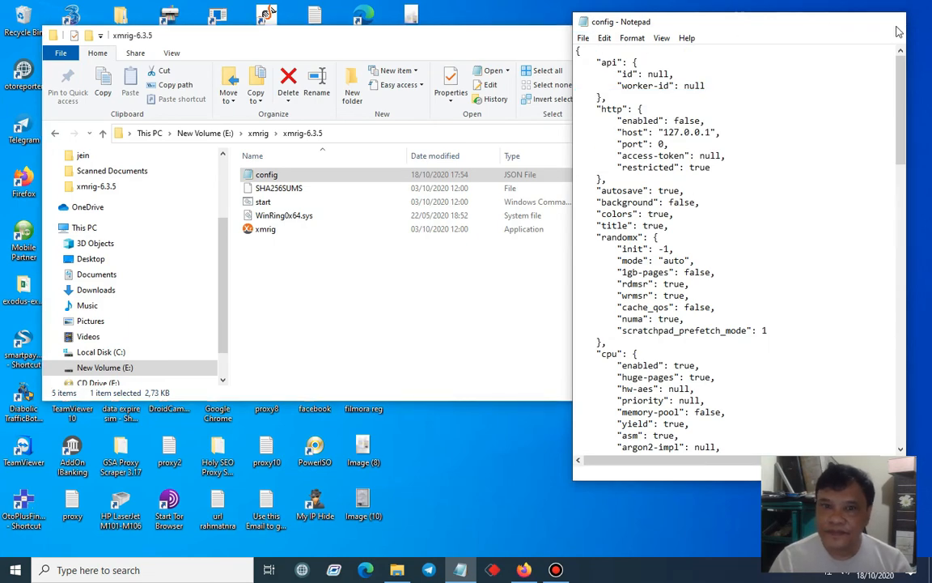
pyautogui.click(832, 21)
# Run the start script to mine in a console window, and check the Mining Pool Hub Monero dashboard in Firefox
pyautogui.doubleClick(340, 201)
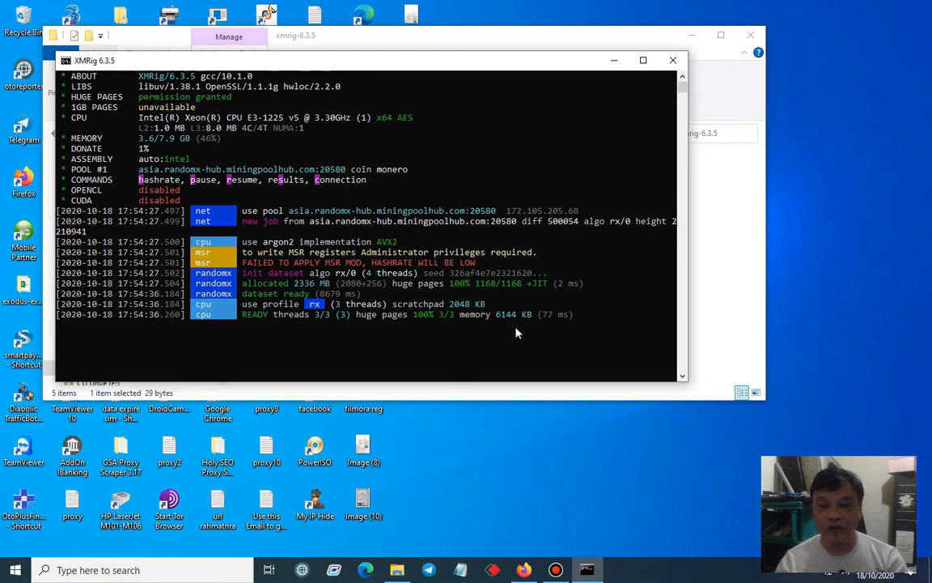
pyautogui.click(525, 570)
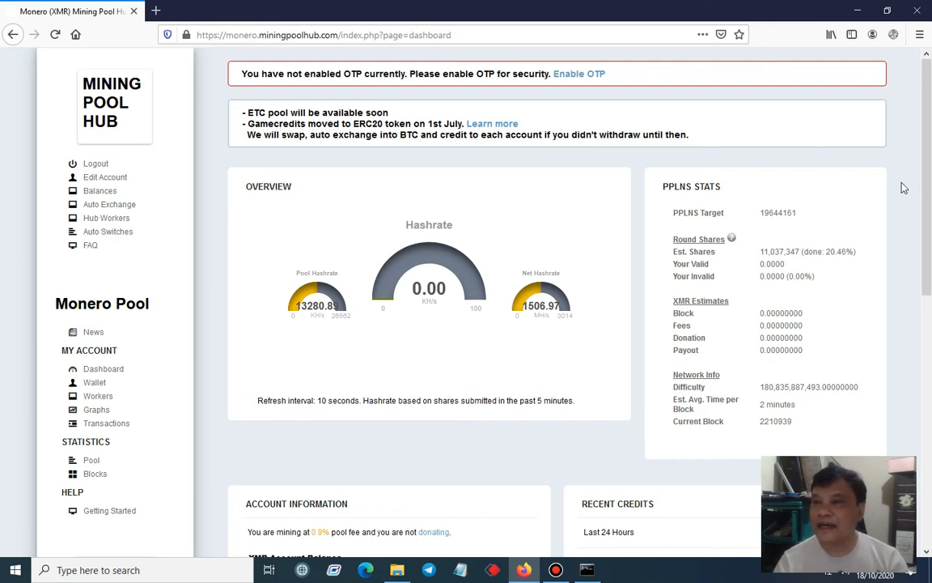
pyautogui.click(858, 10)
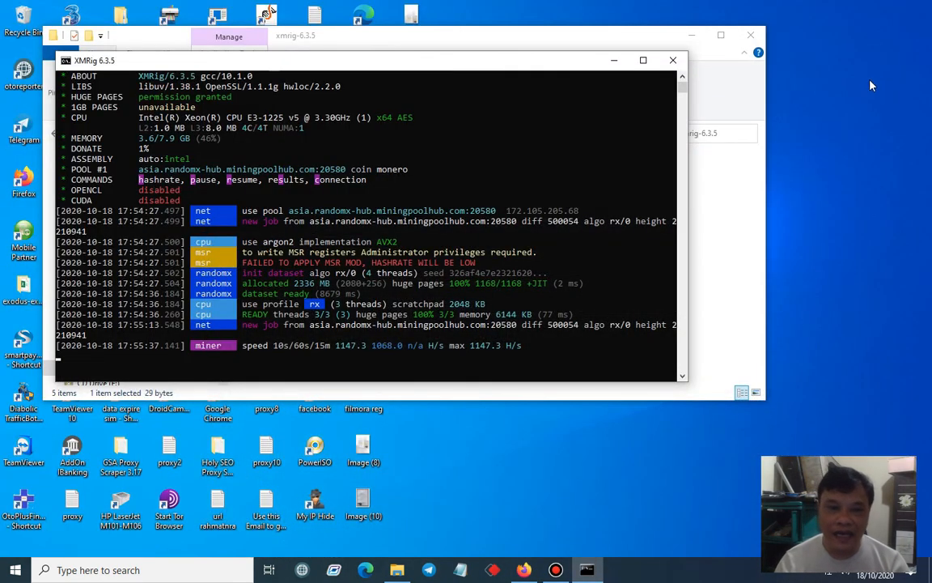